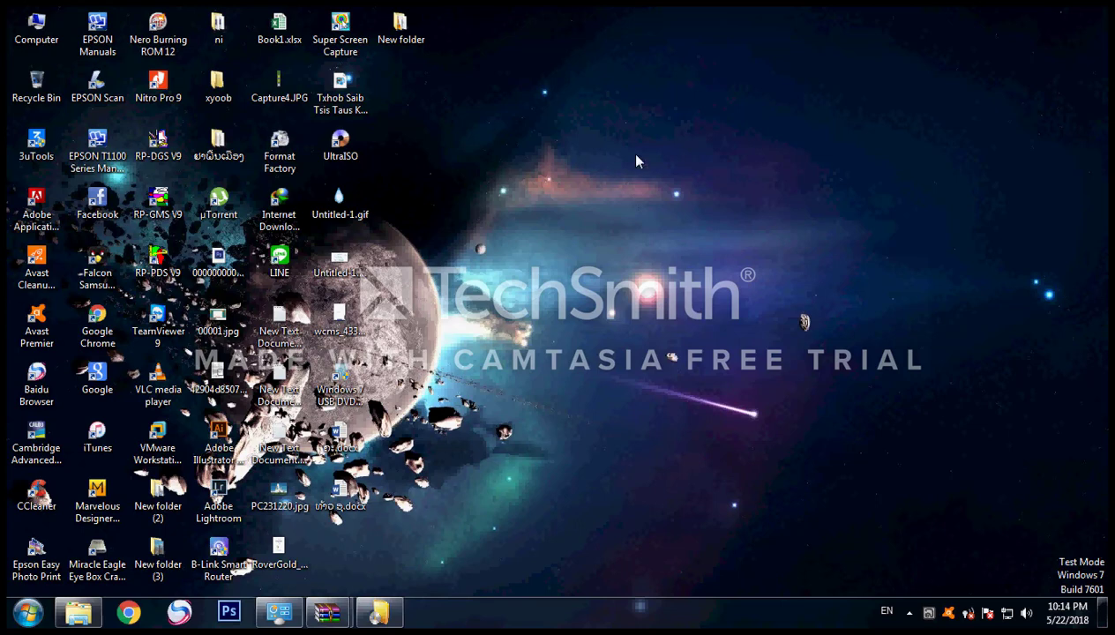
Refresh the Windows 7 desktop five times while the Office 2010 Error 1923 dialog remains
{"action": "right_click", "coordinate": [648, 177]}
{"action": "left_click", "coordinate": [669, 213]}
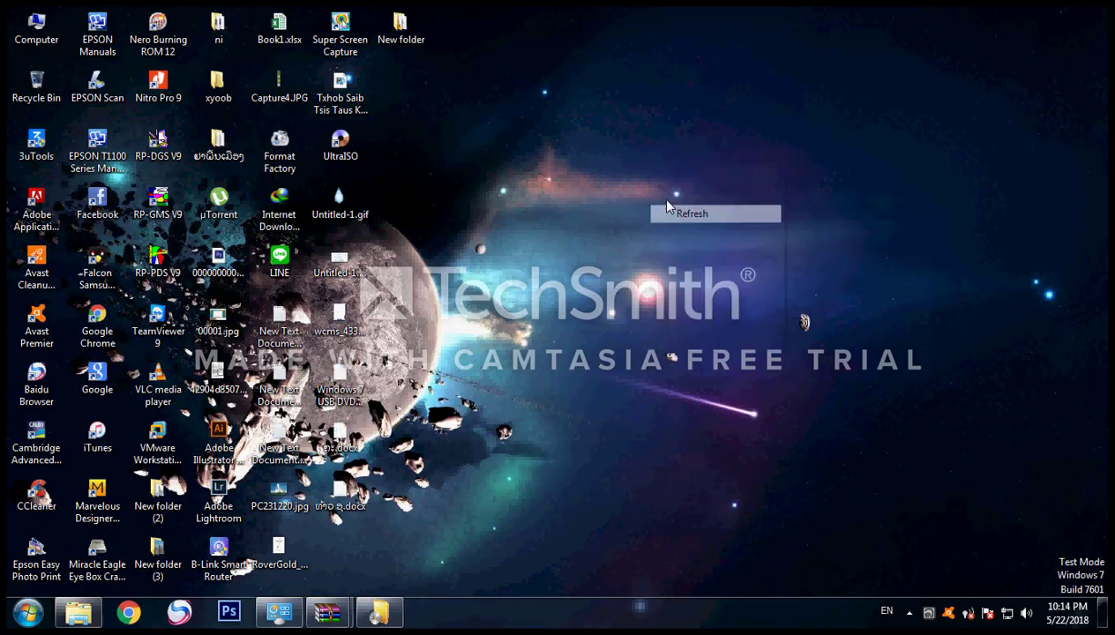
{"action": "right_click", "coordinate": [668, 197]}
{"action": "left_click", "coordinate": [686, 237]}
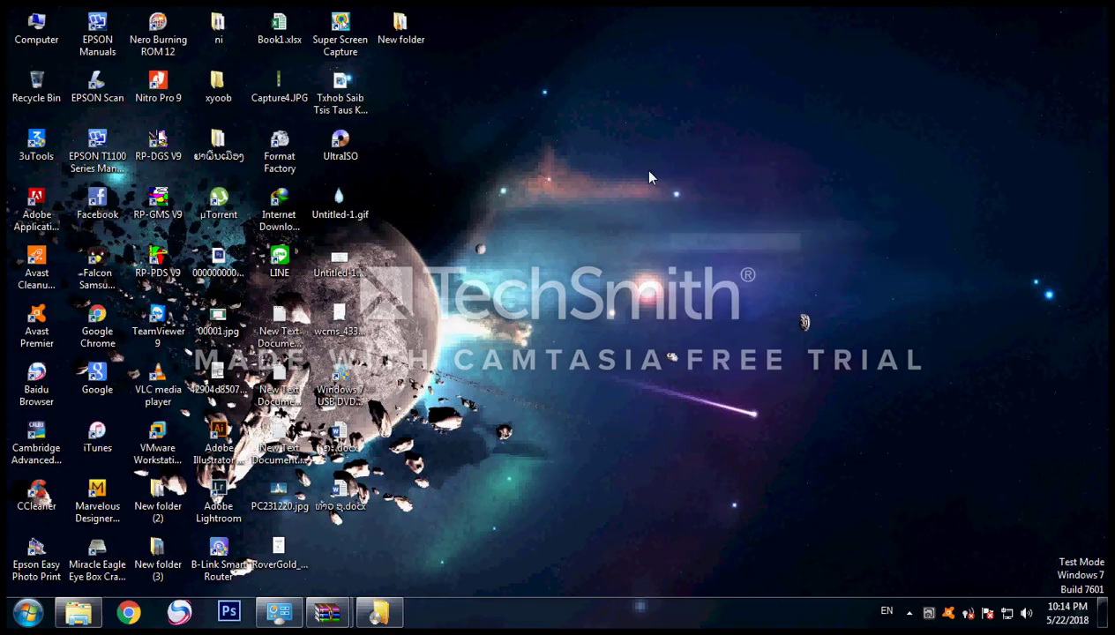
{"action": "right_click", "coordinate": [654, 181]}
{"action": "left_click", "coordinate": [673, 225]}
{"action": "right_click", "coordinate": [654, 170]}
{"action": "left_click", "coordinate": [671, 213]}
{"action": "right_click", "coordinate": [653, 168]}
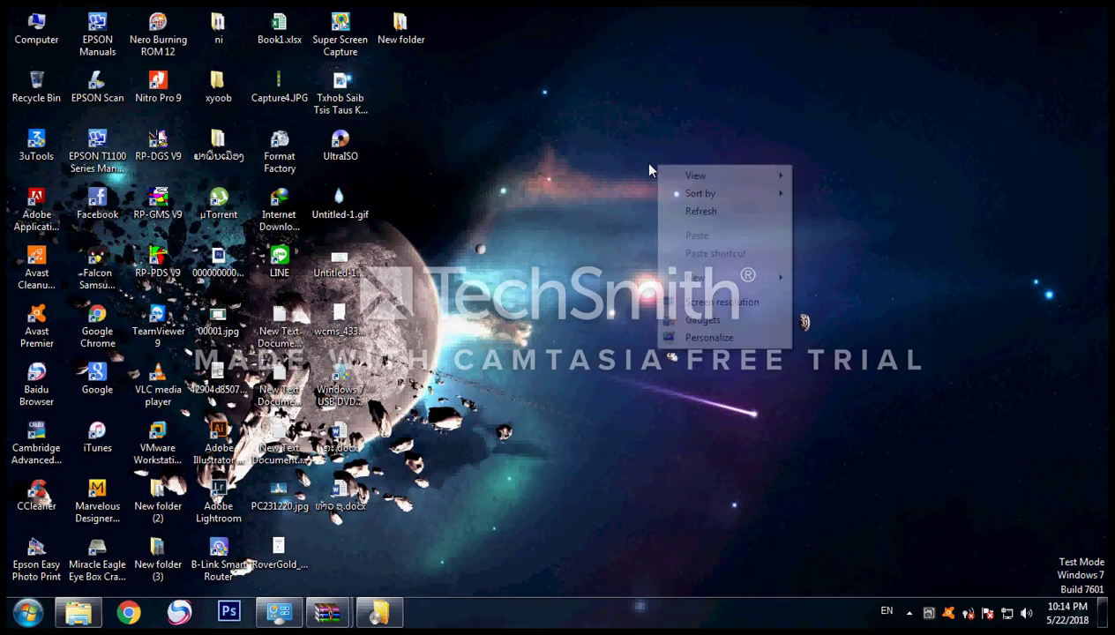
{"action": "left_click", "coordinate": [672, 213]}
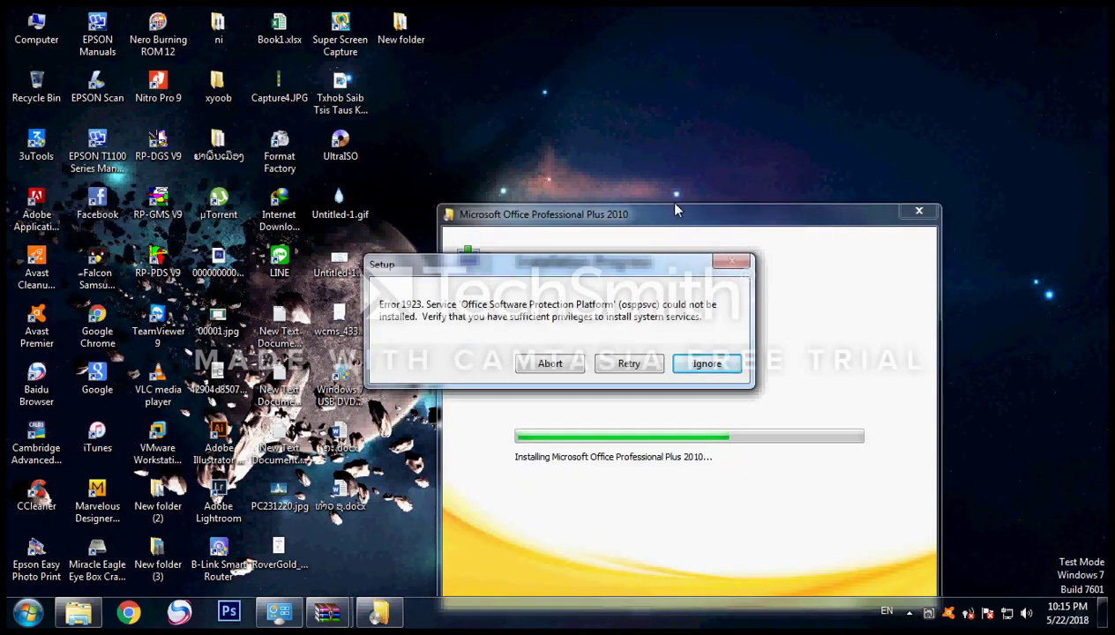
Ignore the Office Error 1923 so setup rolls back, then refresh the desktop three times
{"action": "left_click", "coordinate": [705, 363]}
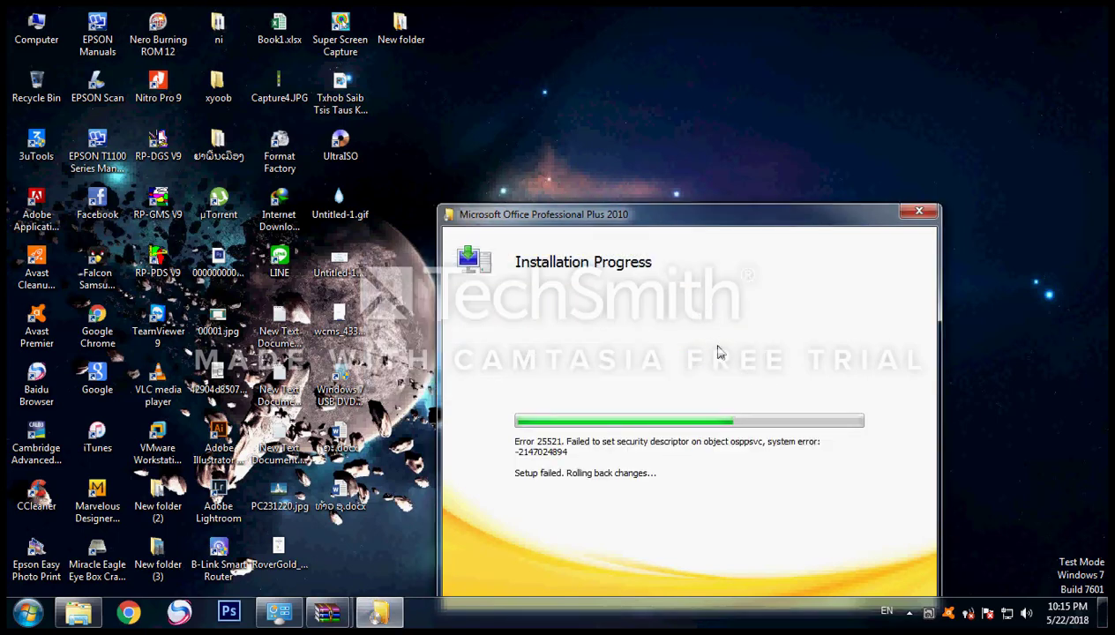
{"action": "left_click", "coordinate": [741, 123]}
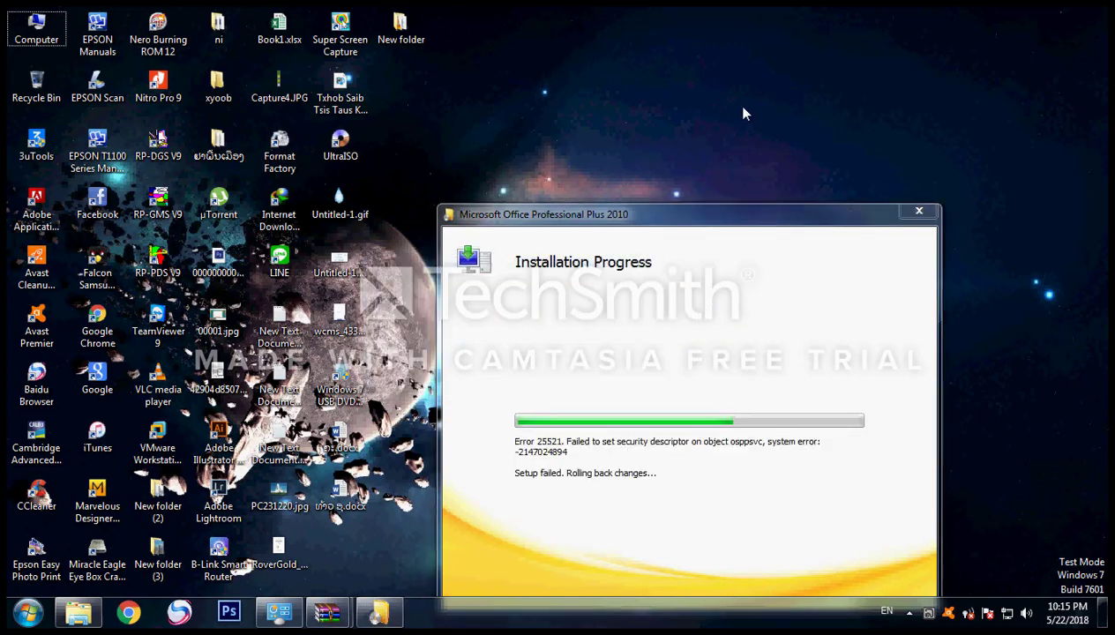
{"action": "right_click", "coordinate": [730, 118]}
{"action": "left_click", "coordinate": [746, 164]}
{"action": "right_click", "coordinate": [679, 156]}
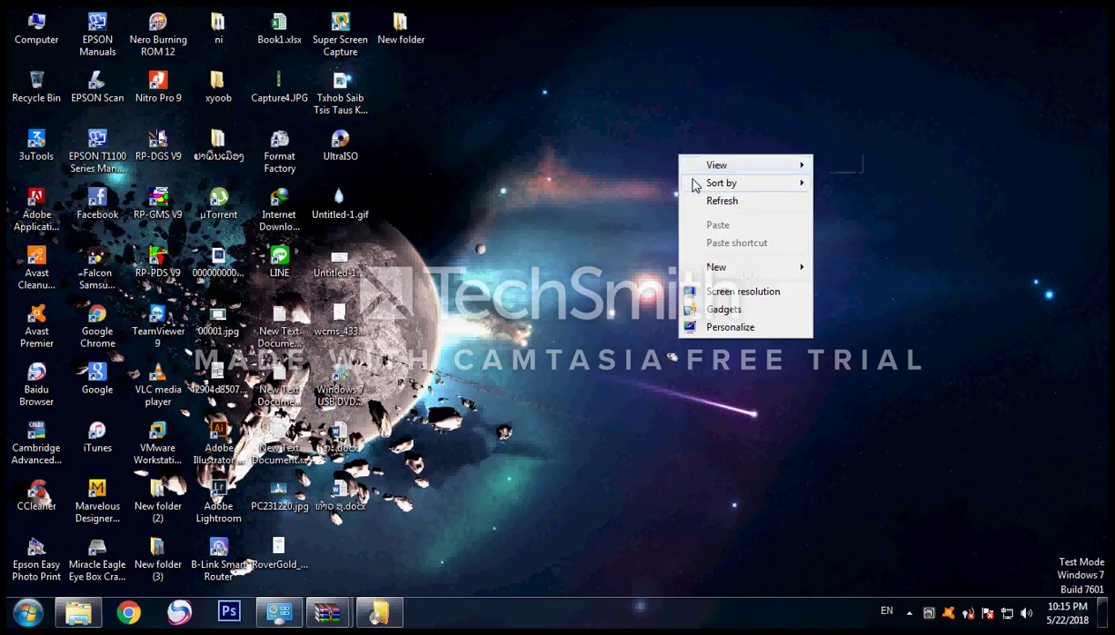
{"action": "left_click", "coordinate": [705, 200]}
{"action": "right_click", "coordinate": [677, 169]}
{"action": "left_click", "coordinate": [705, 214]}
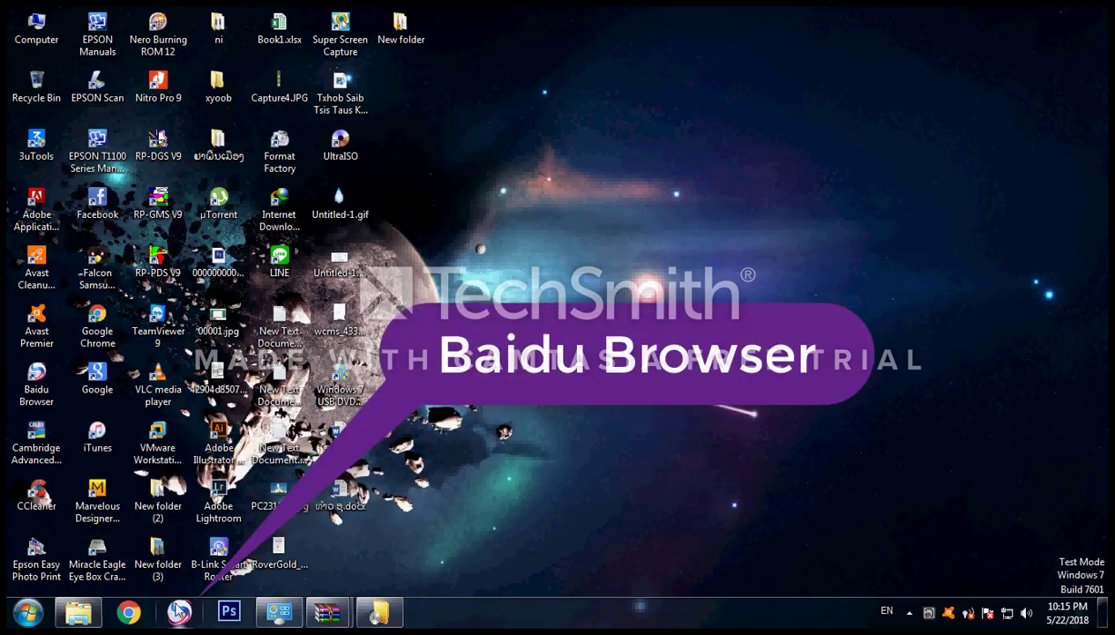
Refresh the desktop once more and open the Start menu
{"action": "mouse_move", "coordinate": [84, 613]}
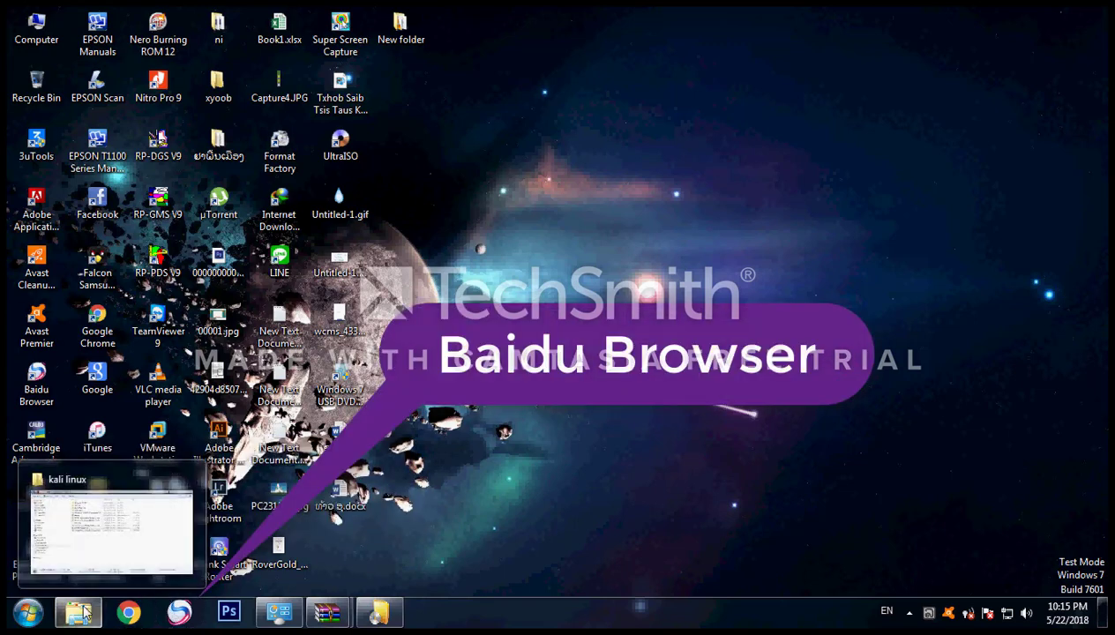
{"action": "right_click", "coordinate": [579, 221]}
{"action": "left_click", "coordinate": [599, 268]}
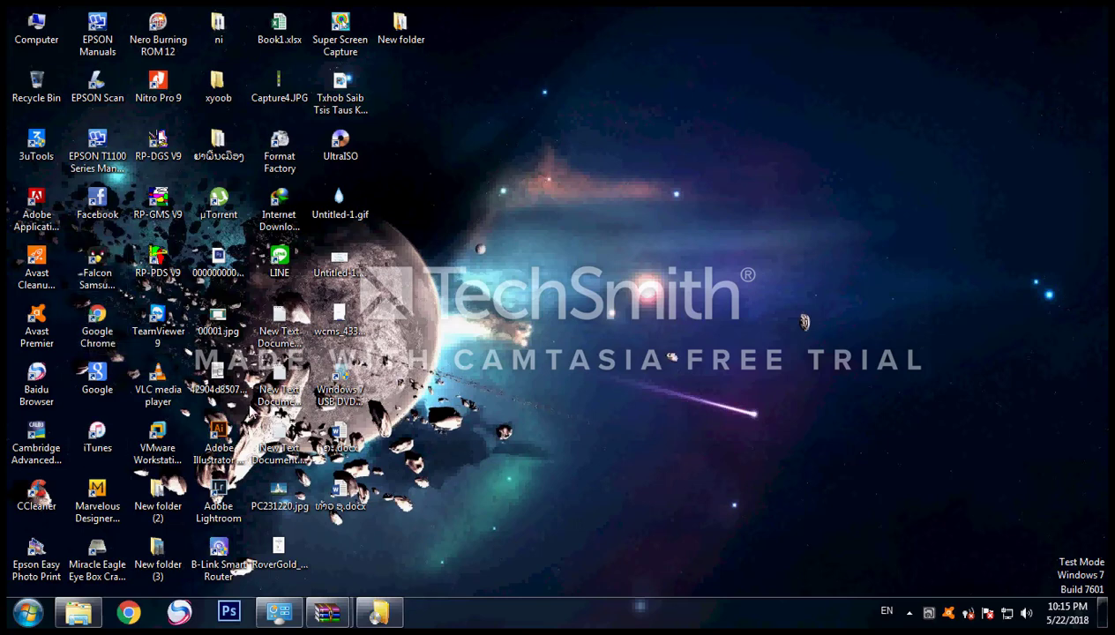
{"action": "left_click", "coordinate": [19, 610]}
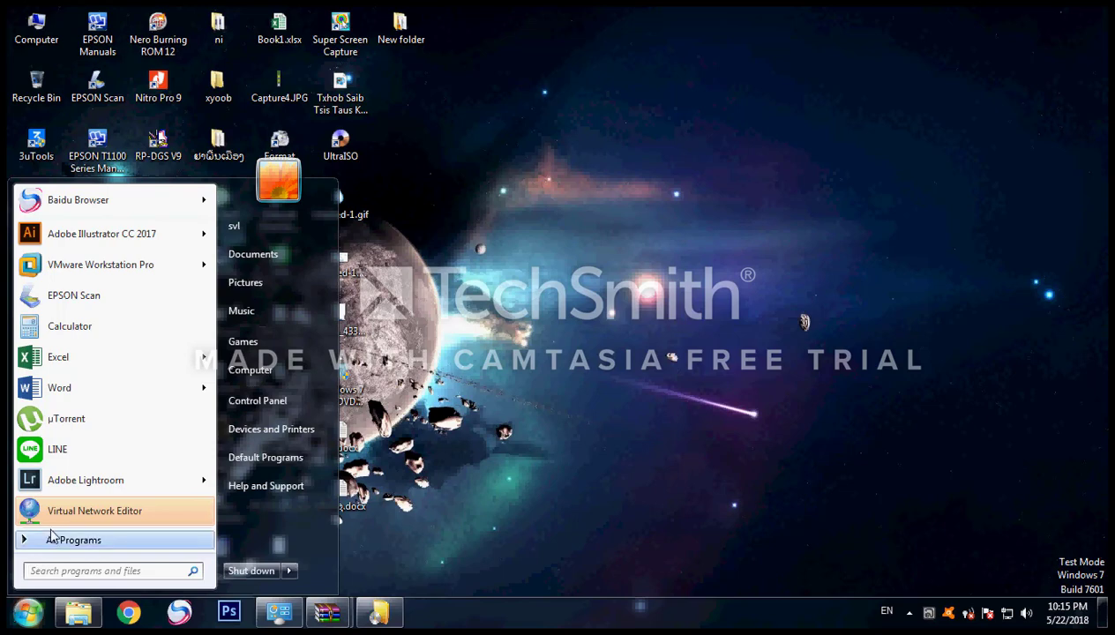
Browse the All Programs list, close it without launching anything, and bring up the desktop menu
{"action": "left_click", "coordinate": [53, 538]}
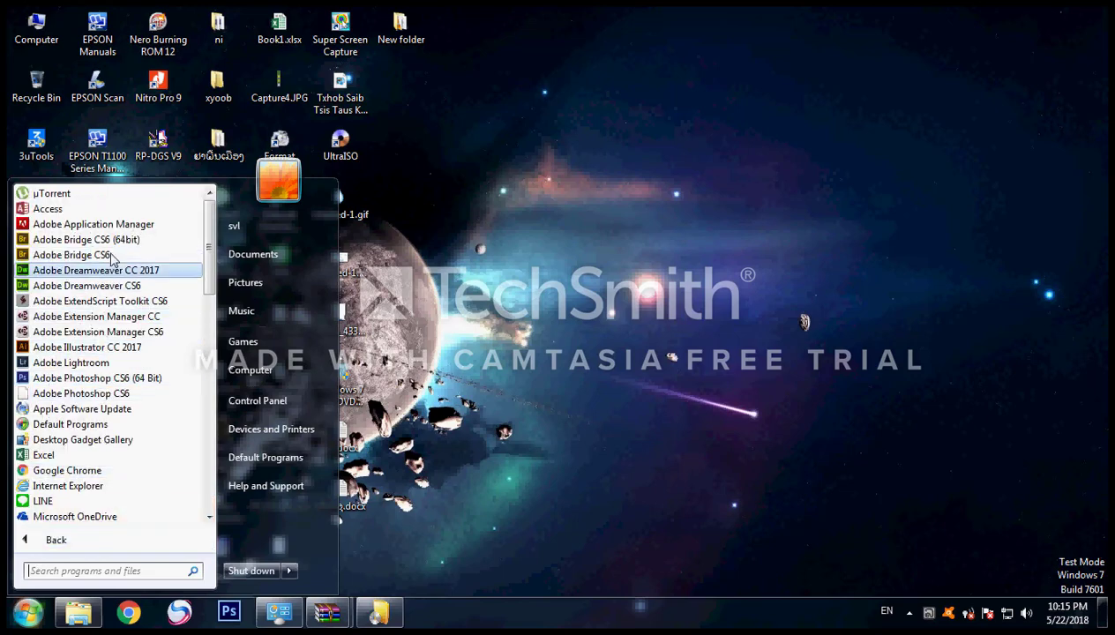
{"action": "scroll", "coordinate": [106, 291], "scroll_direction": "down", "scroll_amount": 3}
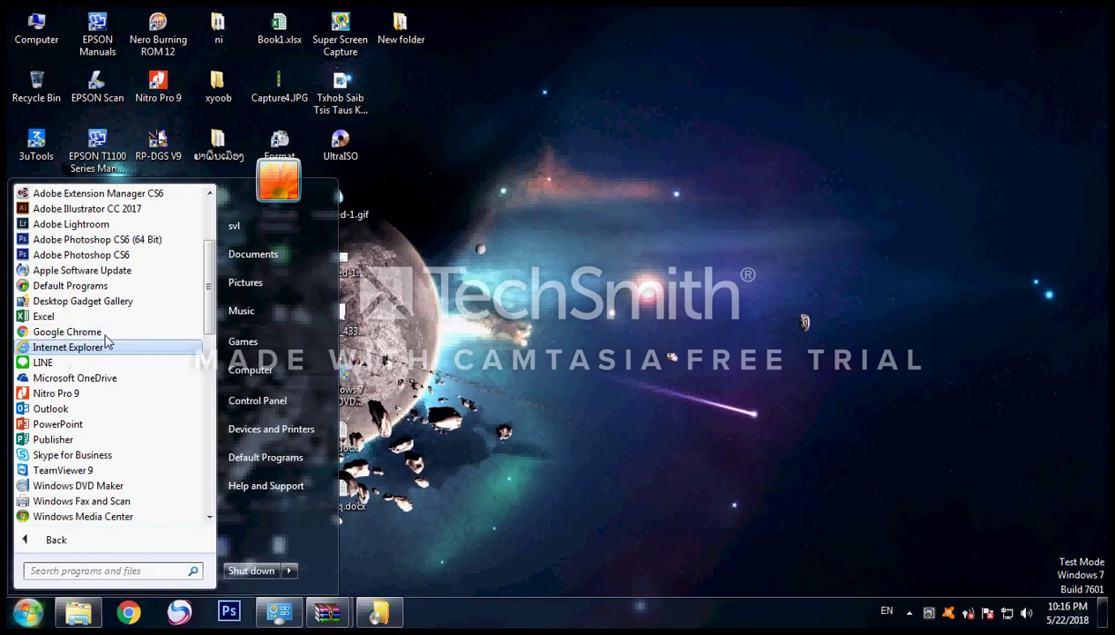
{"action": "scroll", "coordinate": [45, 339], "scroll_direction": "up", "scroll_amount": 3}
{"action": "scroll", "coordinate": [88, 368], "scroll_direction": "down", "scroll_amount": 1}
{"action": "scroll", "coordinate": [142, 405], "scroll_direction": "down", "scroll_amount": 6}
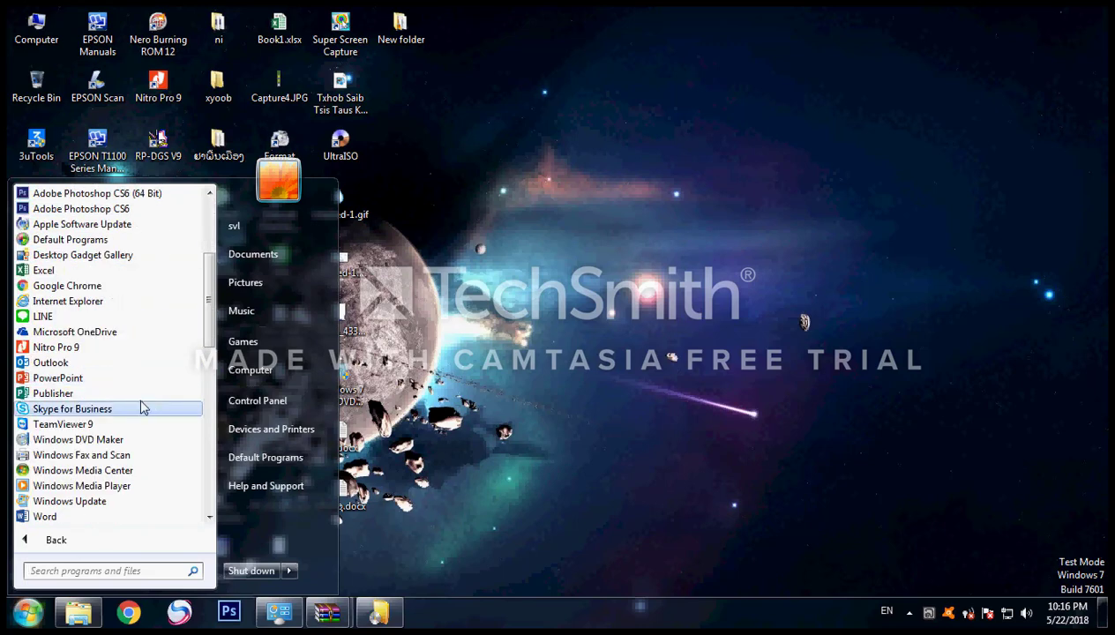
{"action": "scroll", "coordinate": [106, 403], "scroll_direction": "up", "scroll_amount": 5}
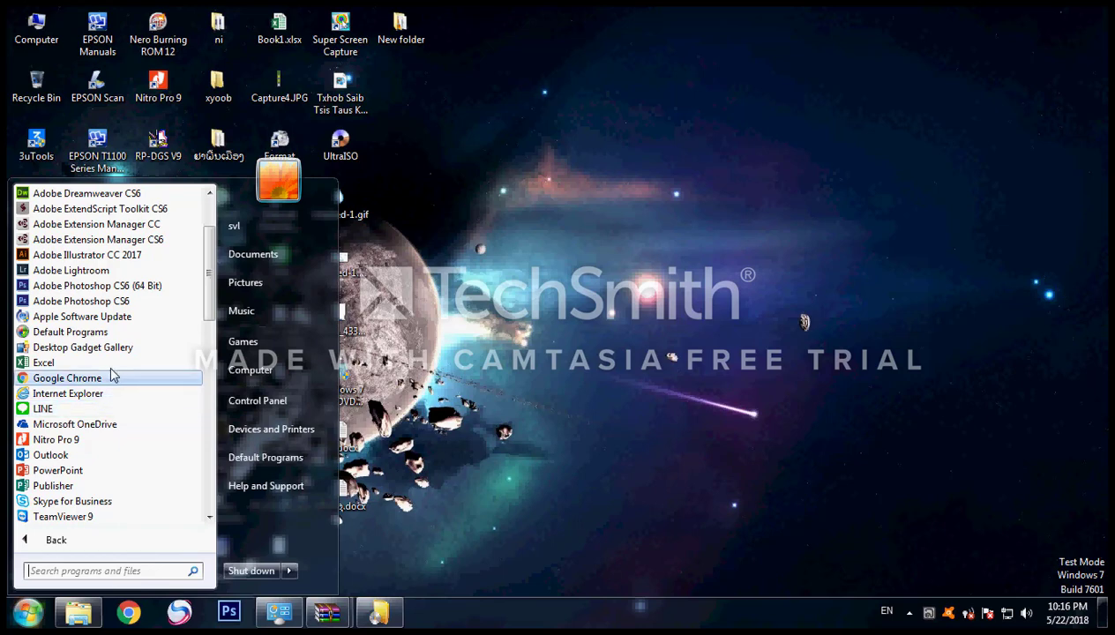
{"action": "left_click", "coordinate": [58, 377]}
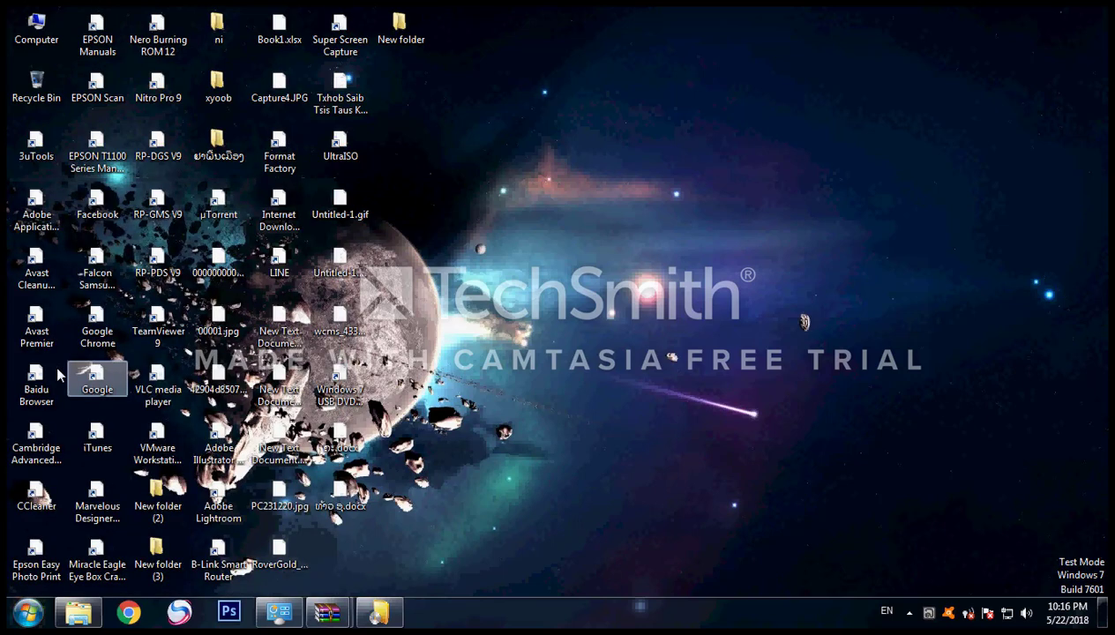
{"action": "right_click", "coordinate": [586, 246]}
Refresh the desktop four times, selecting the Google Chrome shortcut along the way, until proper icons return
{"action": "left_click", "coordinate": [628, 293]}
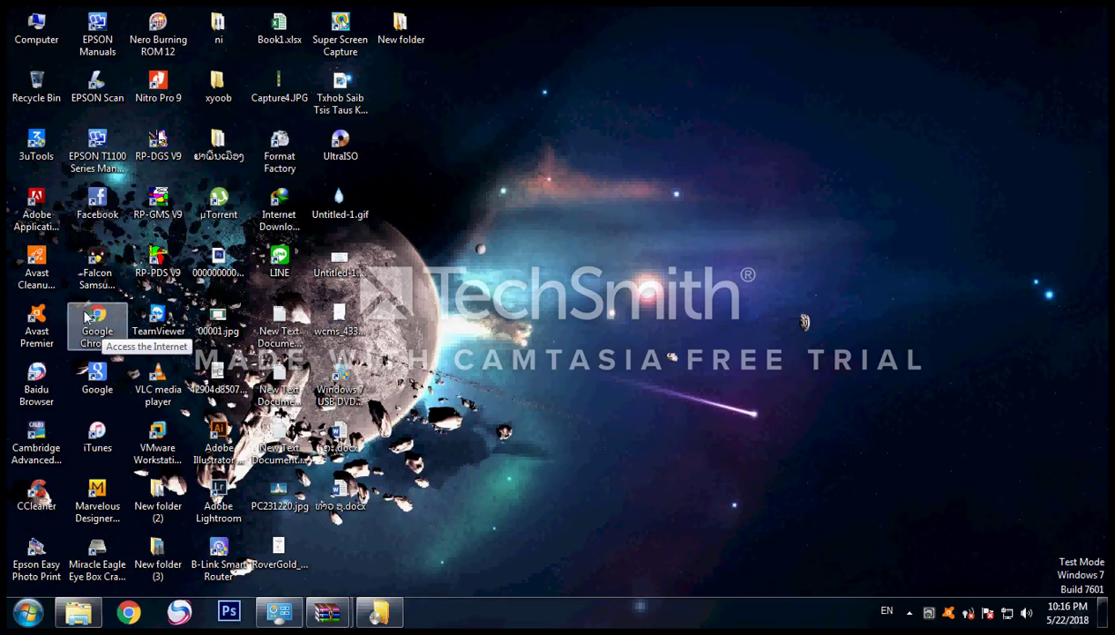
{"action": "left_click", "coordinate": [91, 313]}
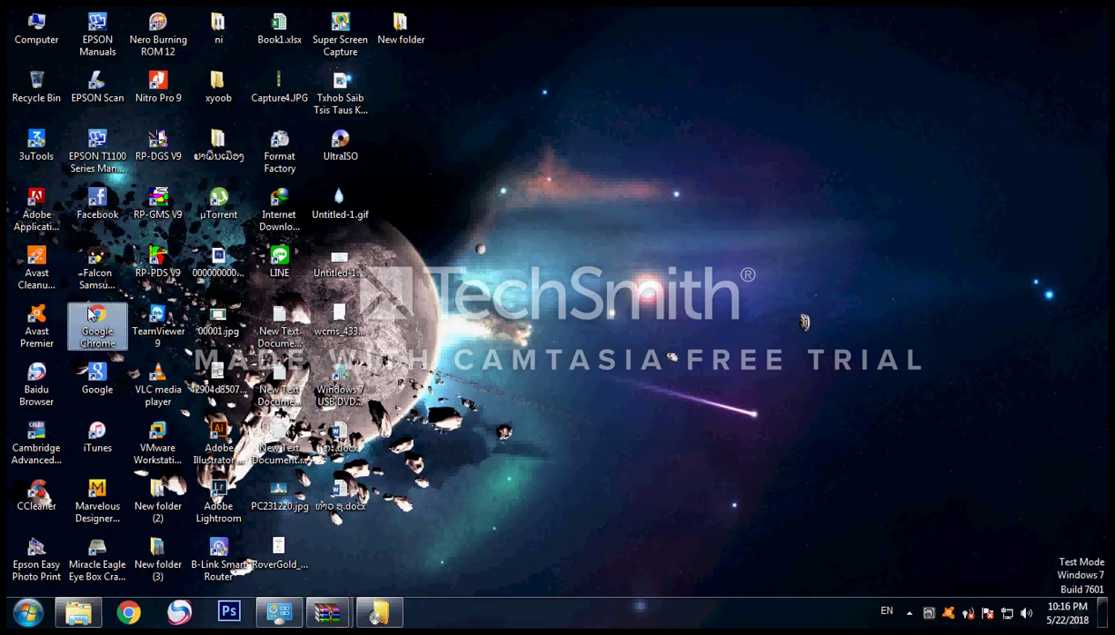
{"action": "right_click", "coordinate": [794, 175]}
{"action": "left_click", "coordinate": [821, 224]}
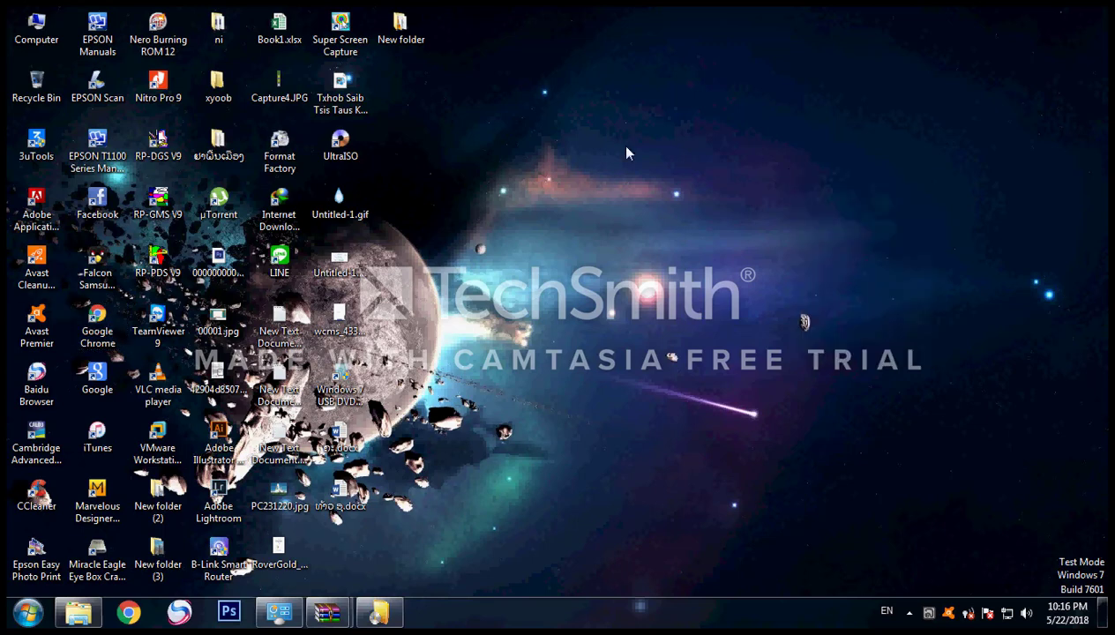
{"action": "right_click", "coordinate": [630, 157]}
{"action": "left_click", "coordinate": [663, 201]}
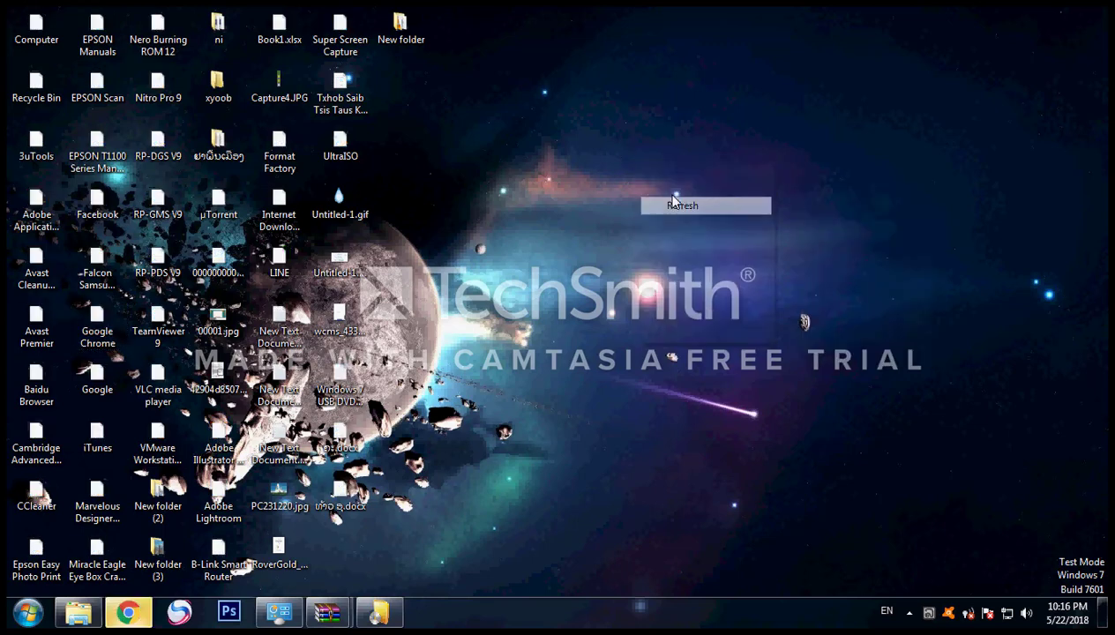
{"action": "right_click", "coordinate": [723, 155]}
{"action": "left_click", "coordinate": [748, 202]}
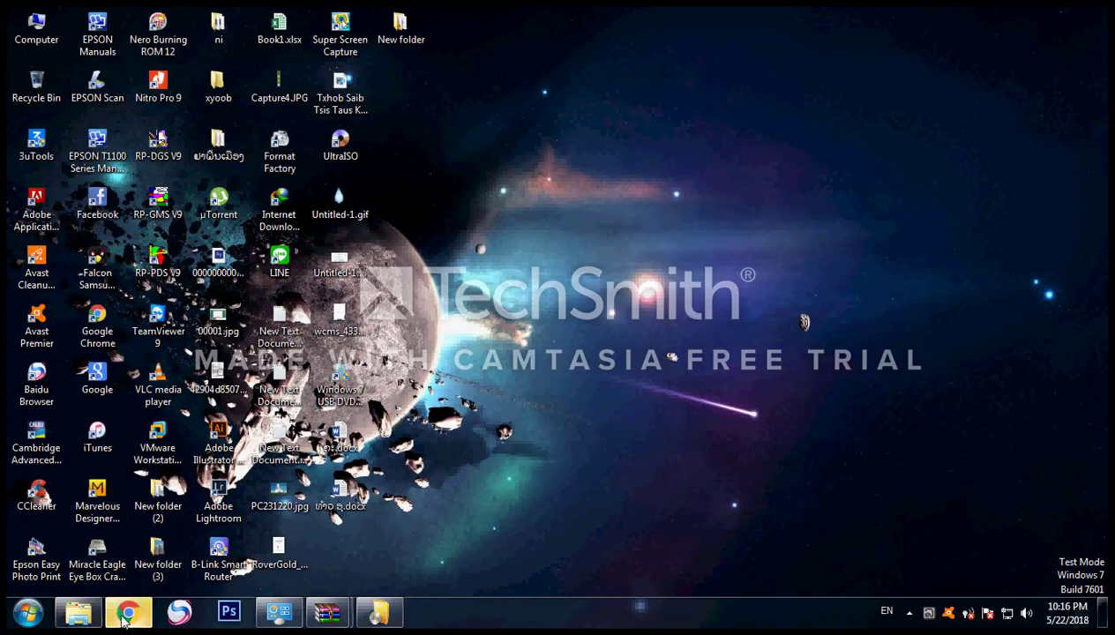
Launch Chrome from the taskbar and go to gmail.com using the address-bar autocompletion
{"action": "left_click", "coordinate": [125, 616]}
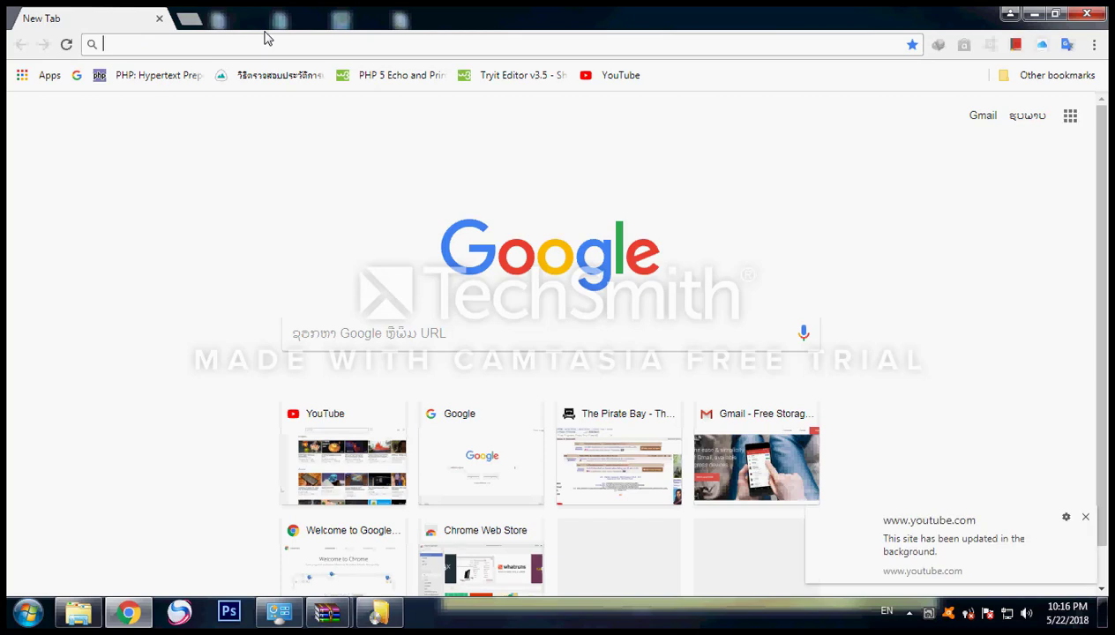
{"action": "type", "text": "gmail.com"}
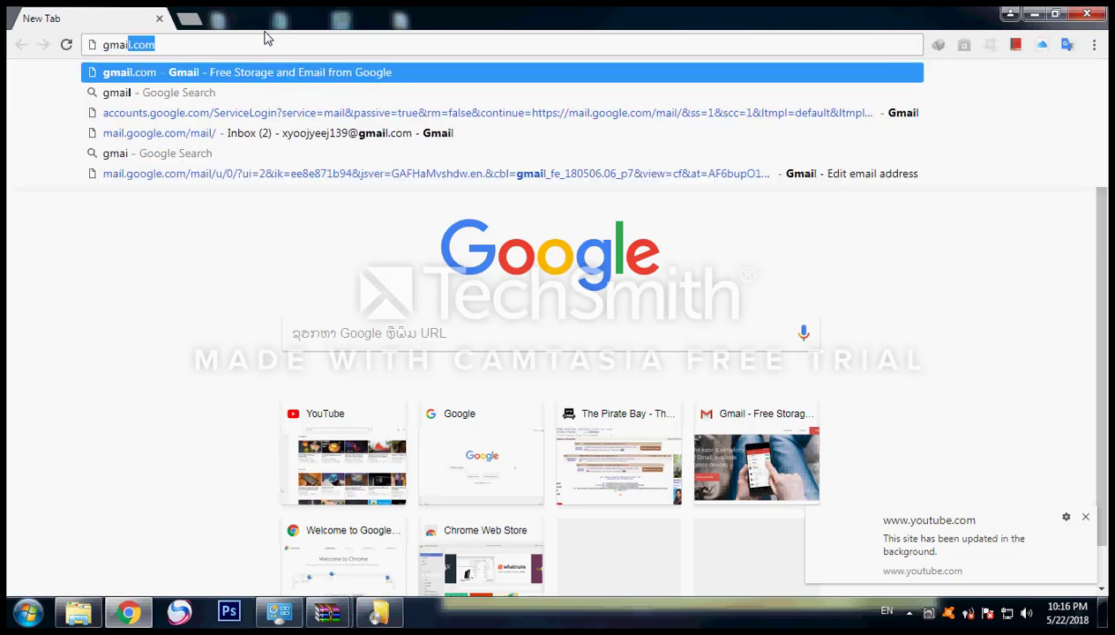
{"action": "key", "text": "Return"}
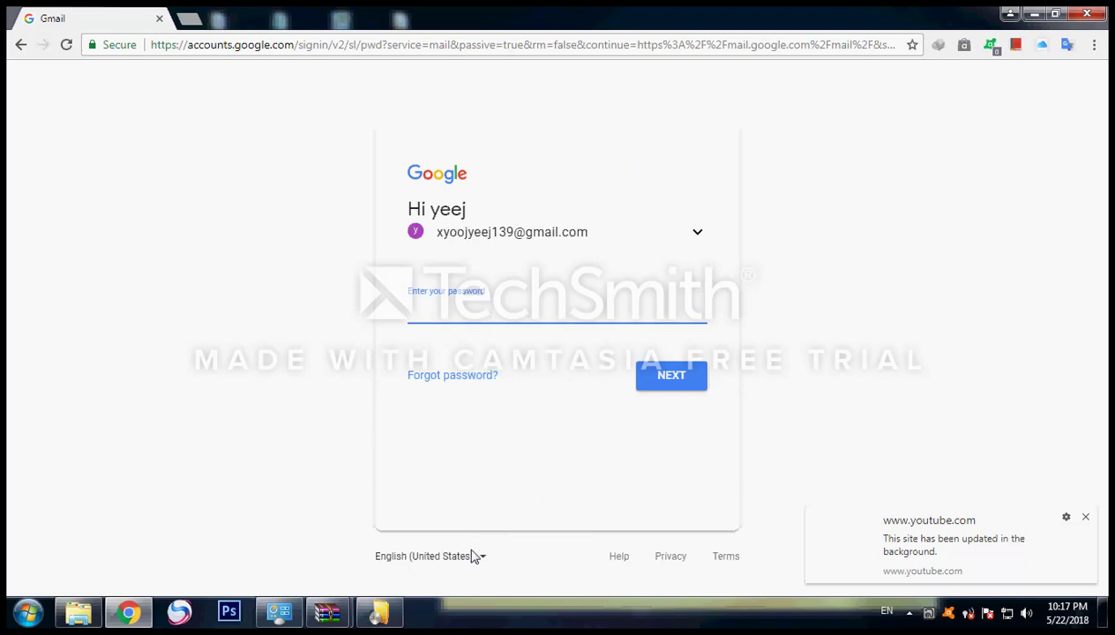
Dismiss the update notification and choose 'Create account' from the Google account chooser
{"action": "left_click", "coordinate": [1083, 517]}
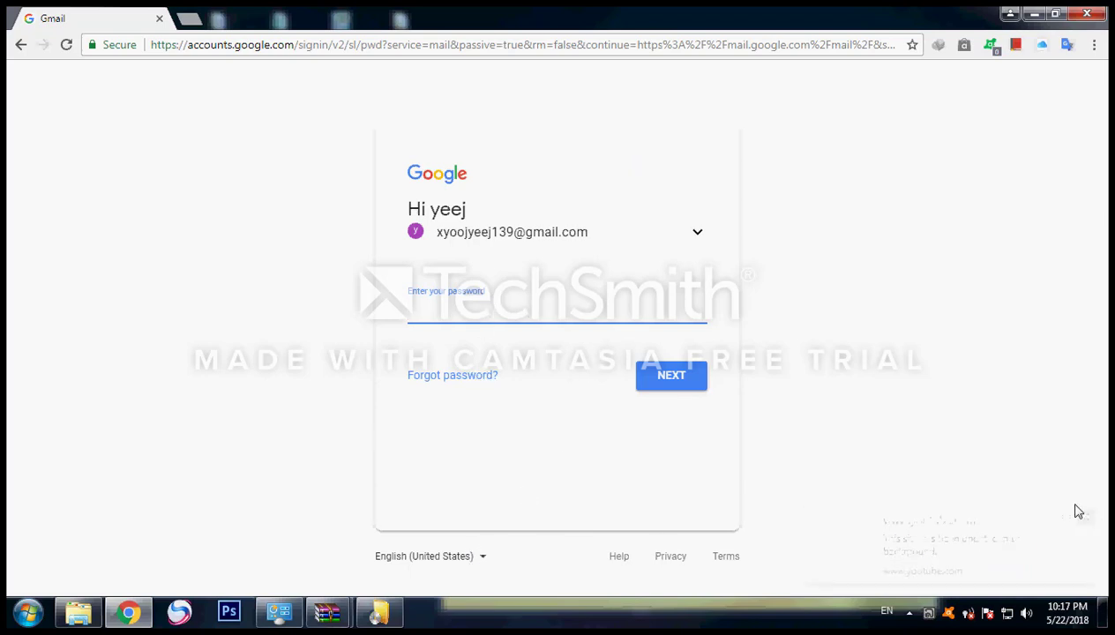
{"action": "left_click", "coordinate": [691, 227]}
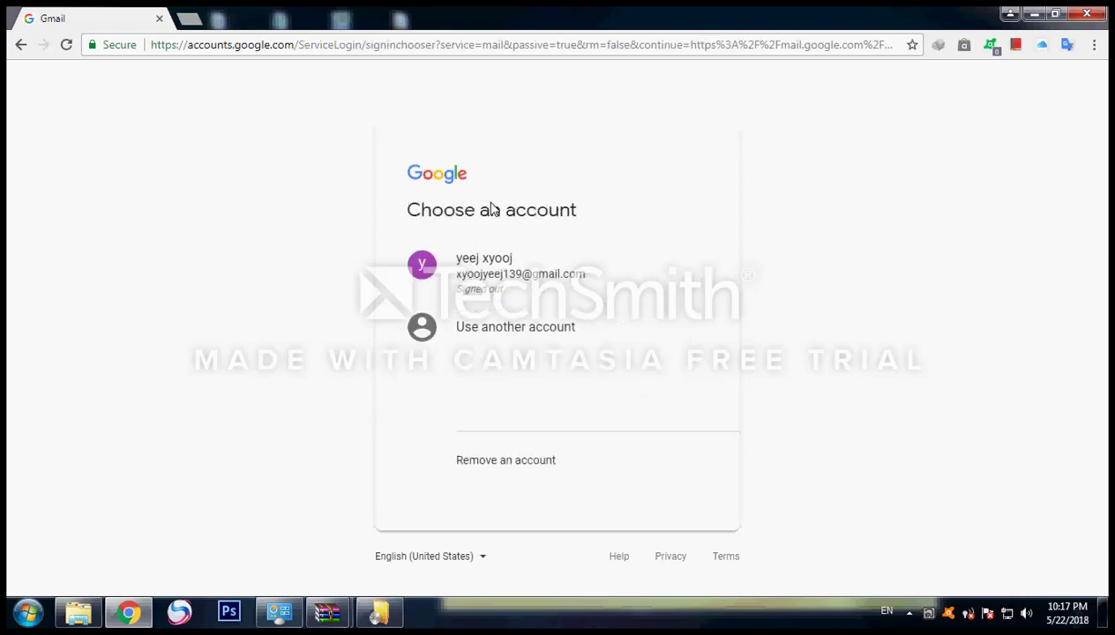
{"action": "left_click", "coordinate": [476, 327]}
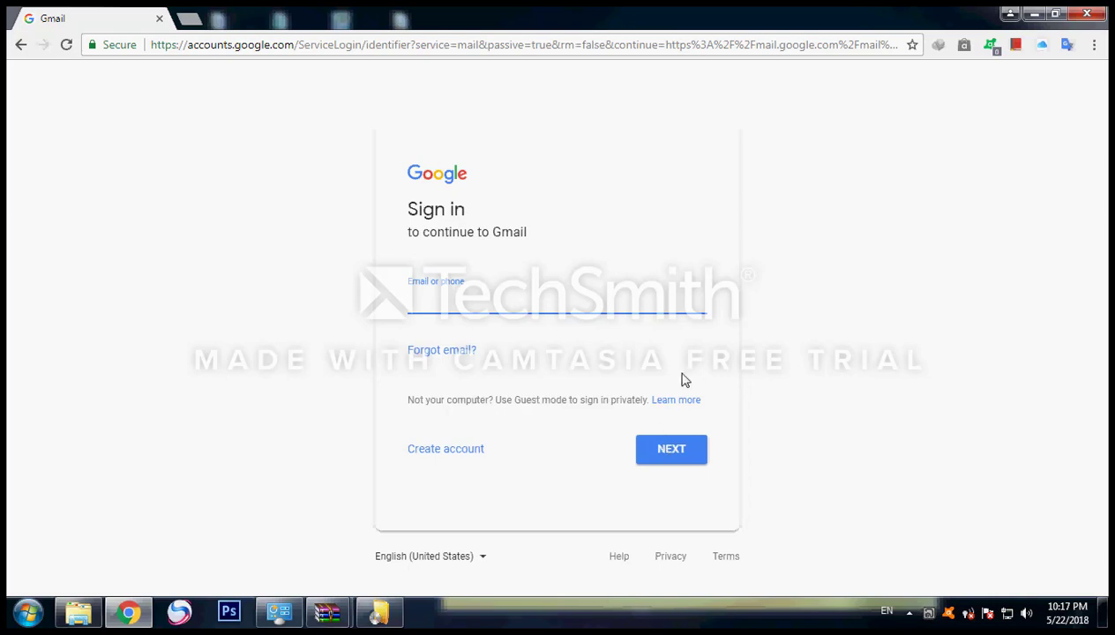
{"action": "left_click", "coordinate": [20, 44]}
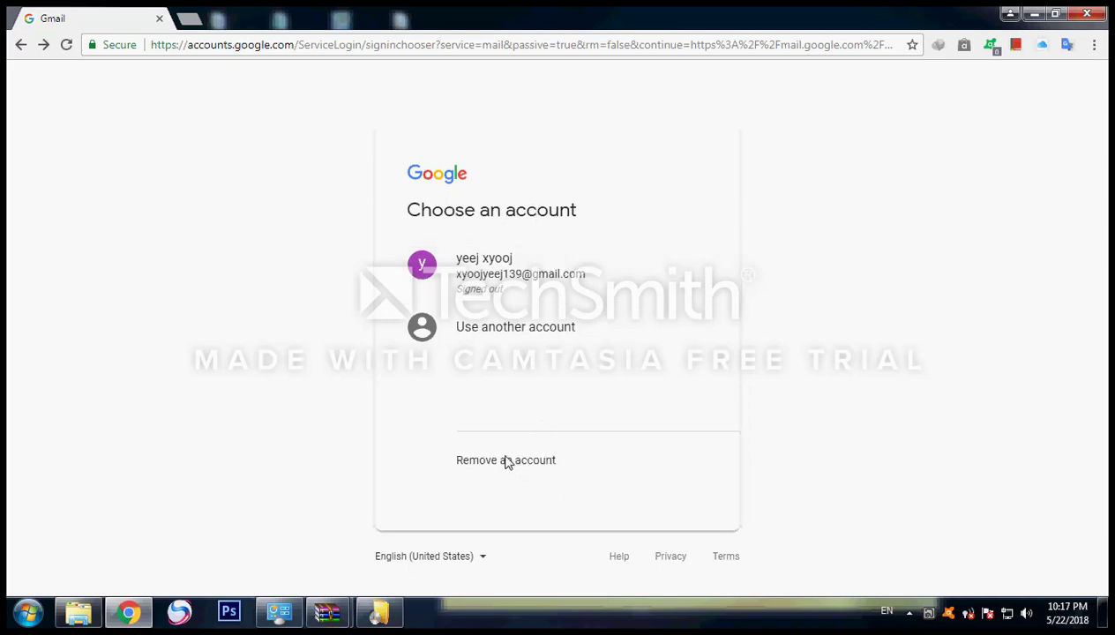
{"action": "left_click", "coordinate": [563, 306]}
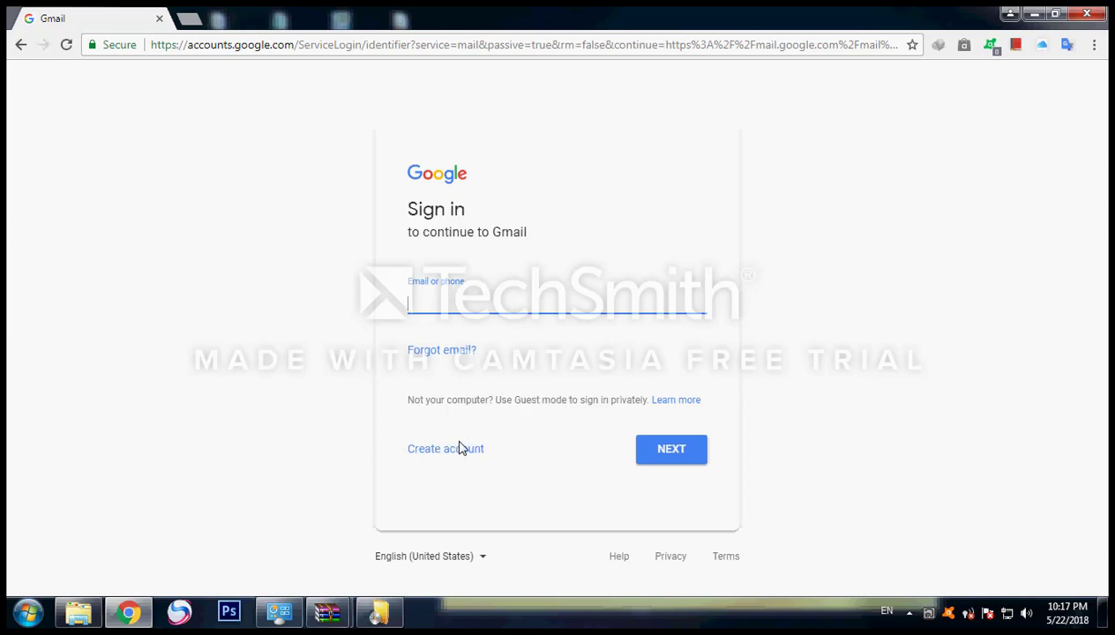
{"action": "left_click", "coordinate": [446, 447]}
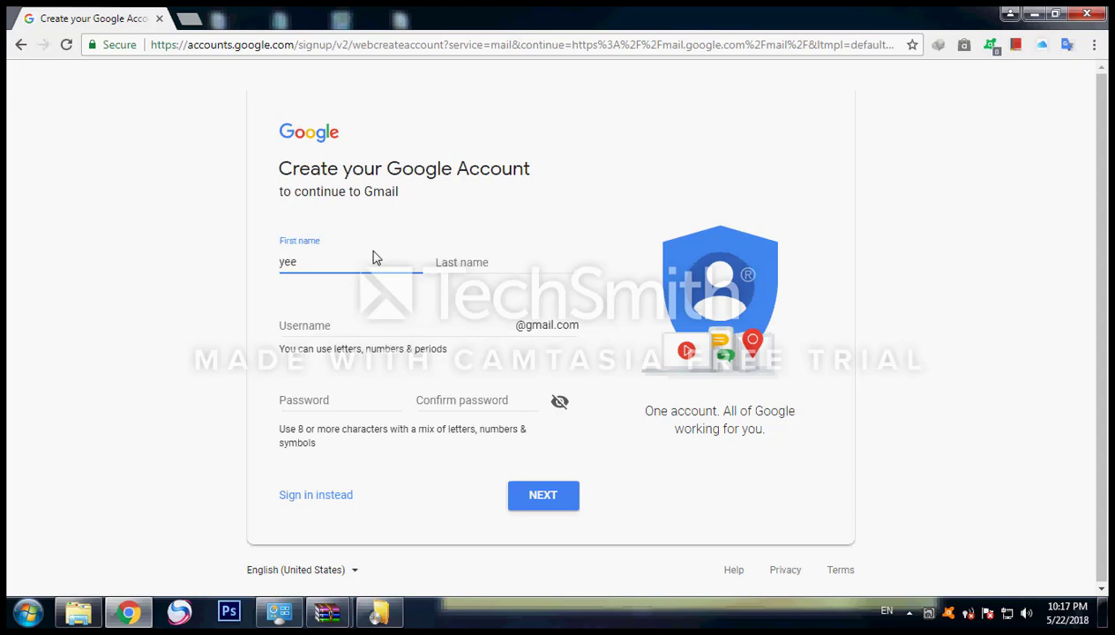
Enter the last name, a new Gmail username and the password twice, then submit the form
{"action": "left_click", "coordinate": [458, 255]}
{"action": "type", "text": "yooj"}
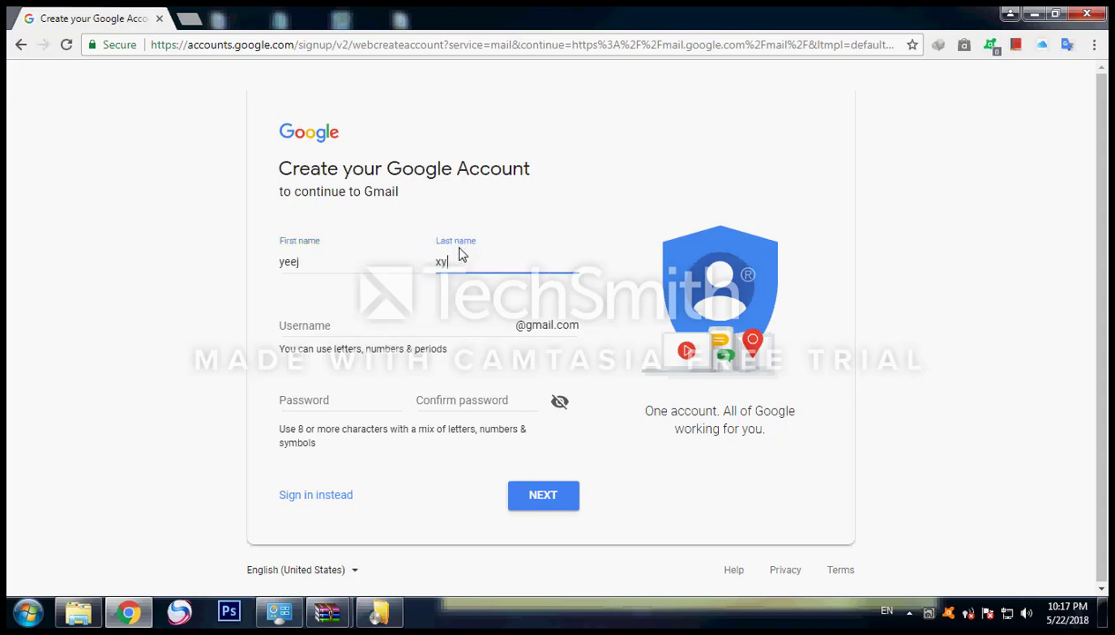
{"action": "left_click", "coordinate": [399, 325]}
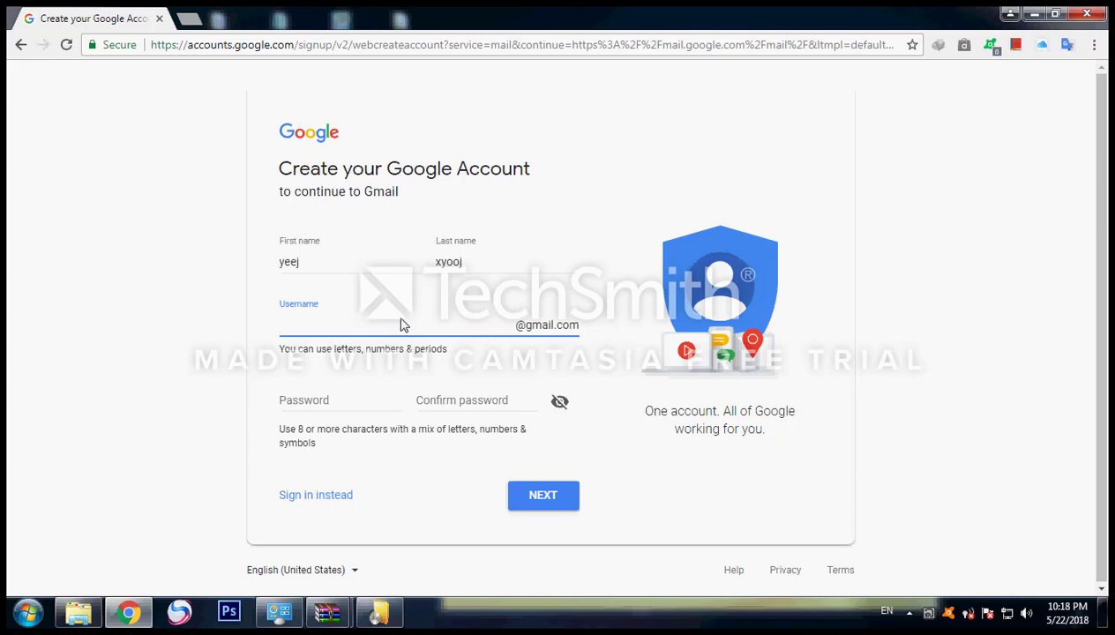
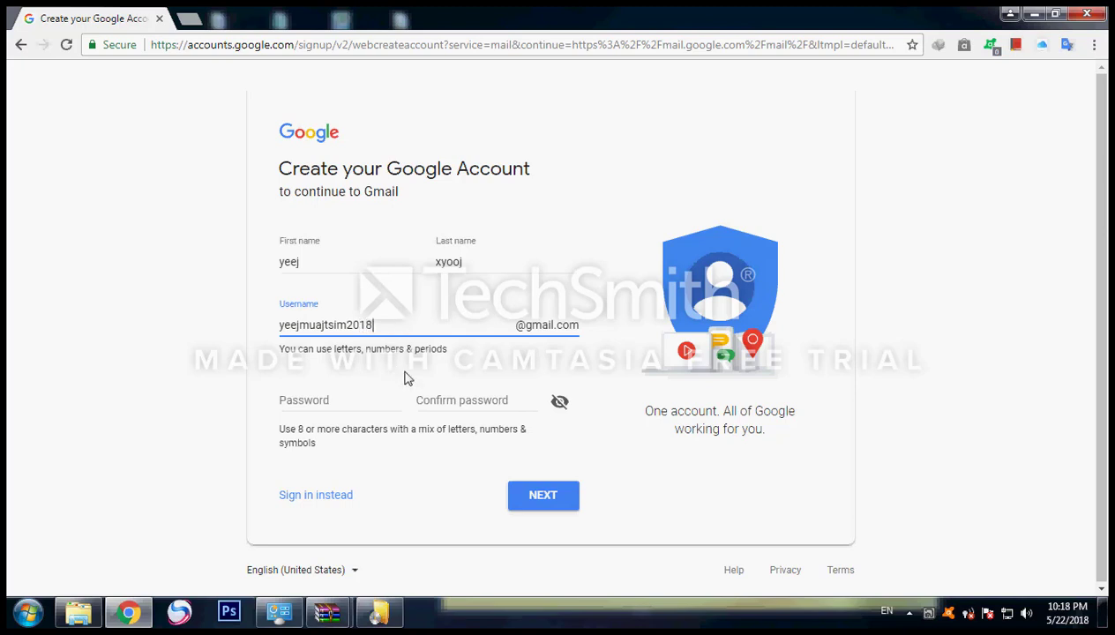
{"action": "left_click", "coordinate": [335, 391]}
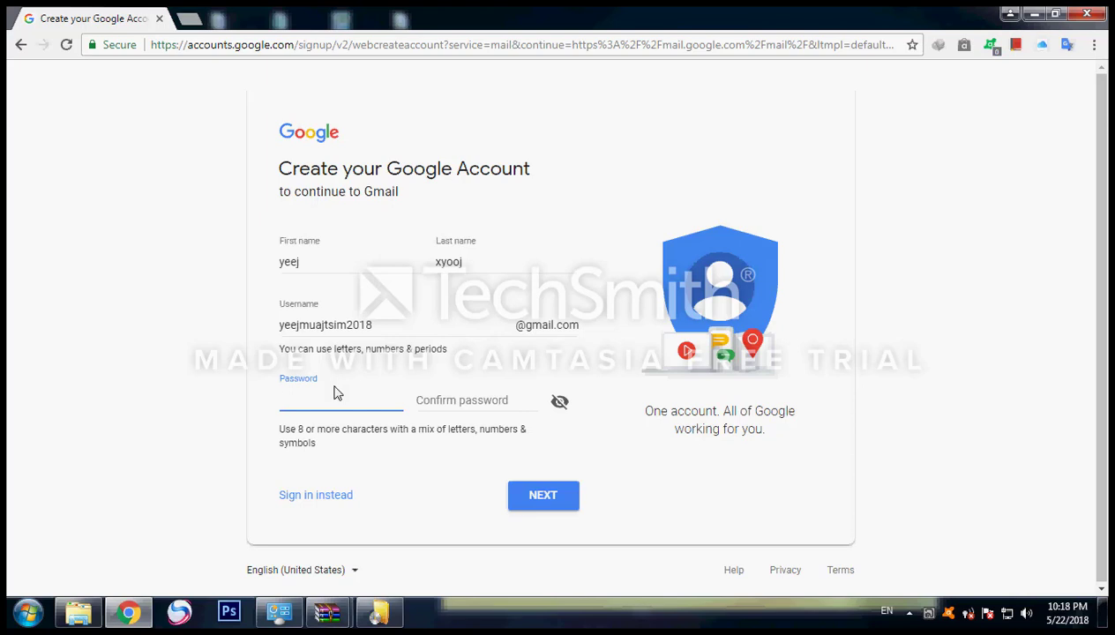
{"action": "type", "text": "••••••••"}
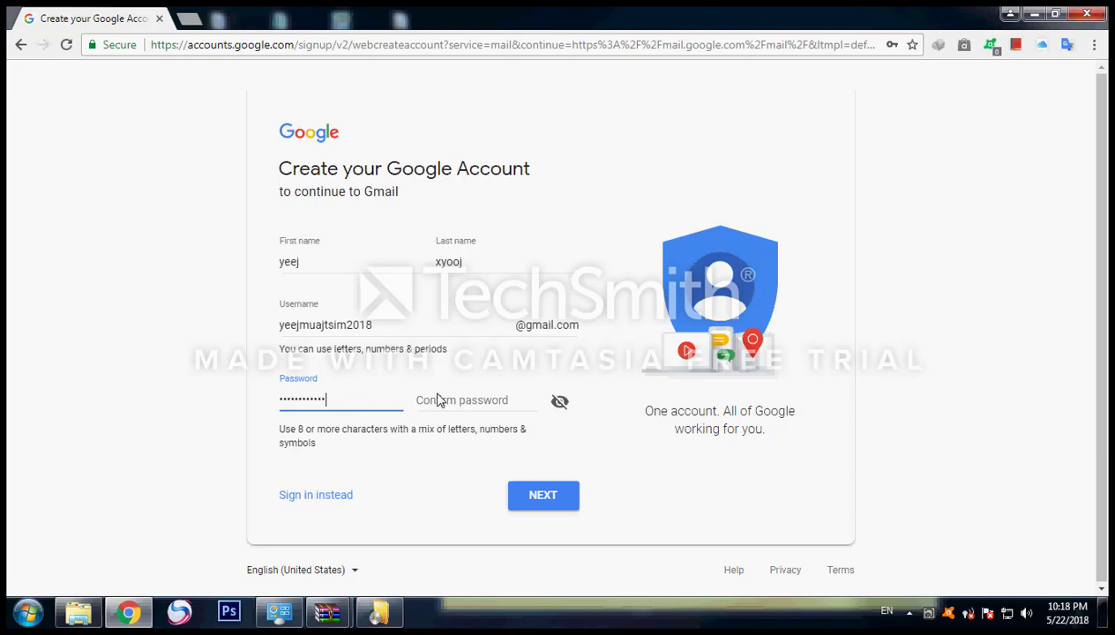
{"action": "left_click", "coordinate": [438, 401]}
{"action": "type", "text": "••••"}
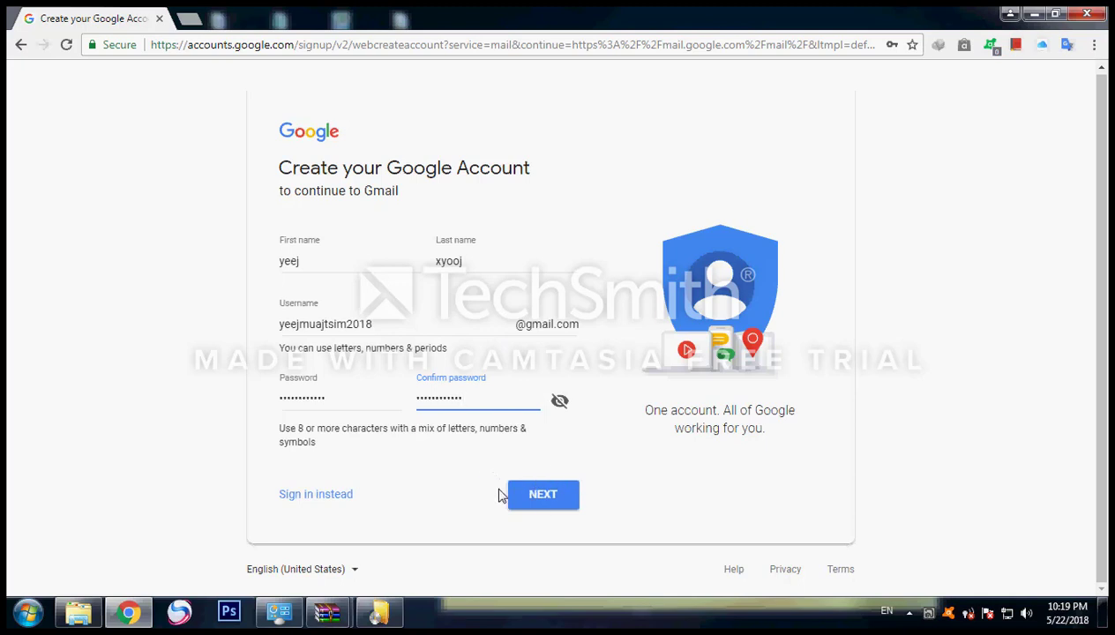
{"action": "left_click", "coordinate": [533, 496]}
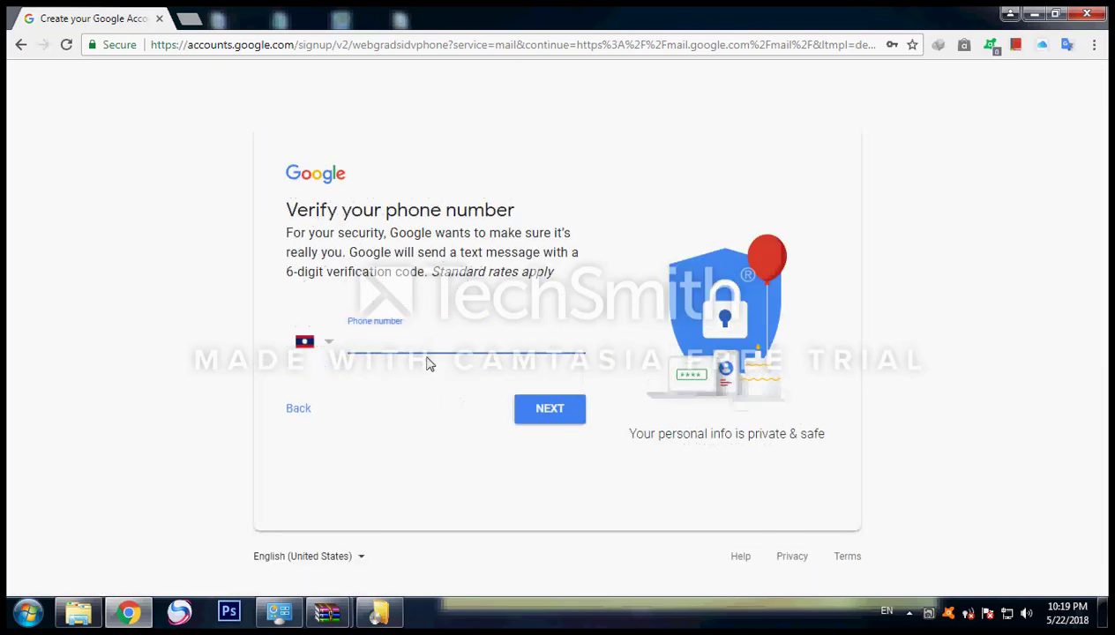
Verify the account with the saved phone number suggestion and the texted six-digit code
{"action": "left_click", "coordinate": [391, 335]}
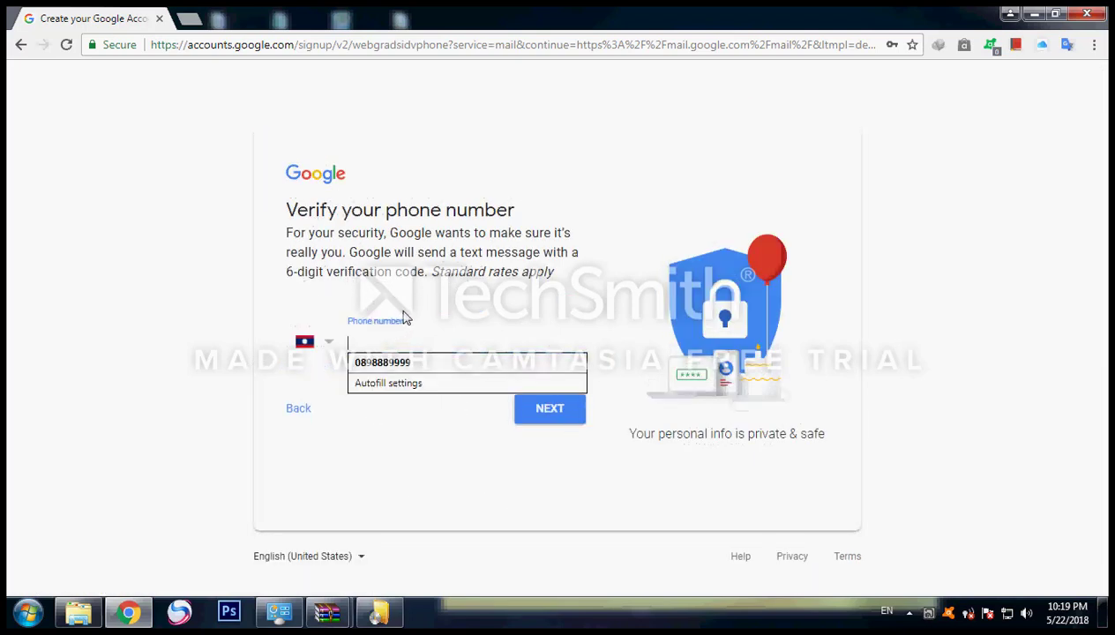
{"action": "type", "text": "202"}
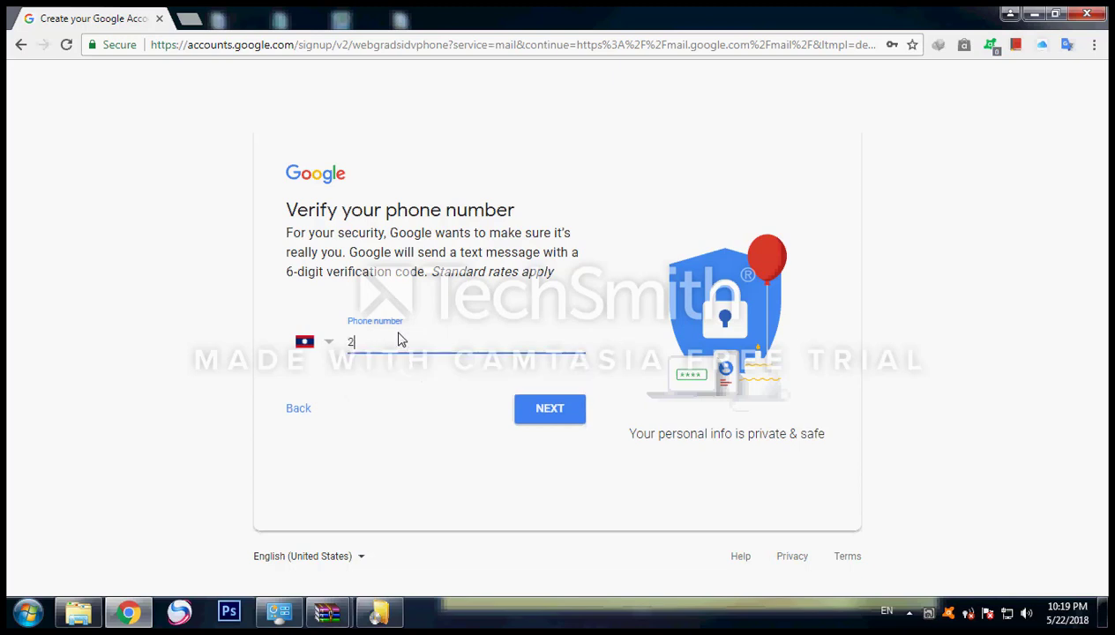
{"action": "key", "text": "BackSpace"}
{"action": "key", "text": "BackSpace"}
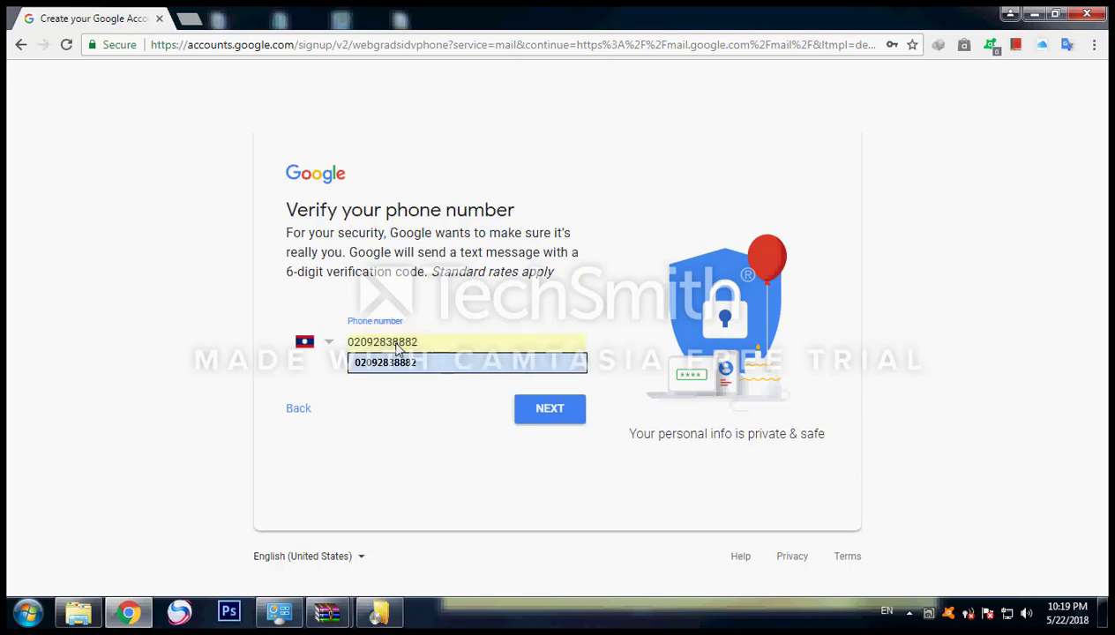
{"action": "left_click", "coordinate": [394, 362]}
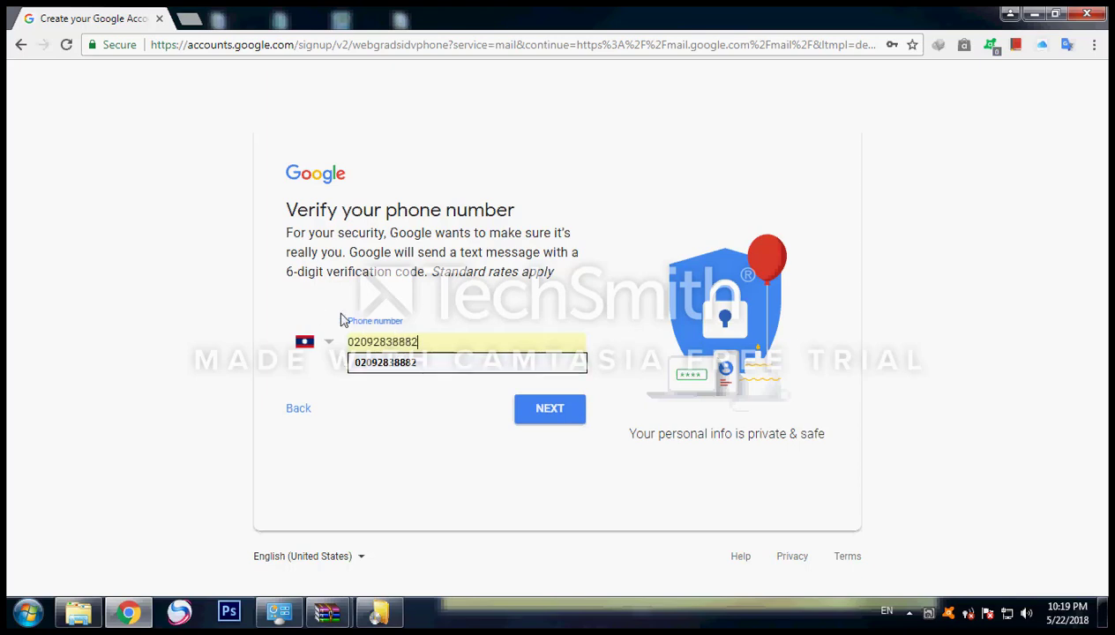
{"action": "left_click", "coordinate": [539, 406]}
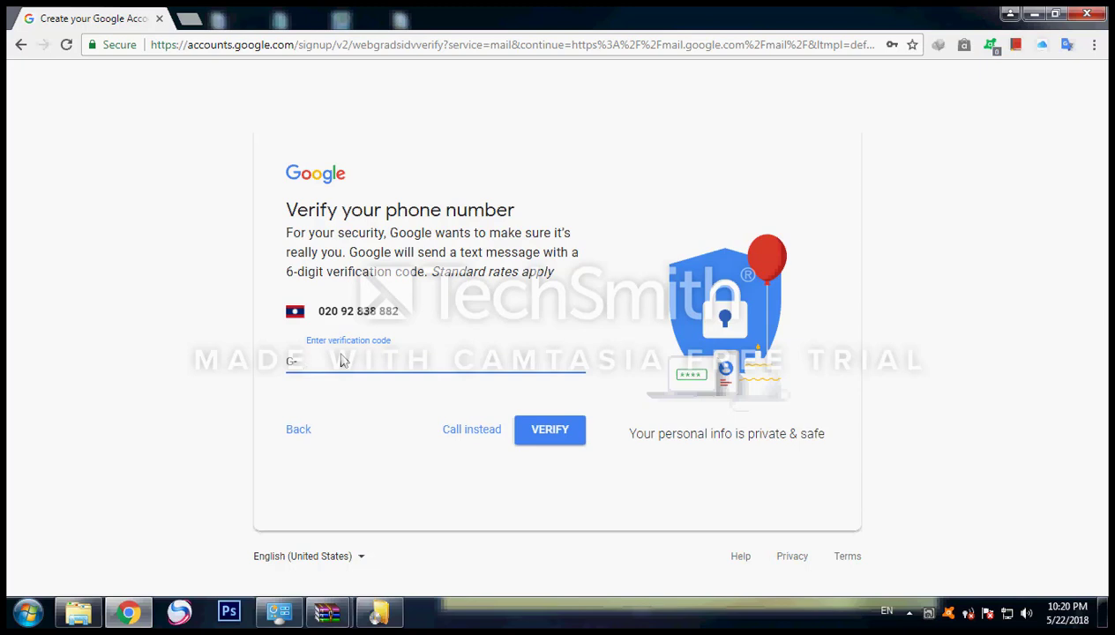
{"action": "left_click", "coordinate": [543, 423]}
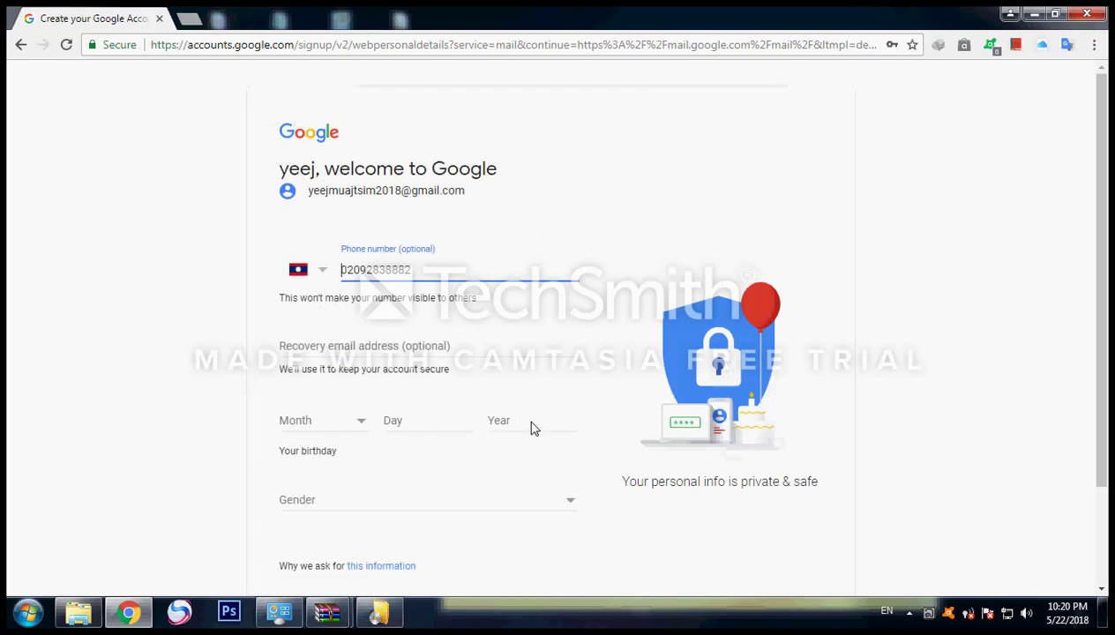
Set the birthday to July 3, 1988
{"action": "left_click", "coordinate": [309, 417]}
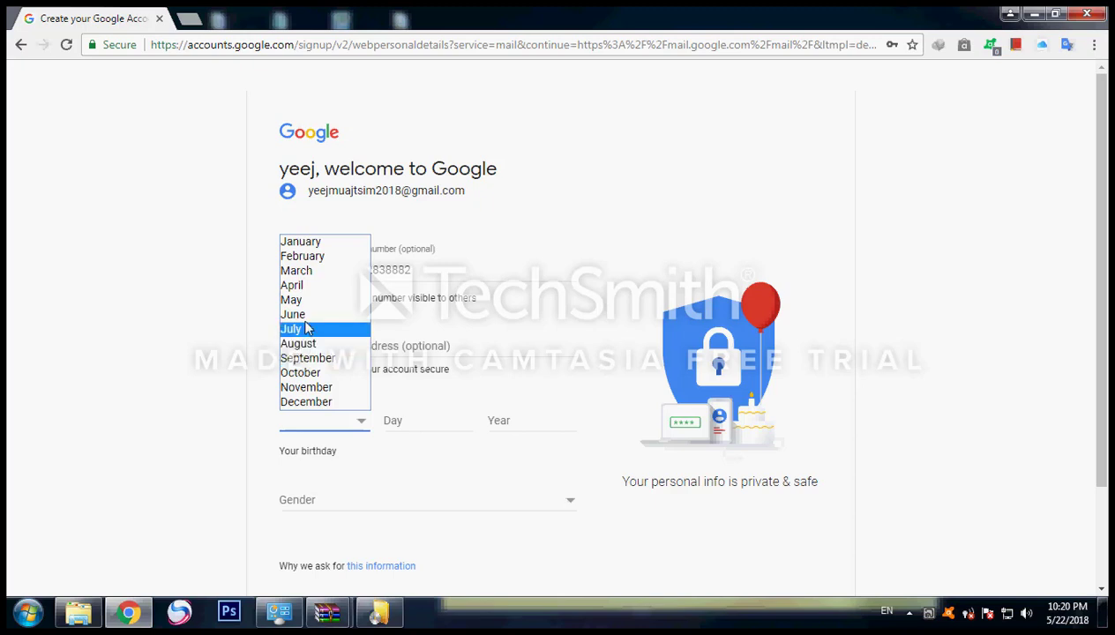
{"action": "left_click", "coordinate": [300, 328]}
{"action": "left_click", "coordinate": [394, 408]}
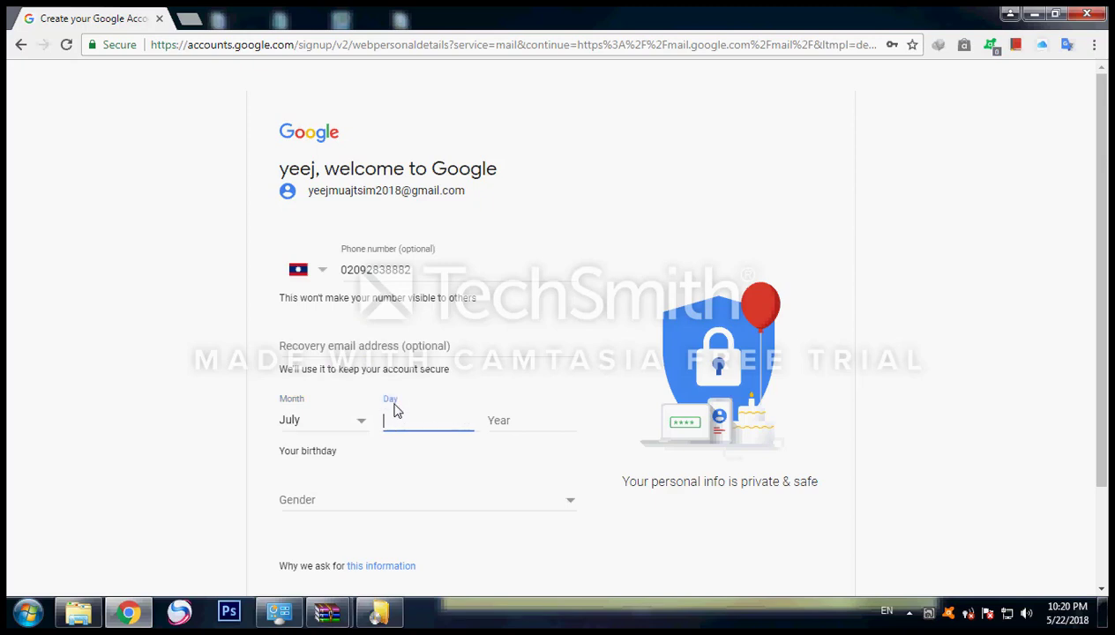
{"action": "type", "text": "3"}
{"action": "left_click", "coordinate": [515, 417]}
{"action": "type", "text": "1988"}
Choose Male as the gender and submit the birthday and gender details
{"action": "scroll", "coordinate": [381, 450], "scroll_direction": "down", "scroll_amount": 2}
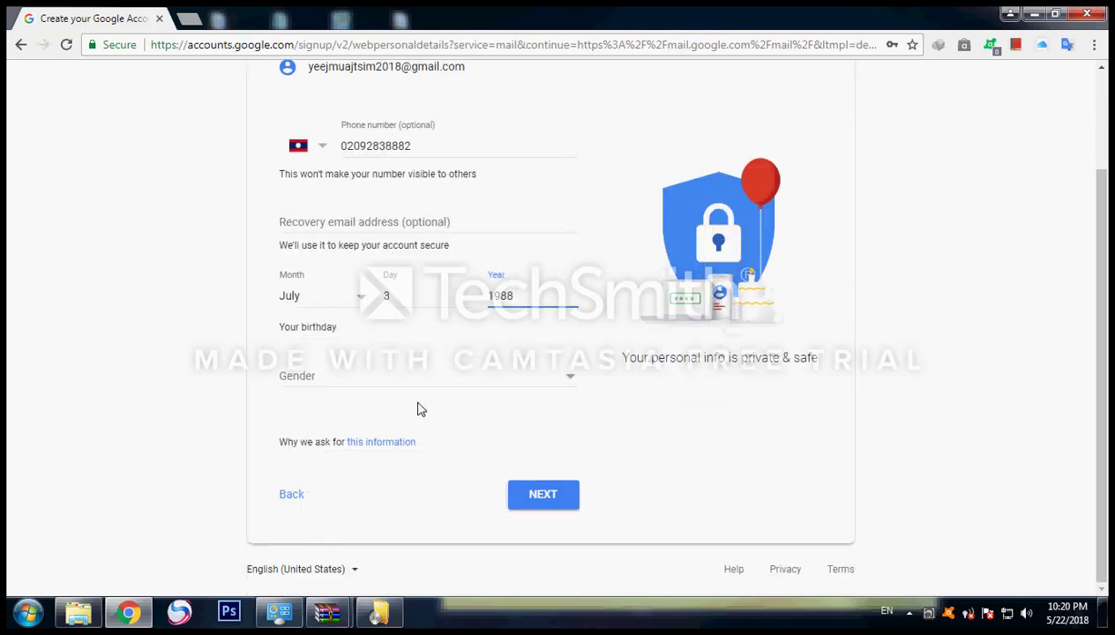
{"action": "left_click", "coordinate": [367, 374]}
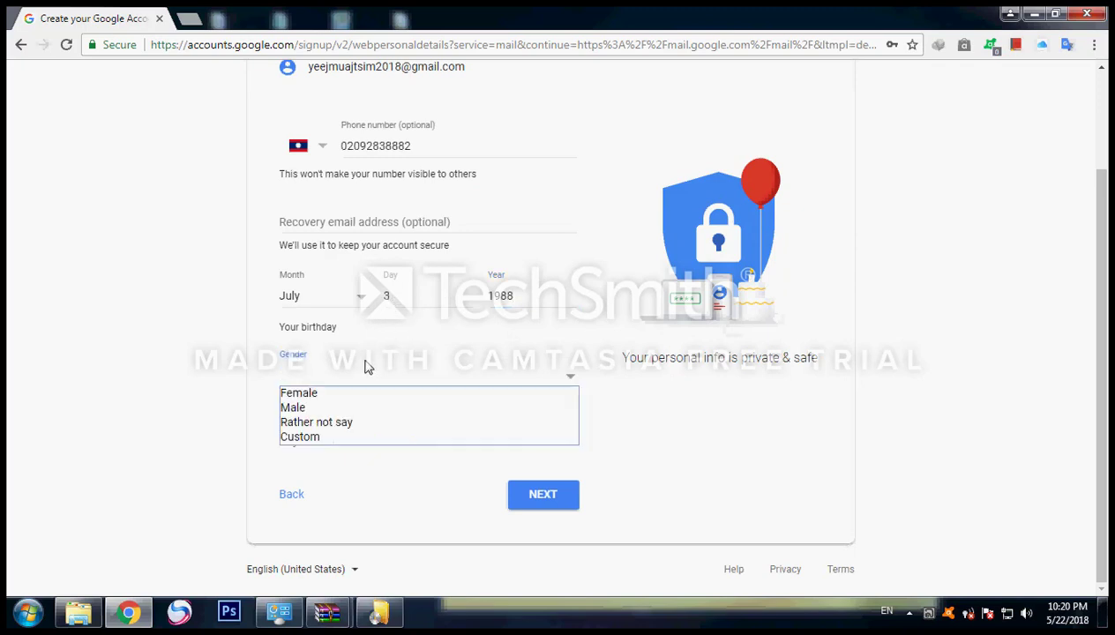
{"action": "left_click", "coordinate": [219, 359]}
{"action": "left_click", "coordinate": [316, 371]}
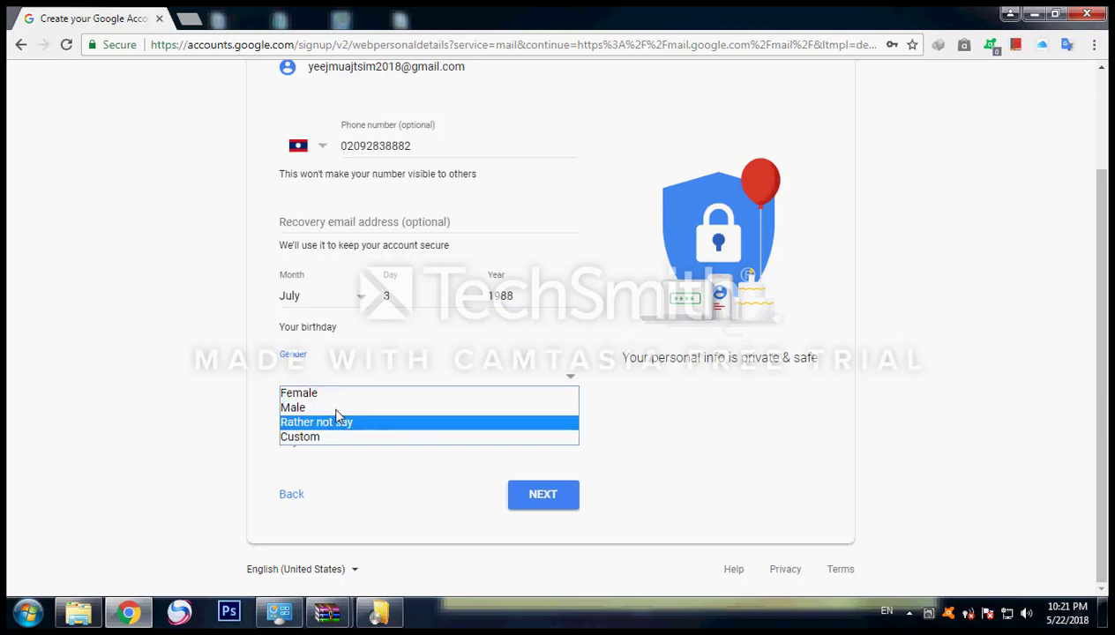
{"action": "key", "text": "Down"}
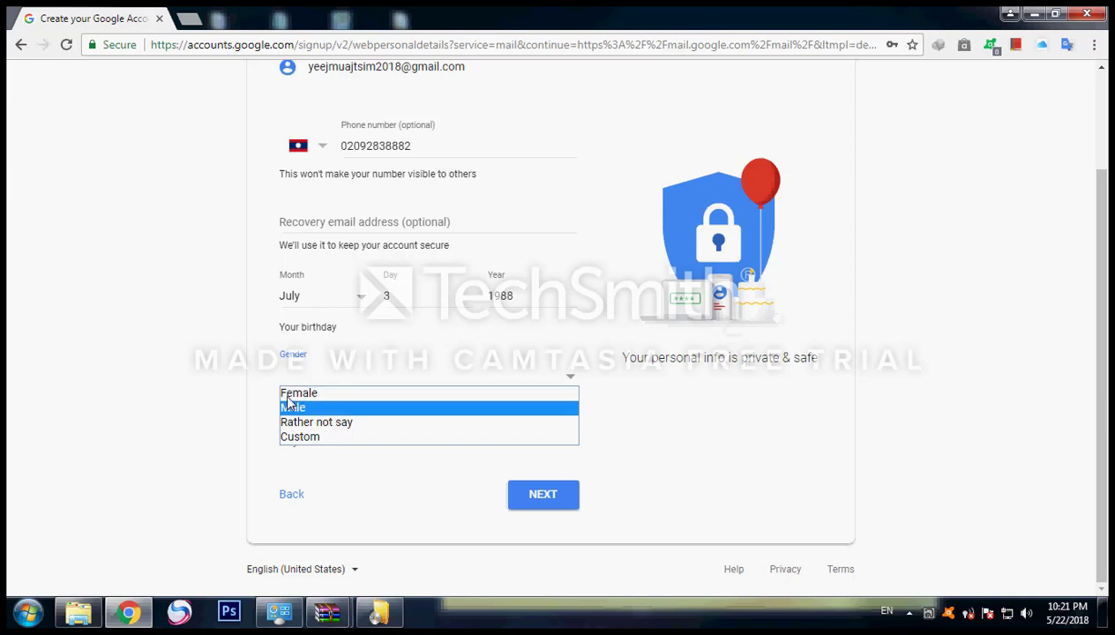
{"action": "left_click", "coordinate": [292, 406]}
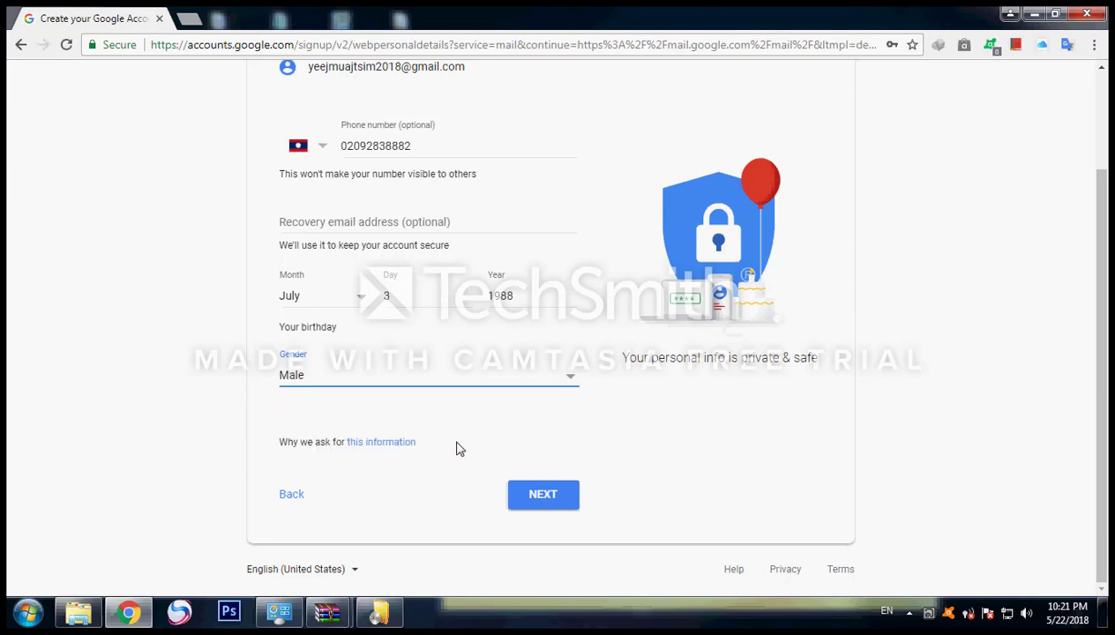
{"action": "left_click", "coordinate": [532, 492]}
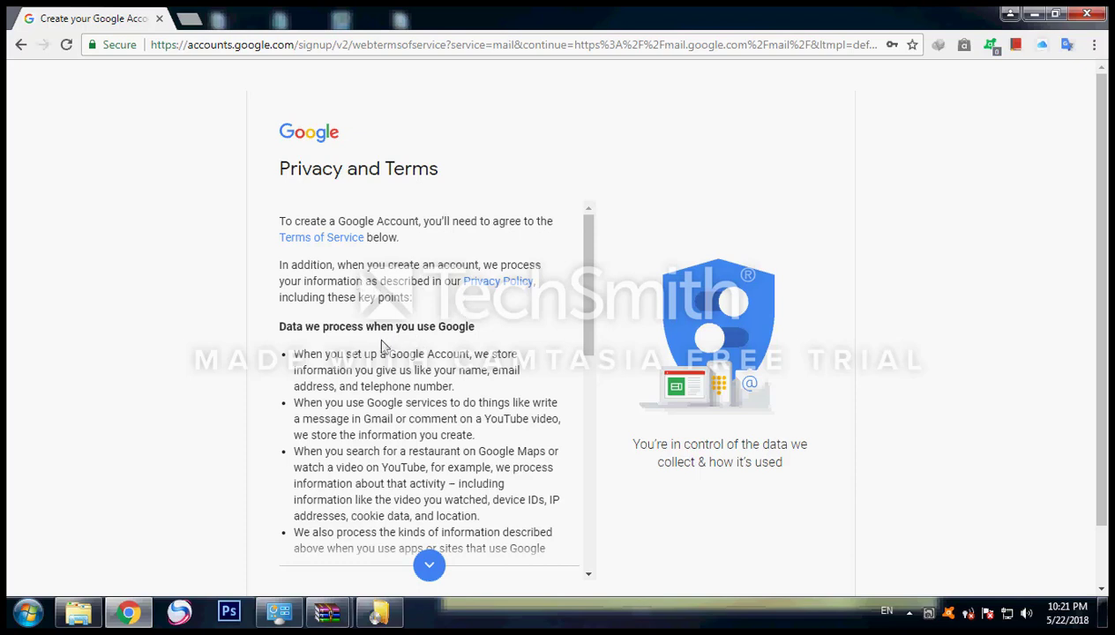
Scroll to the end of Google's Privacy and Terms and agree to them
{"action": "scroll", "coordinate": [603, 464], "scroll_direction": "down", "scroll_amount": 1}
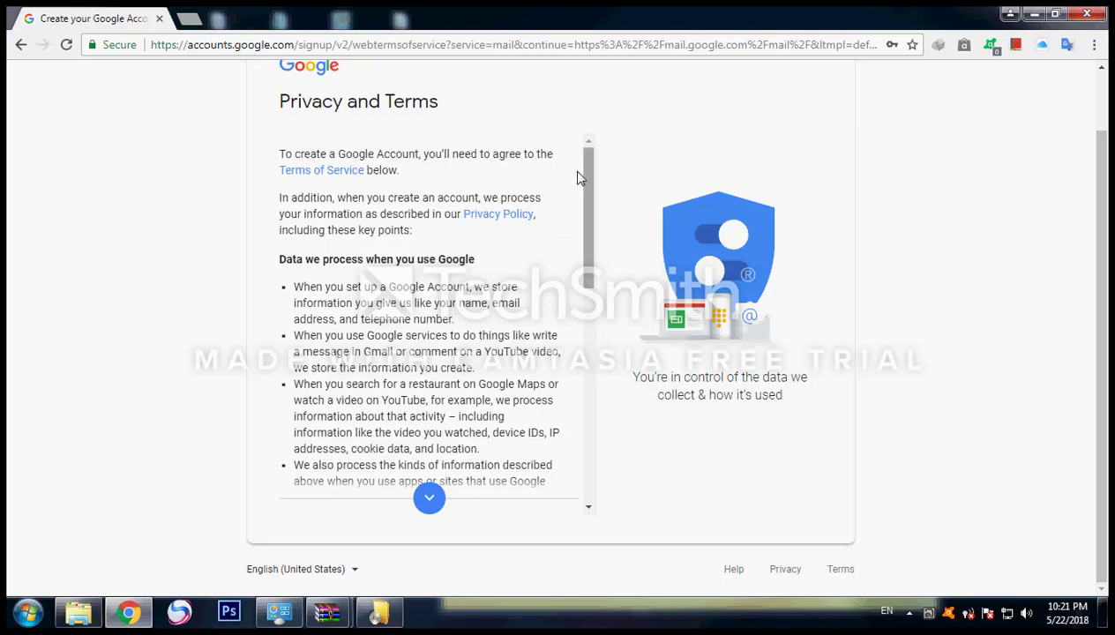
{"action": "scroll", "coordinate": [580, 203], "scroll_direction": "down", "scroll_amount": 3}
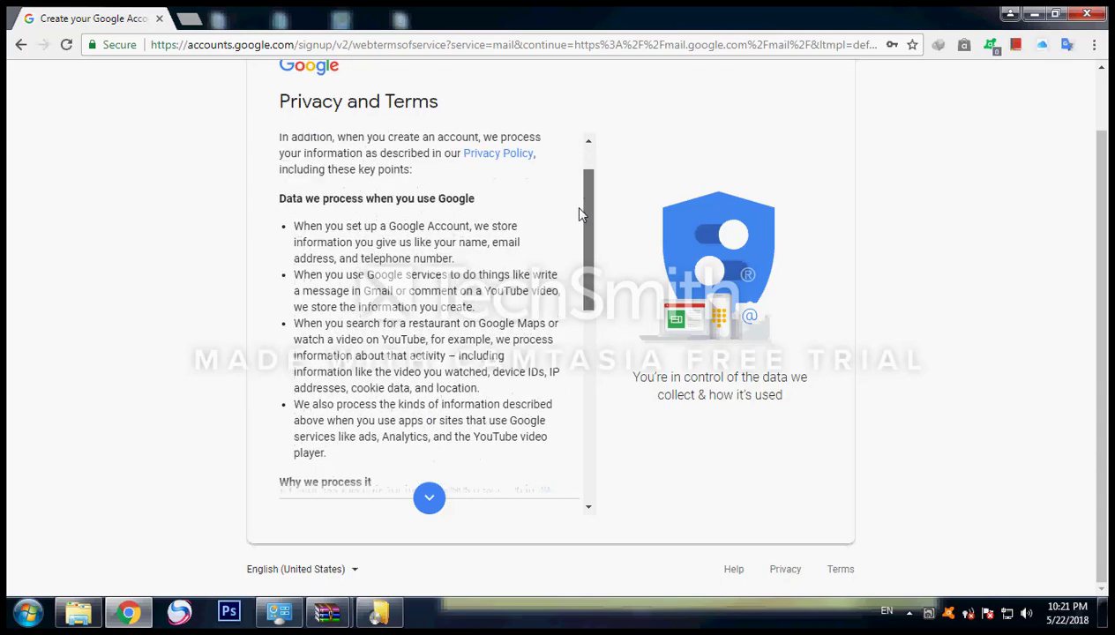
{"action": "left_click_drag", "start_coordinate": [586, 236], "coordinate": [589, 427]}
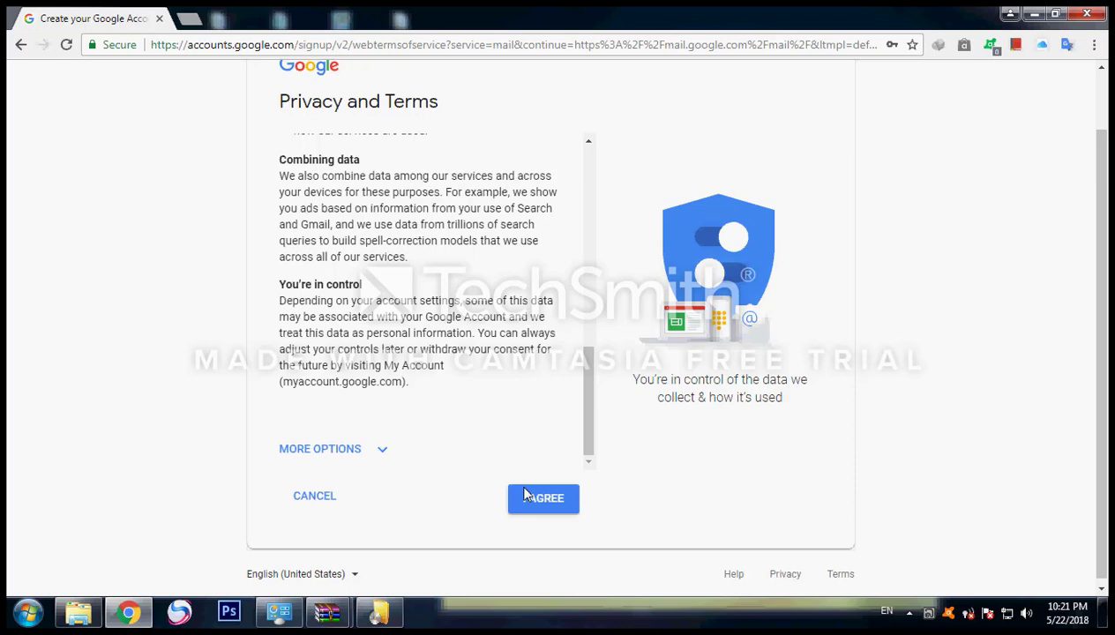
{"action": "left_click", "coordinate": [527, 495]}
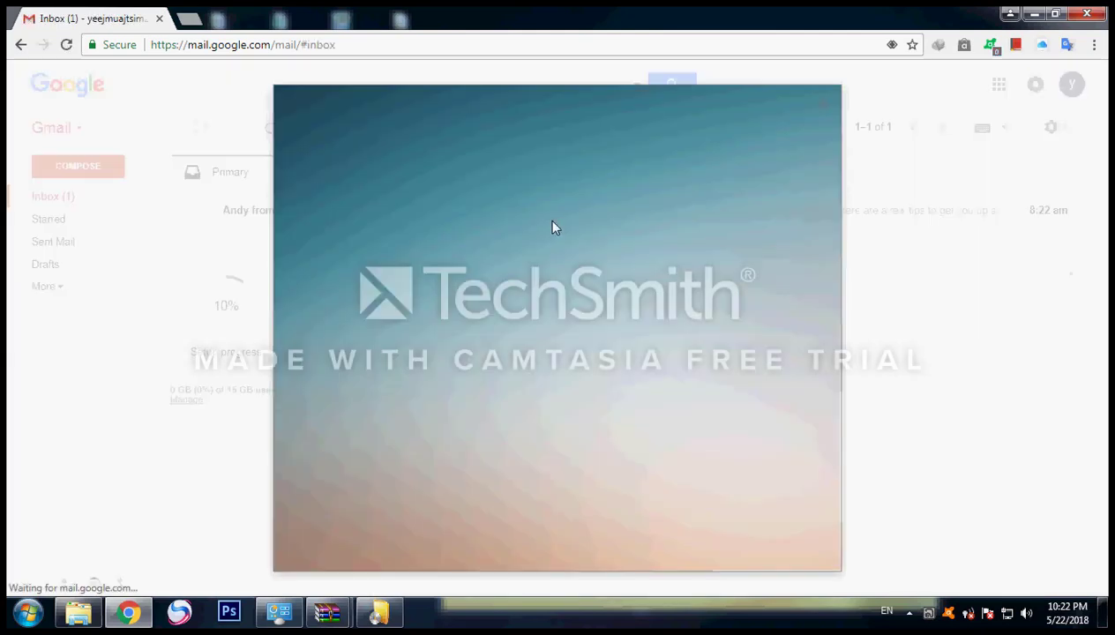
Dismiss the Welcome to Gmail screen and read the 'Andy from Google' welcome message
{"action": "left_click", "coordinate": [819, 90]}
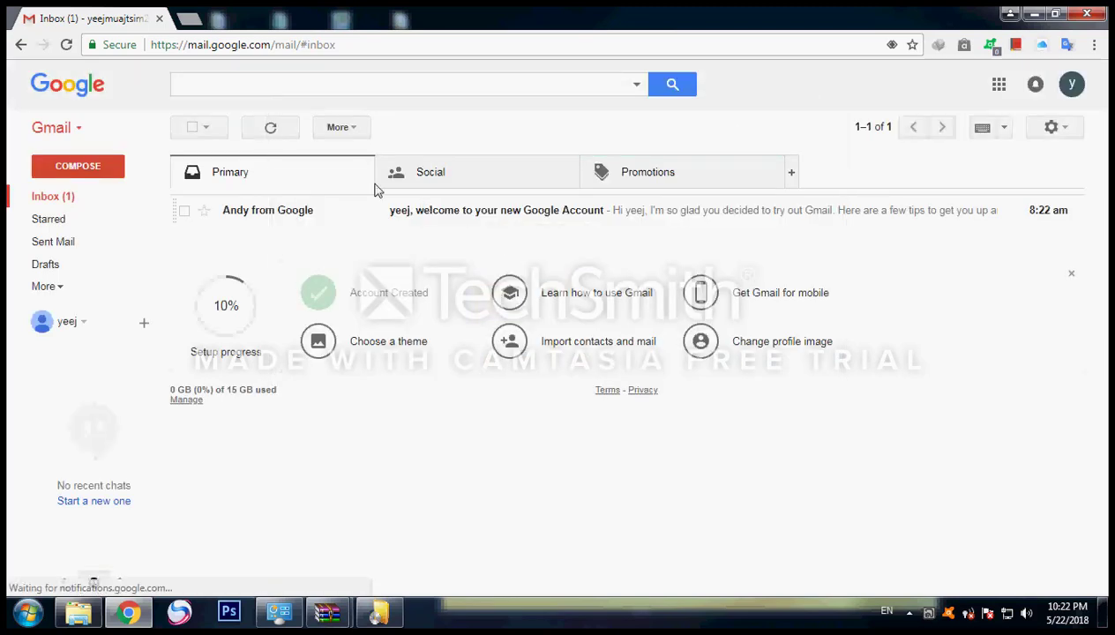
{"action": "left_click", "coordinate": [268, 203]}
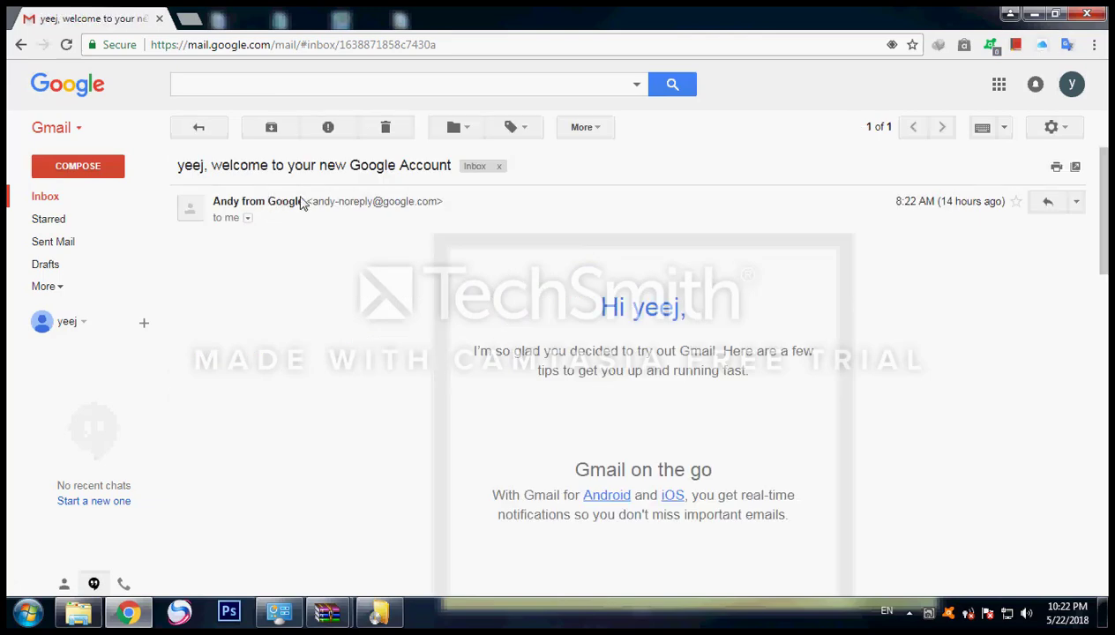
{"action": "scroll", "coordinate": [384, 218], "scroll_direction": "down", "scroll_amount": 4}
{"action": "scroll", "coordinate": [379, 211], "scroll_direction": "up", "scroll_amount": 4}
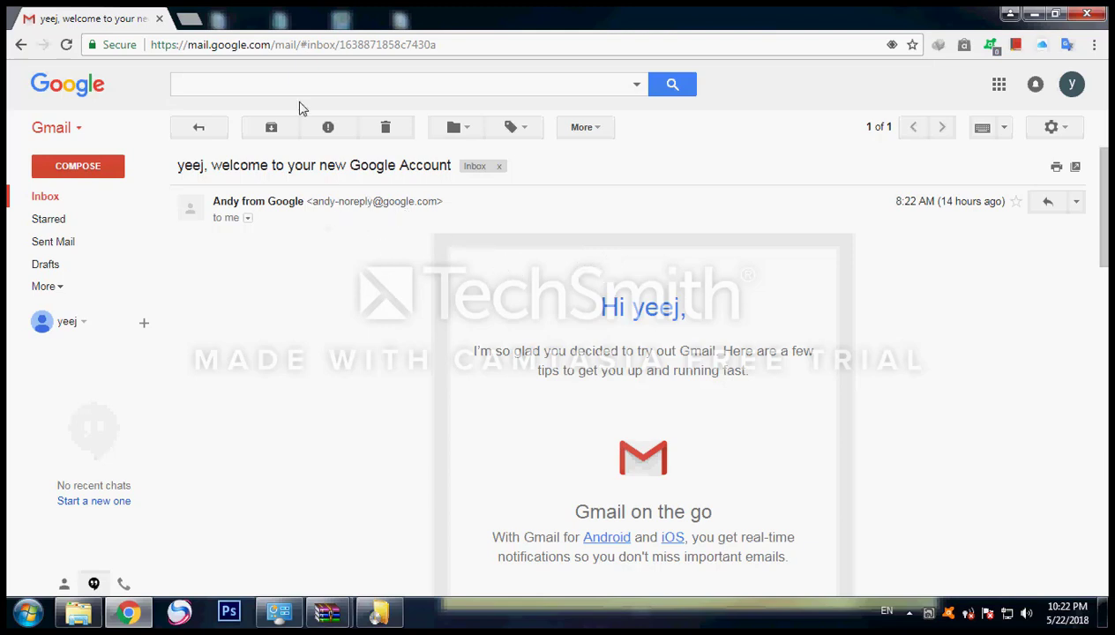
Load the YouTube home page in a new browser tab
{"action": "left_click", "coordinate": [186, 17]}
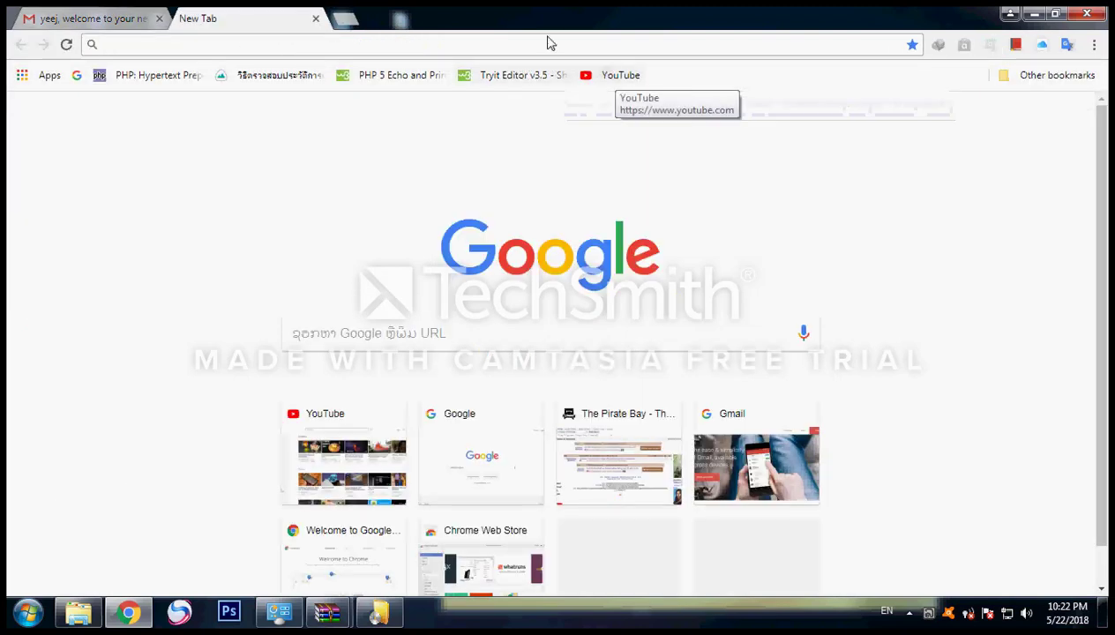
{"action": "type", "text": "youtube.com"}
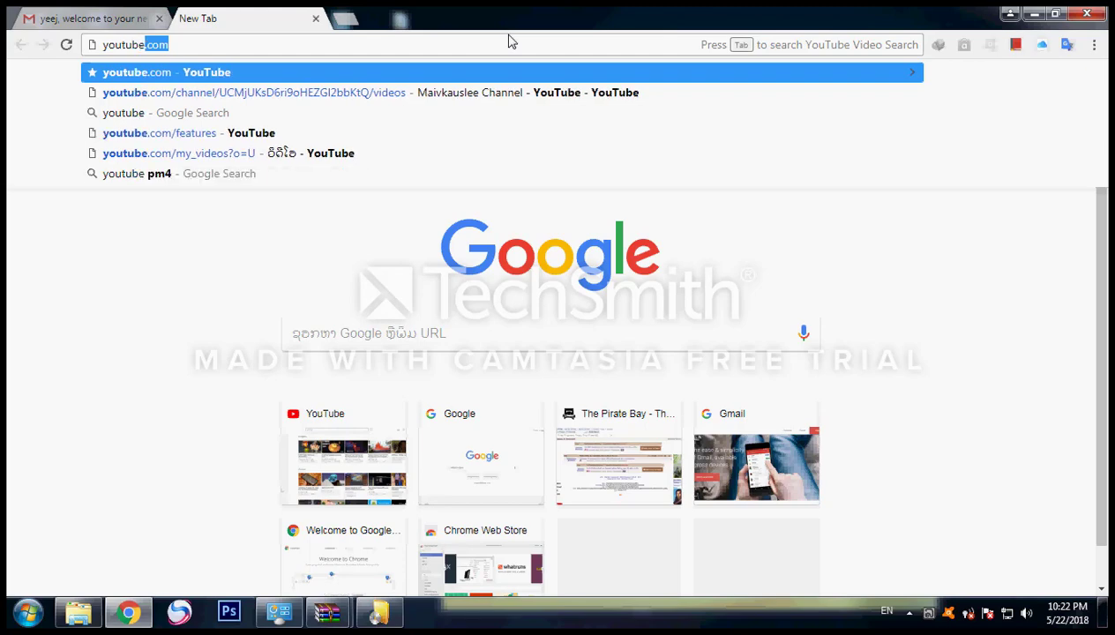
{"action": "key", "text": "Return"}
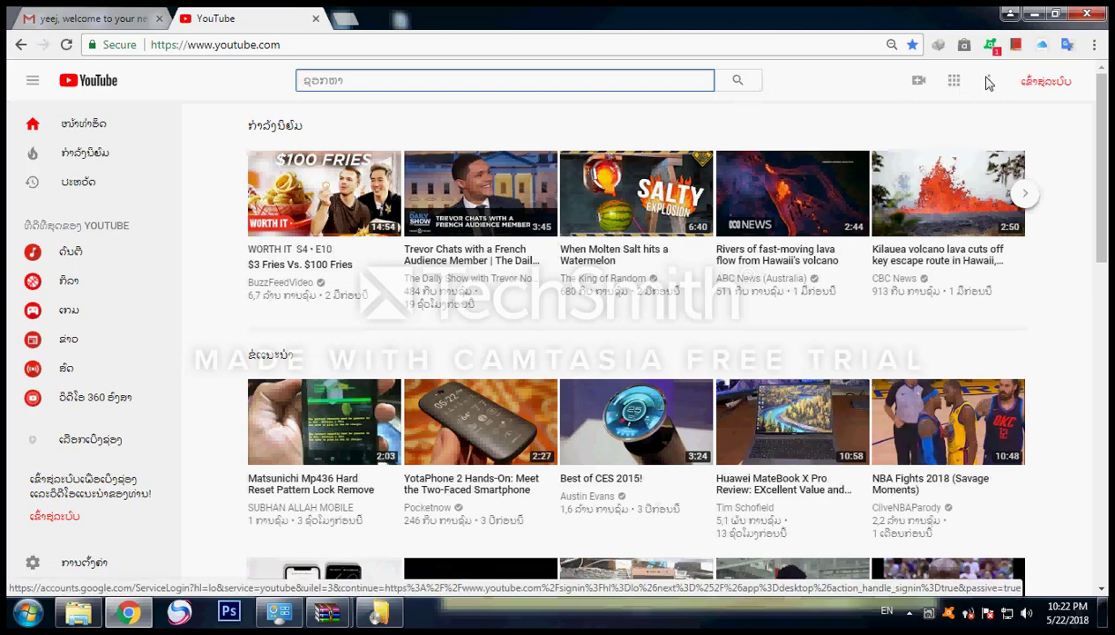
Sign in to YouTube with the new Google account, then return to the Gmail tab
{"action": "left_click", "coordinate": [1038, 79]}
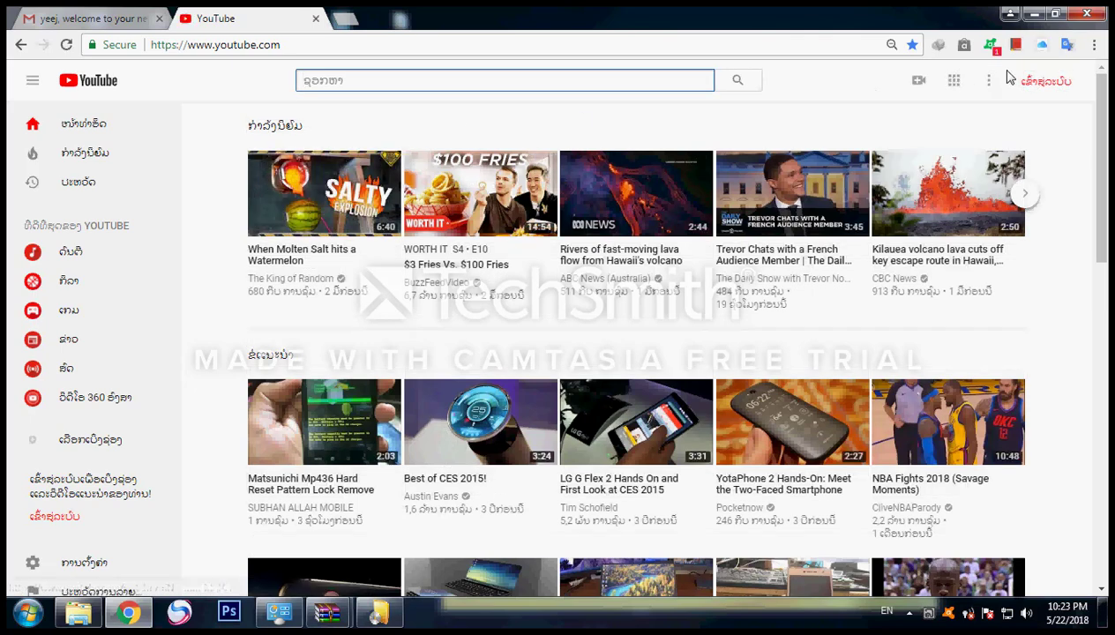
{"action": "left_click", "coordinate": [1028, 78]}
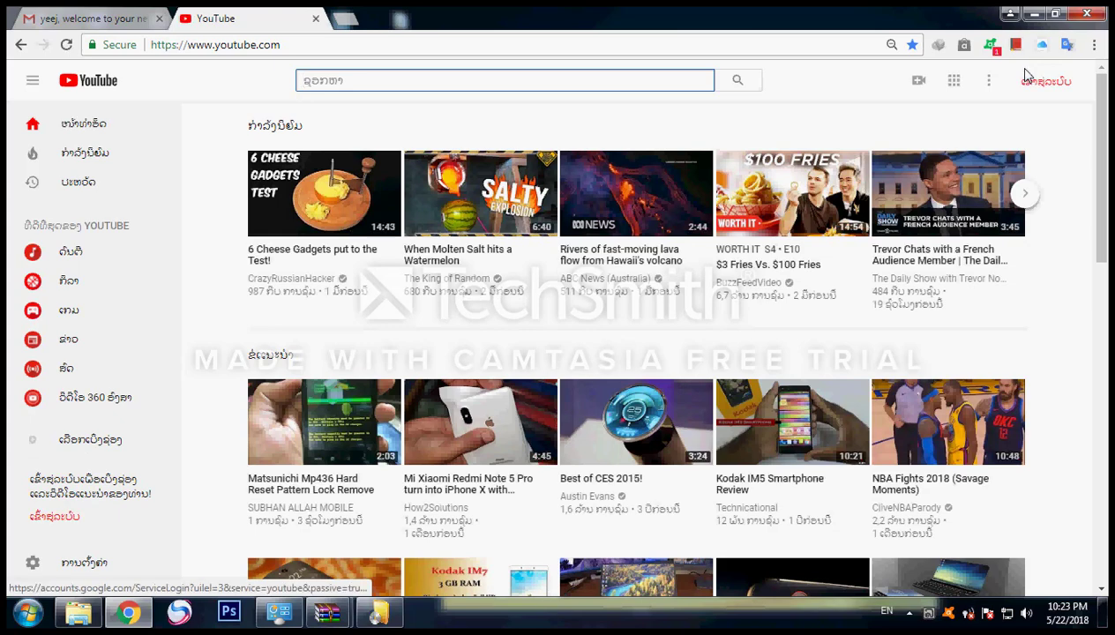
{"action": "left_click", "coordinate": [1024, 77]}
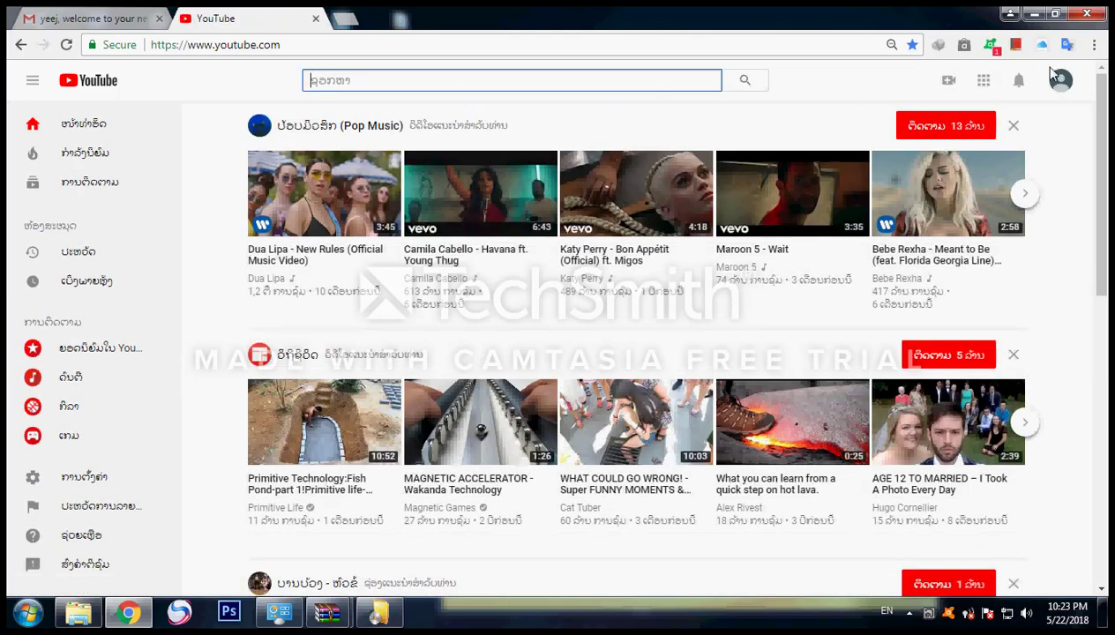
{"action": "left_click", "coordinate": [1052, 77]}
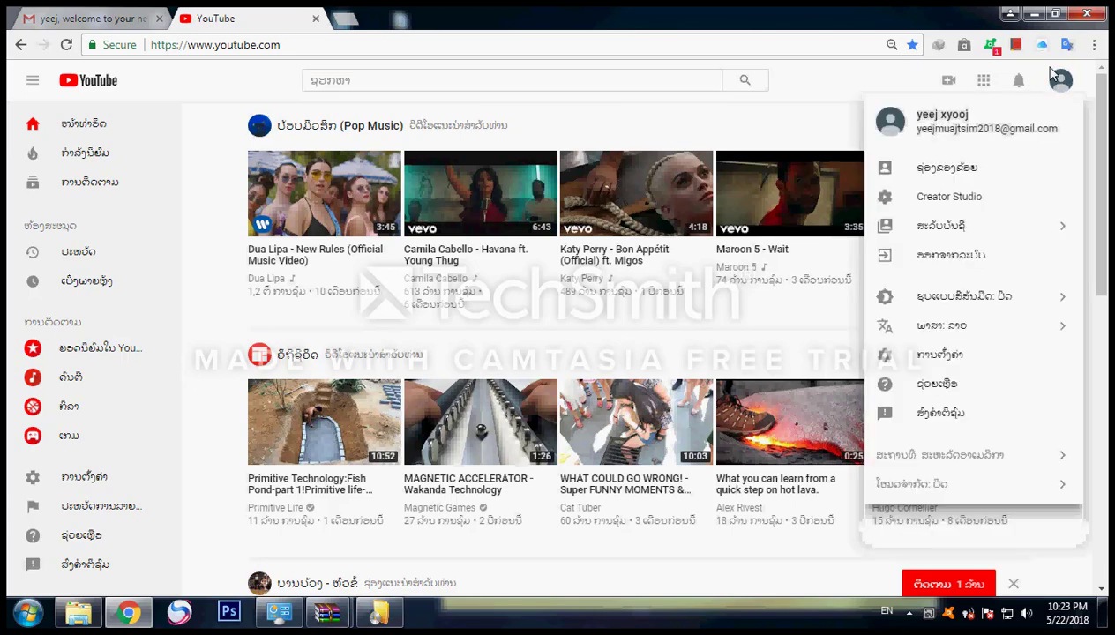
{"action": "left_click", "coordinate": [97, 19]}
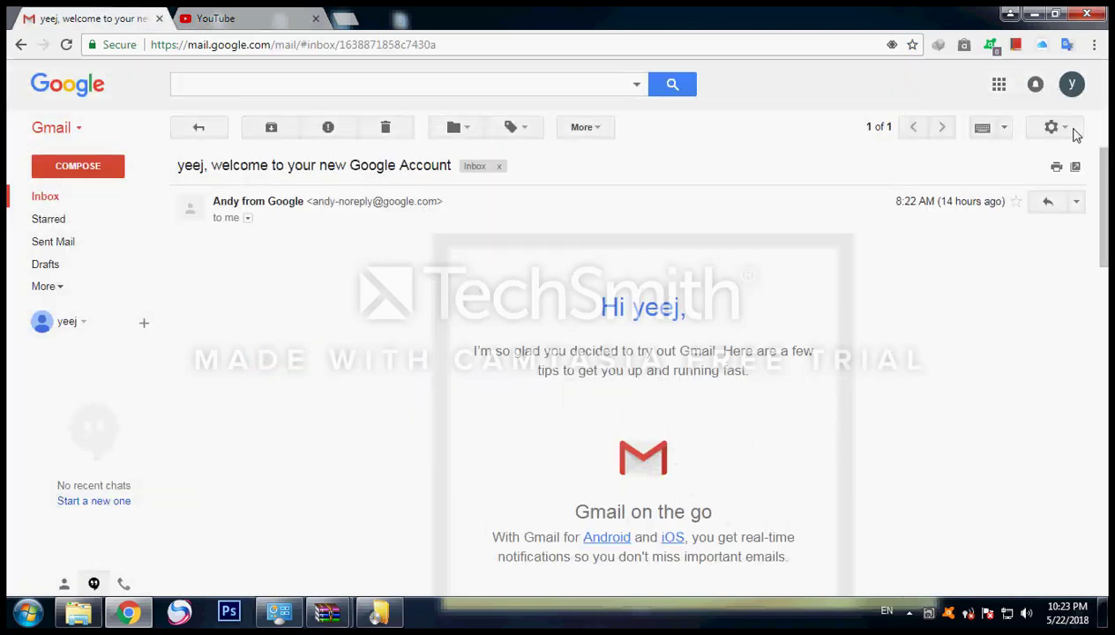
Sign out of YouTube and sign back in as the second listed account, entering its password
{"action": "left_click", "coordinate": [1070, 84]}
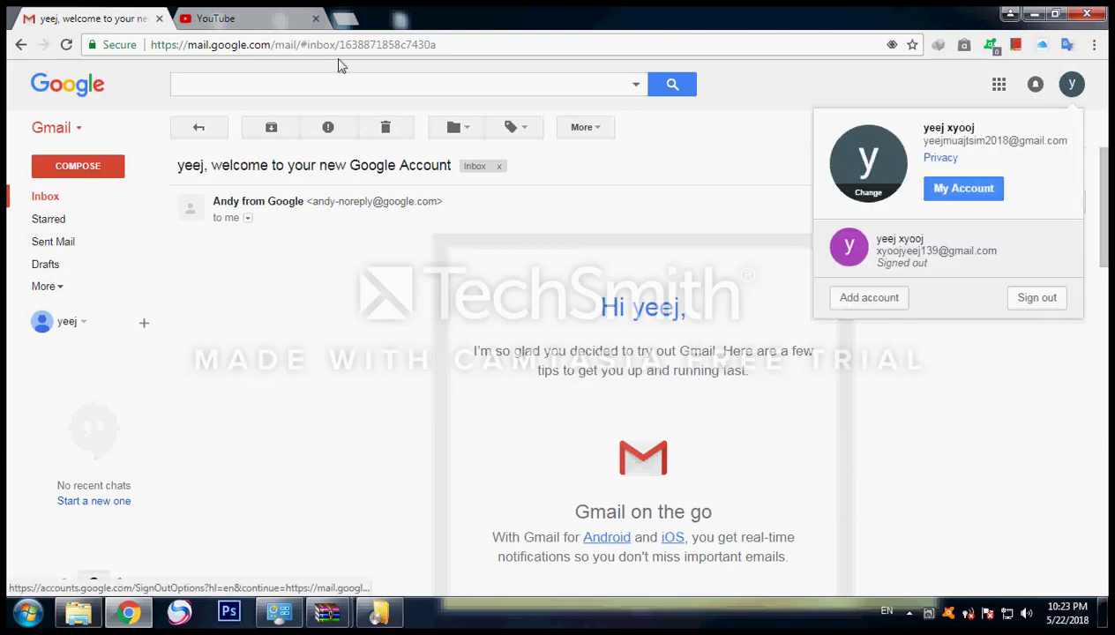
{"action": "left_click", "coordinate": [231, 19]}
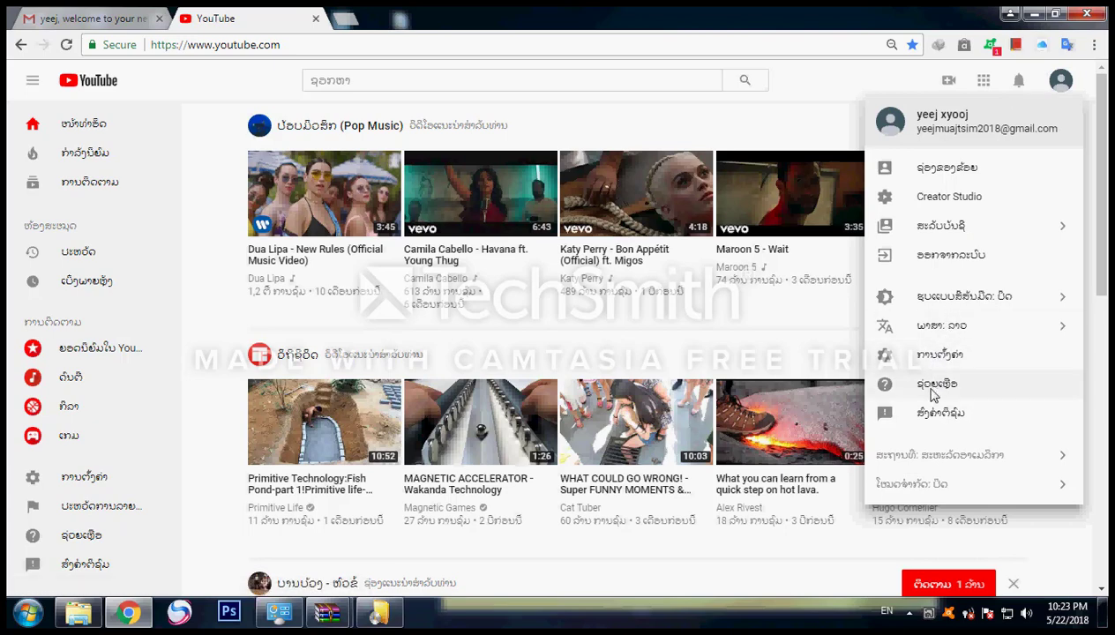
{"action": "left_click", "coordinate": [949, 249]}
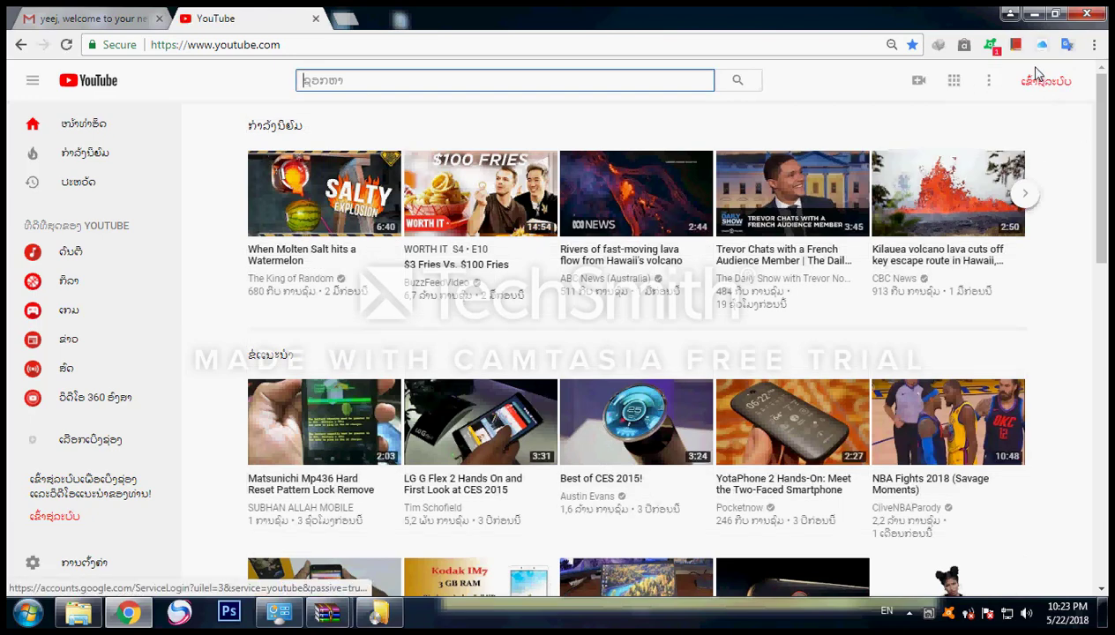
{"action": "left_click", "coordinate": [1044, 79]}
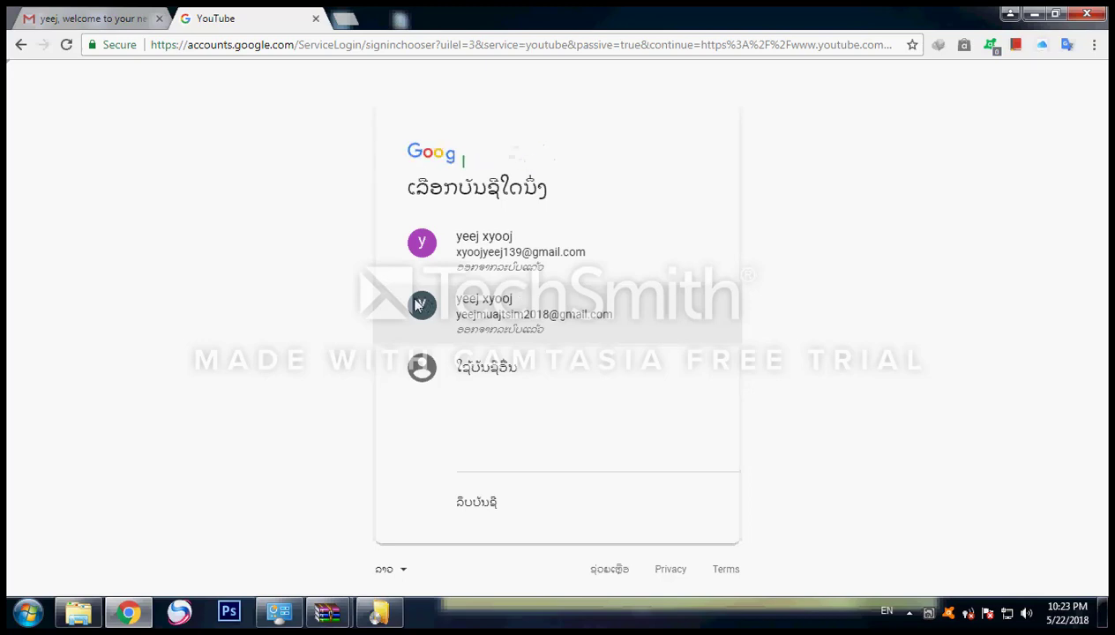
{"action": "left_click", "coordinate": [486, 304]}
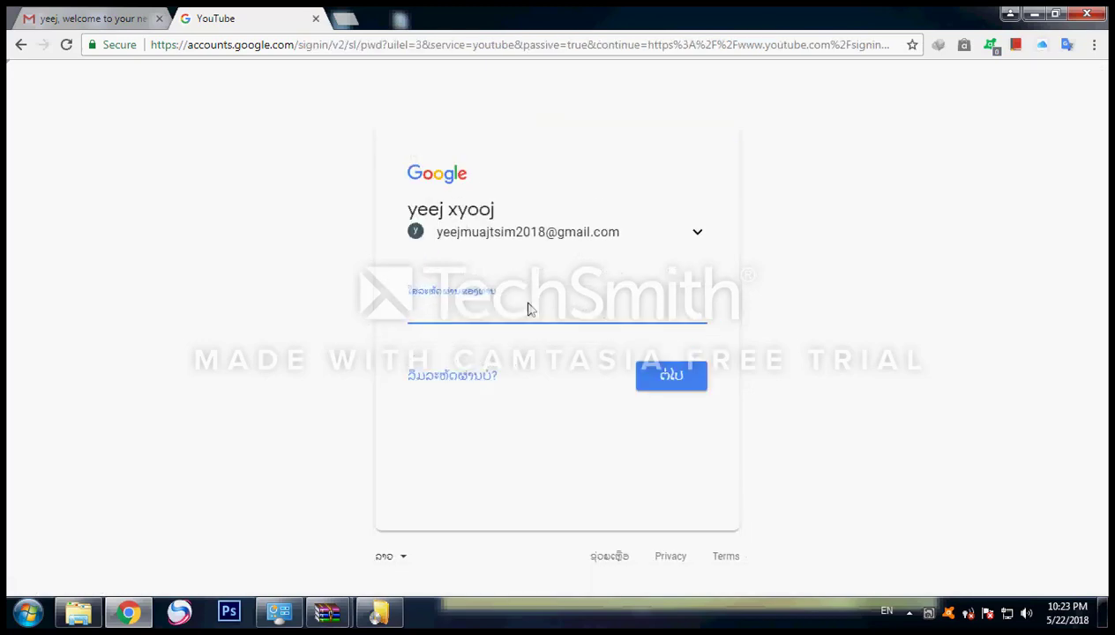
{"action": "type", "text": "••"}
{"action": "key", "text": "Return"}
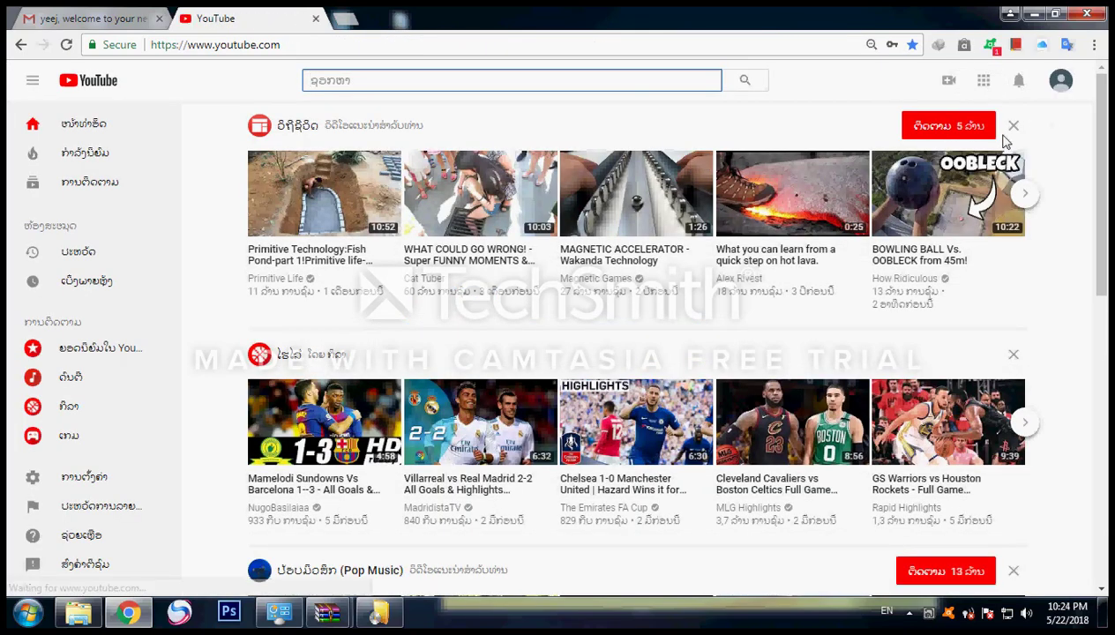
From the avatar menu, go to Creator Studio's Videos page and start creating a channel
{"action": "left_click", "coordinate": [1050, 72]}
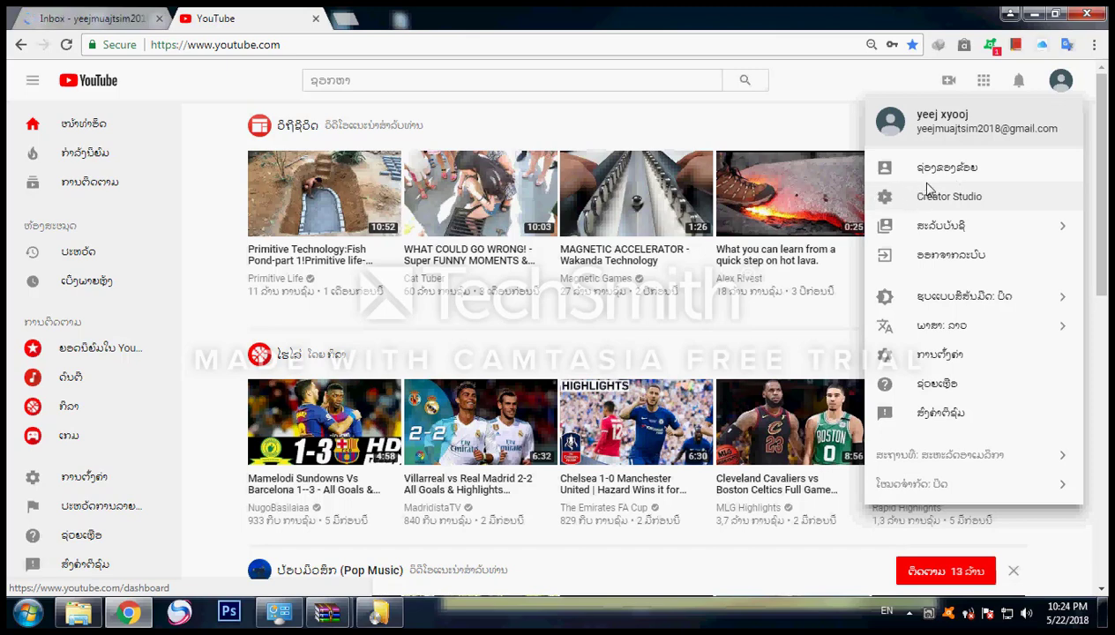
{"action": "left_click", "coordinate": [928, 188]}
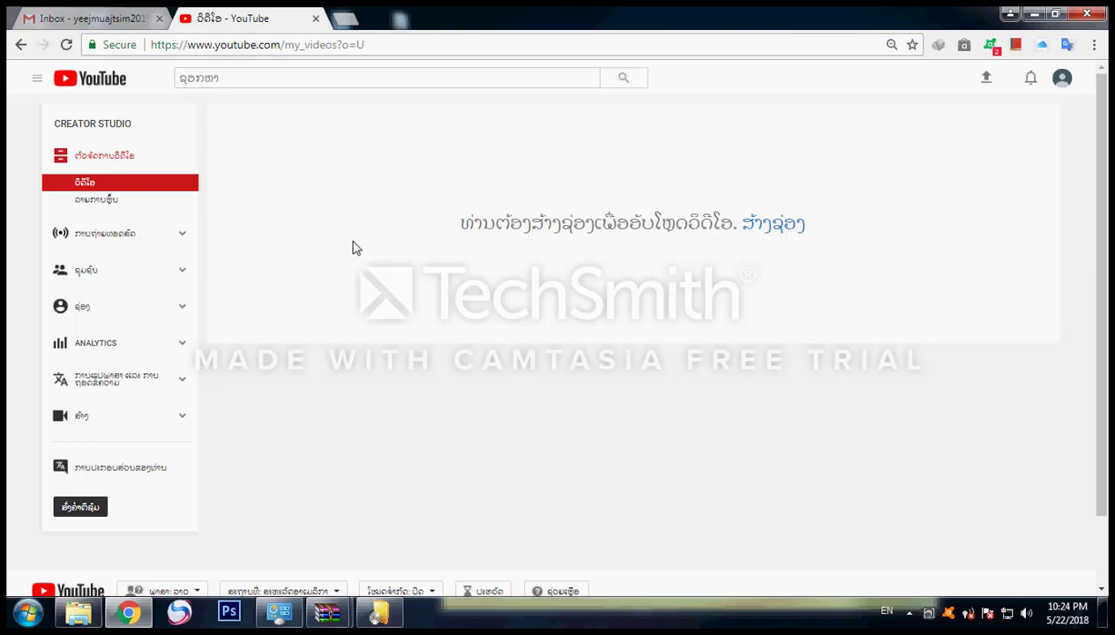
{"action": "left_click", "coordinate": [750, 218]}
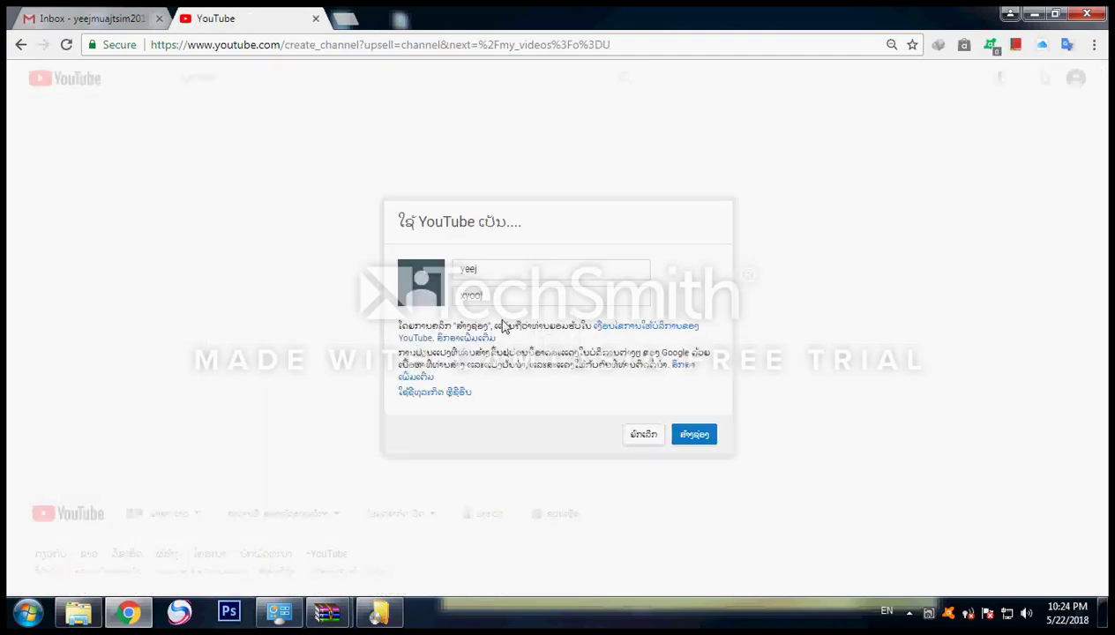
Confirm the prefilled first and last name and create the YouTube channel
{"action": "left_click", "coordinate": [473, 267]}
{"action": "left_click", "coordinate": [483, 294]}
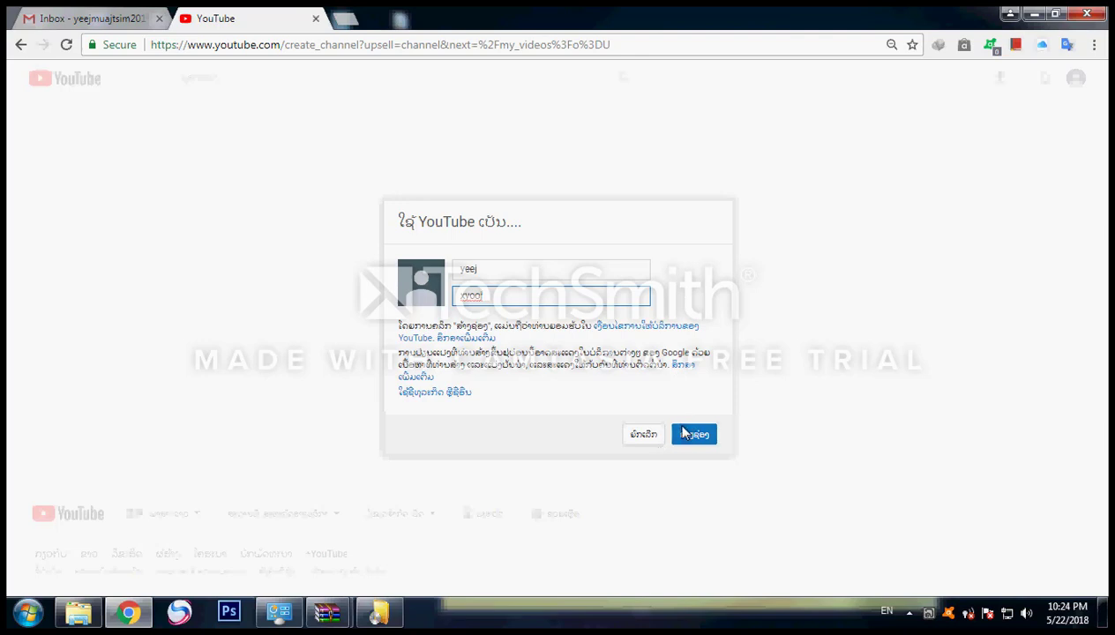
{"action": "left_click", "coordinate": [685, 429]}
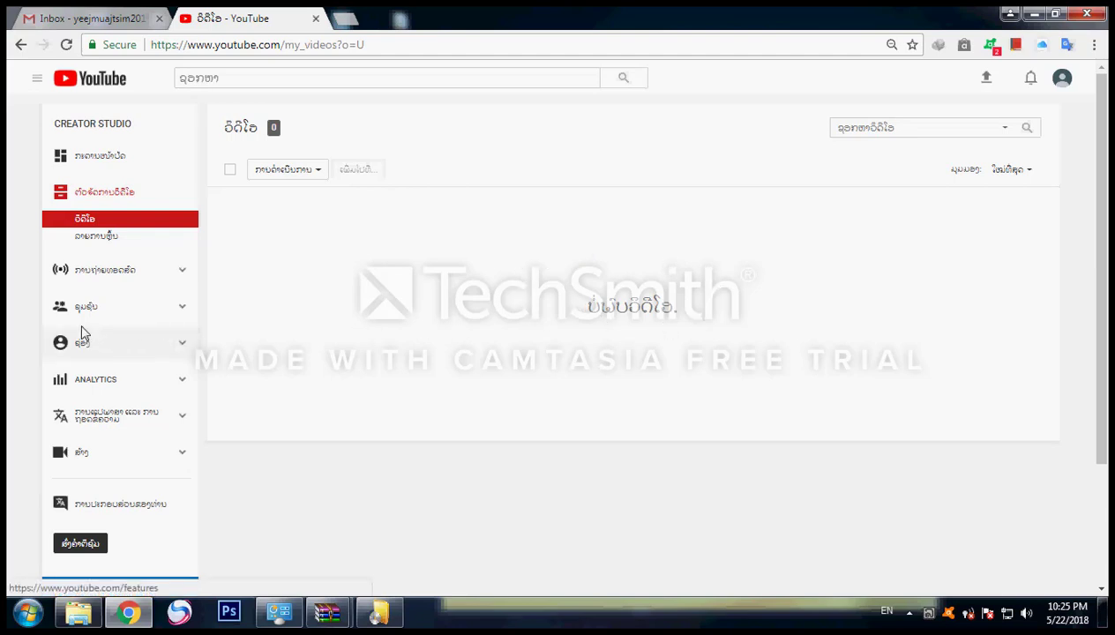
Go to Channel > Status and features and start account verification
{"action": "left_click", "coordinate": [150, 337]}
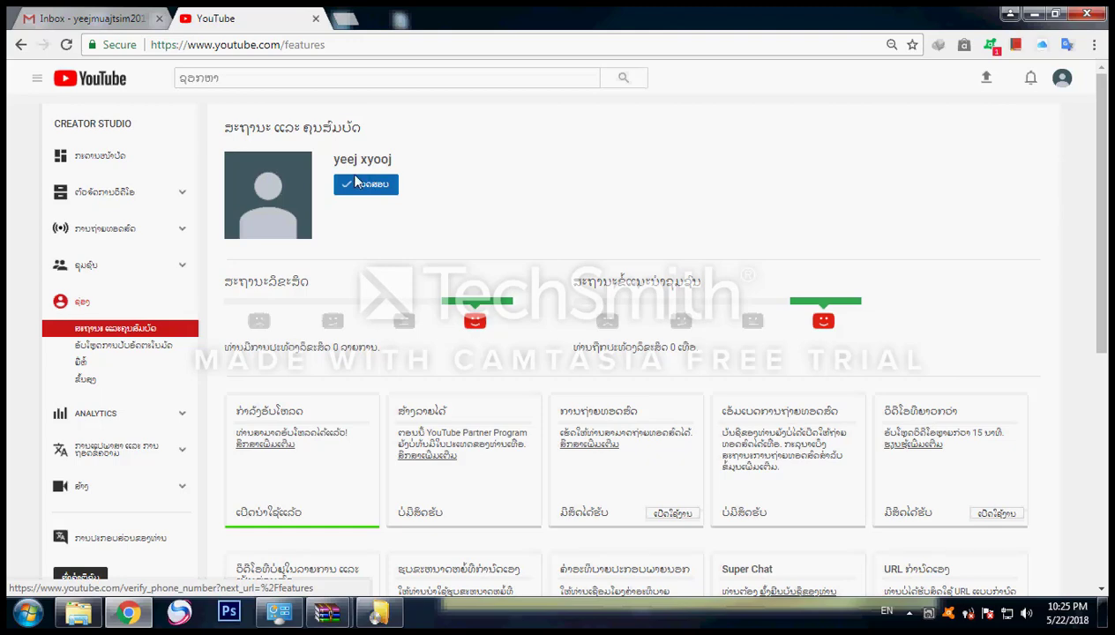
{"action": "left_click", "coordinate": [357, 182]}
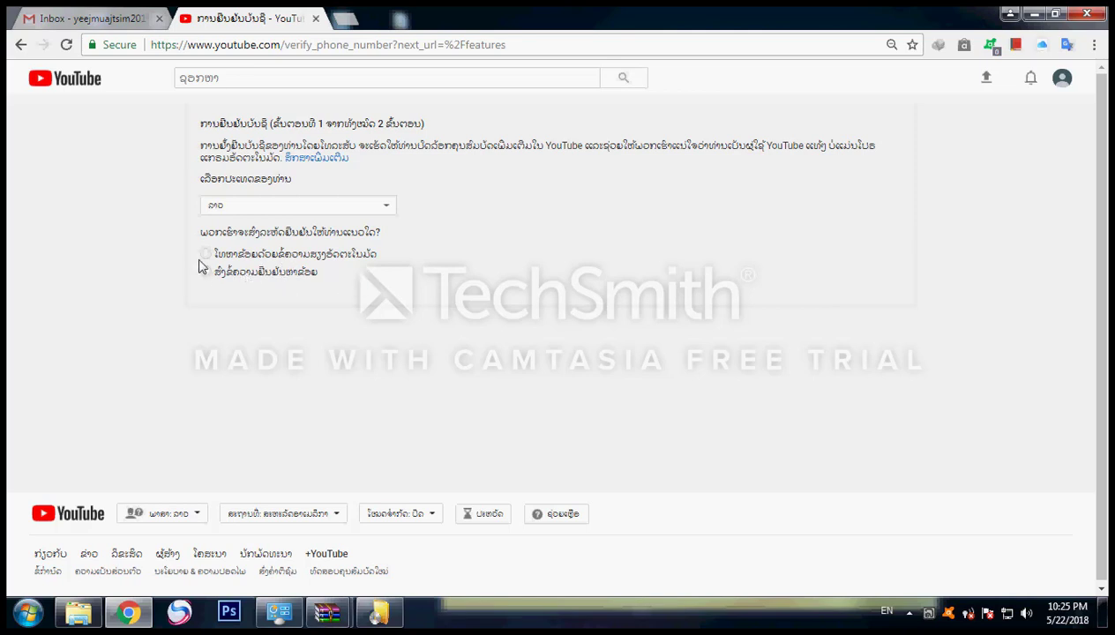
Keep Laos as the country and choose to receive the code by text message
{"action": "left_click", "coordinate": [377, 201]}
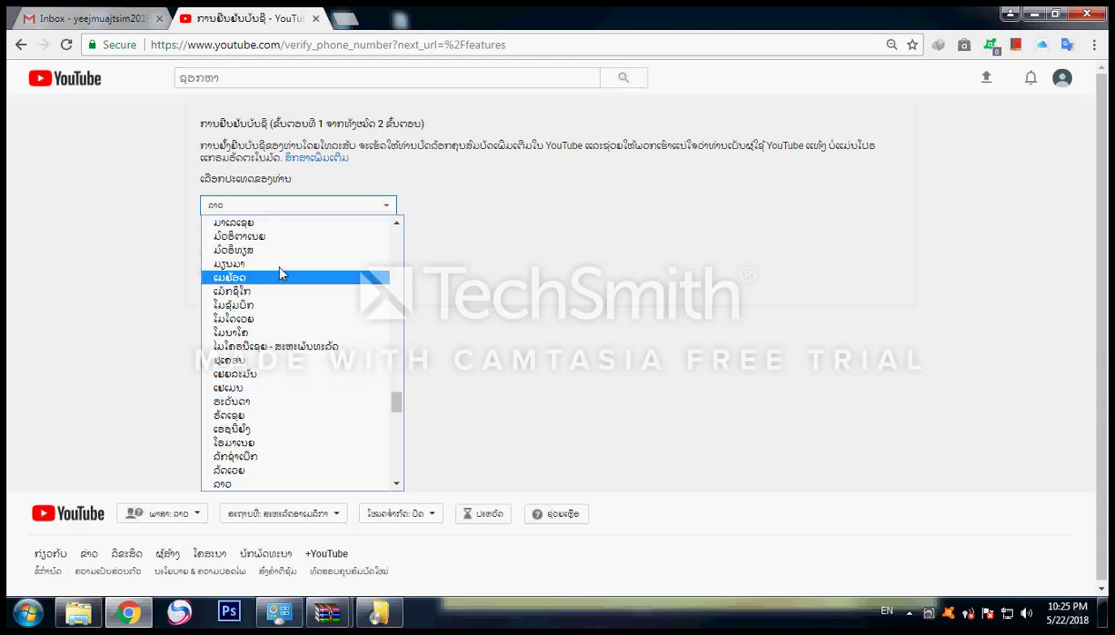
{"action": "left_click", "coordinate": [438, 216]}
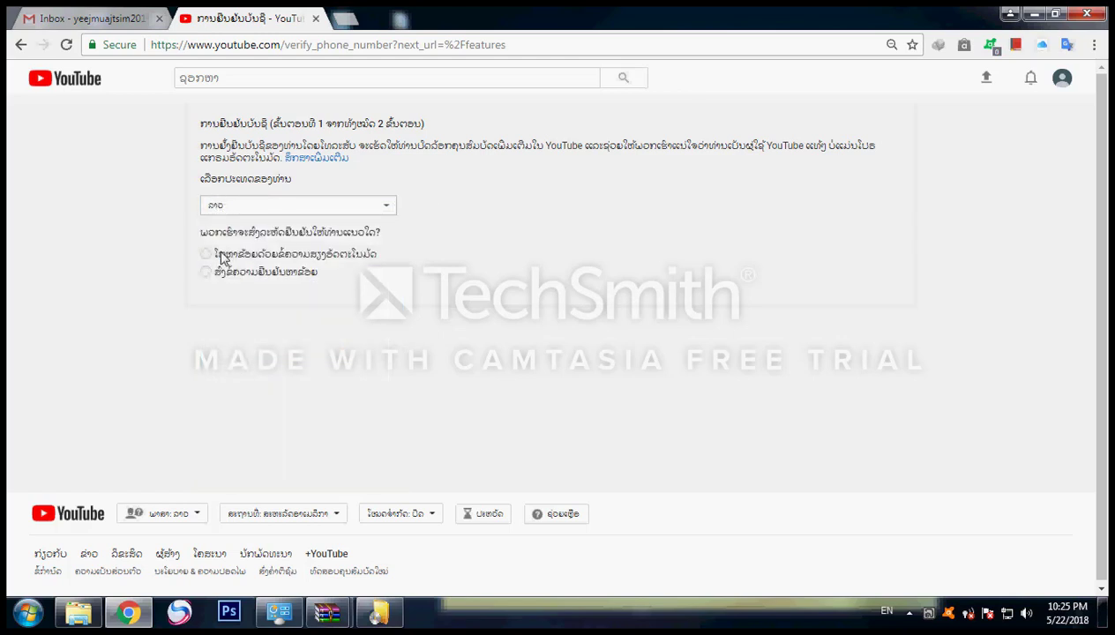
{"action": "left_click", "coordinate": [195, 269]}
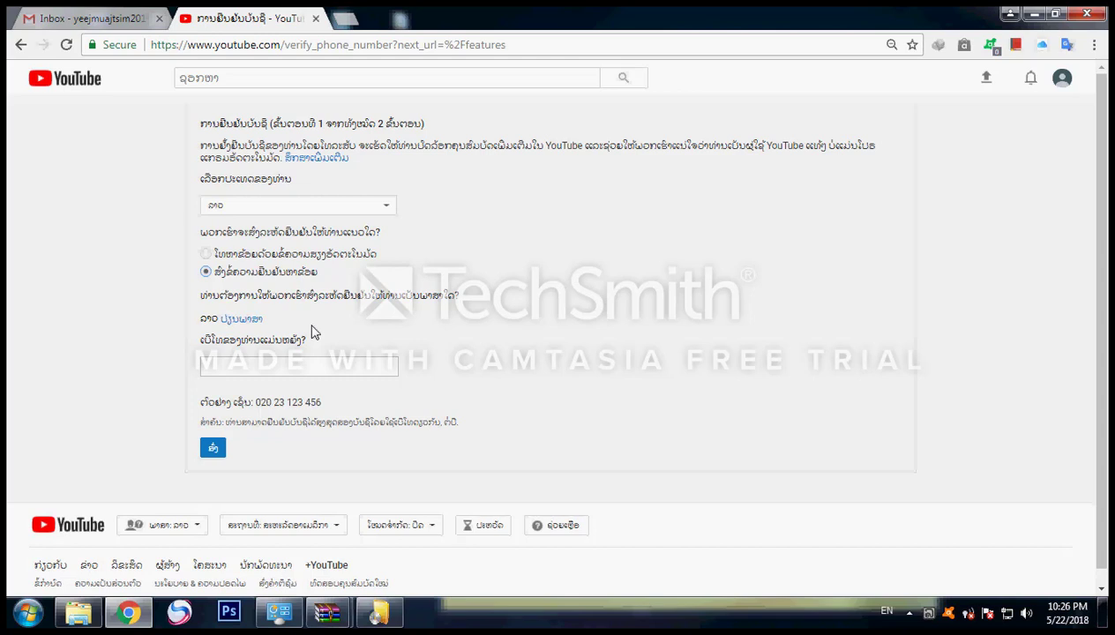
Enter the saved phone number from autofill and submit it to get the code
{"action": "left_click", "coordinate": [268, 357]}
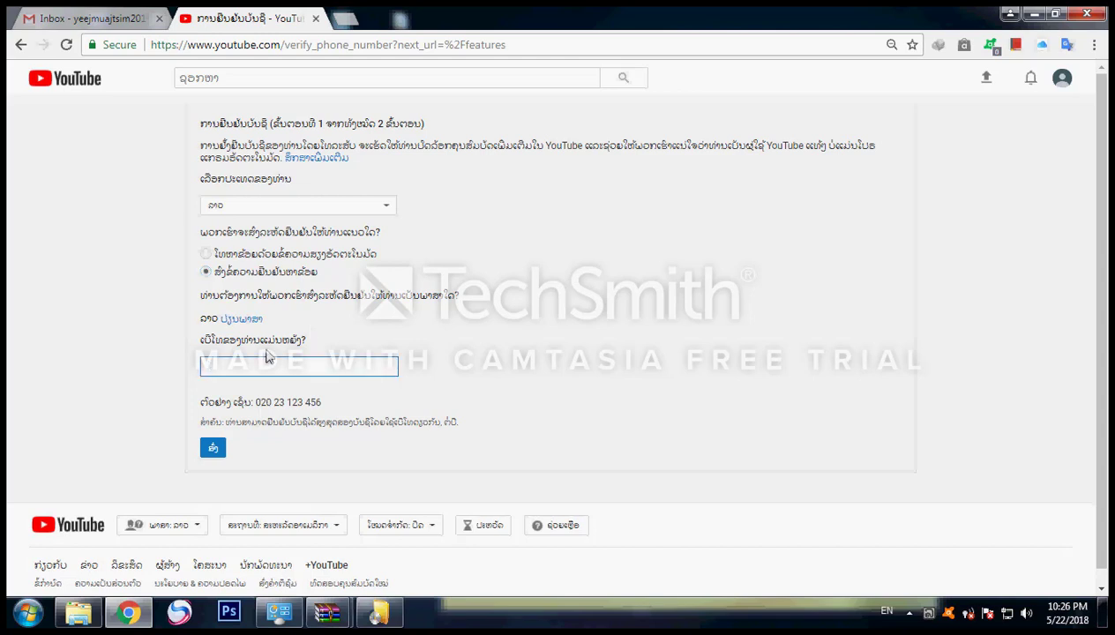
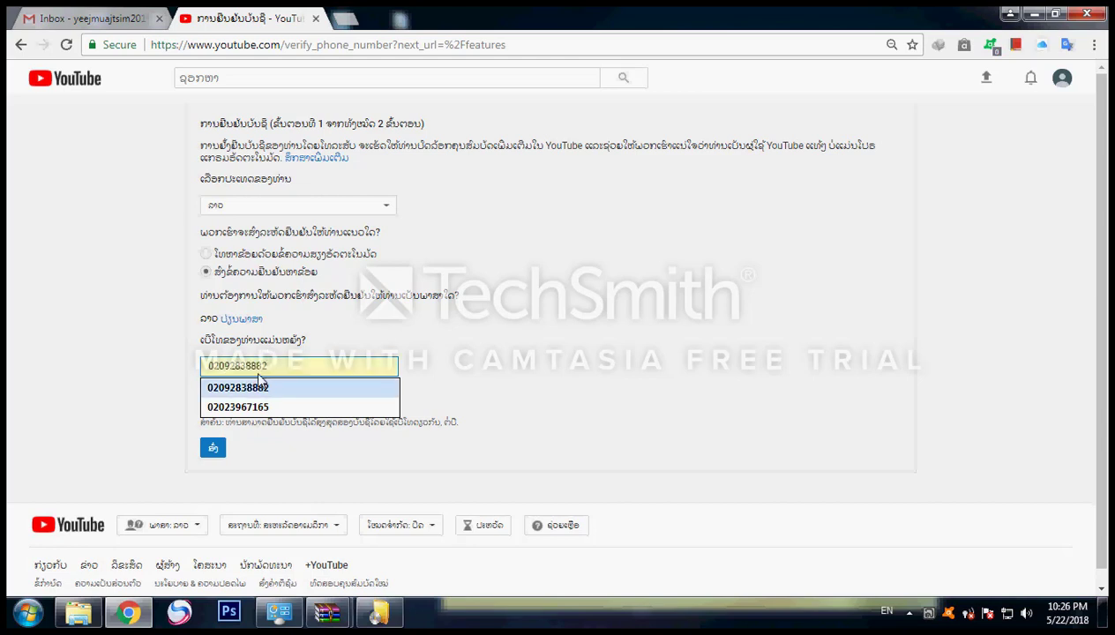
{"action": "left_click", "coordinate": [258, 386]}
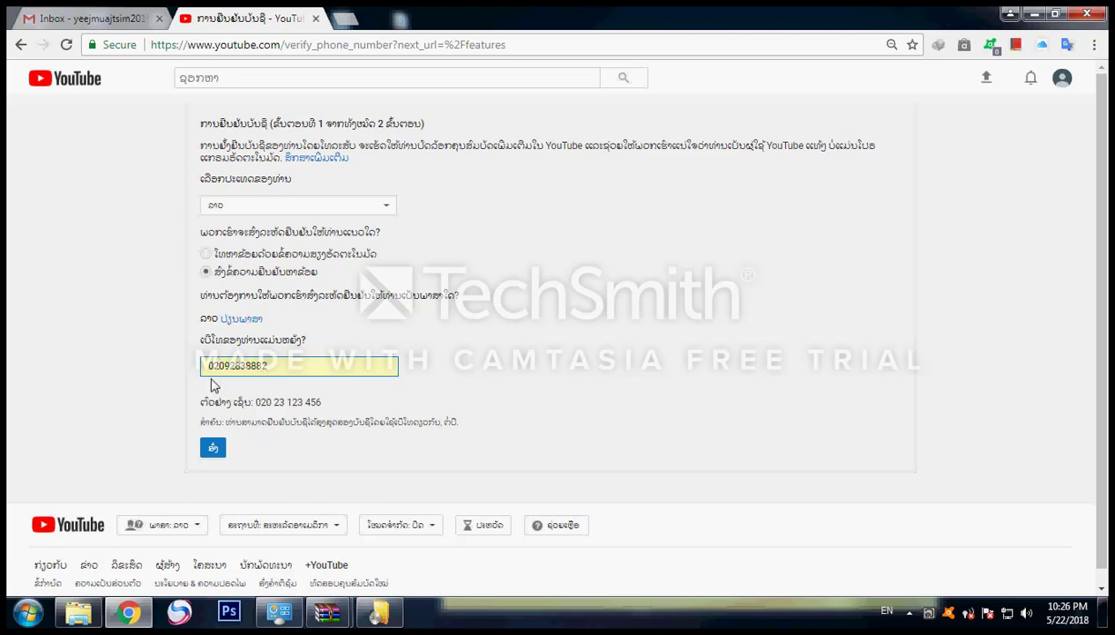
{"action": "left_click", "coordinate": [209, 447]}
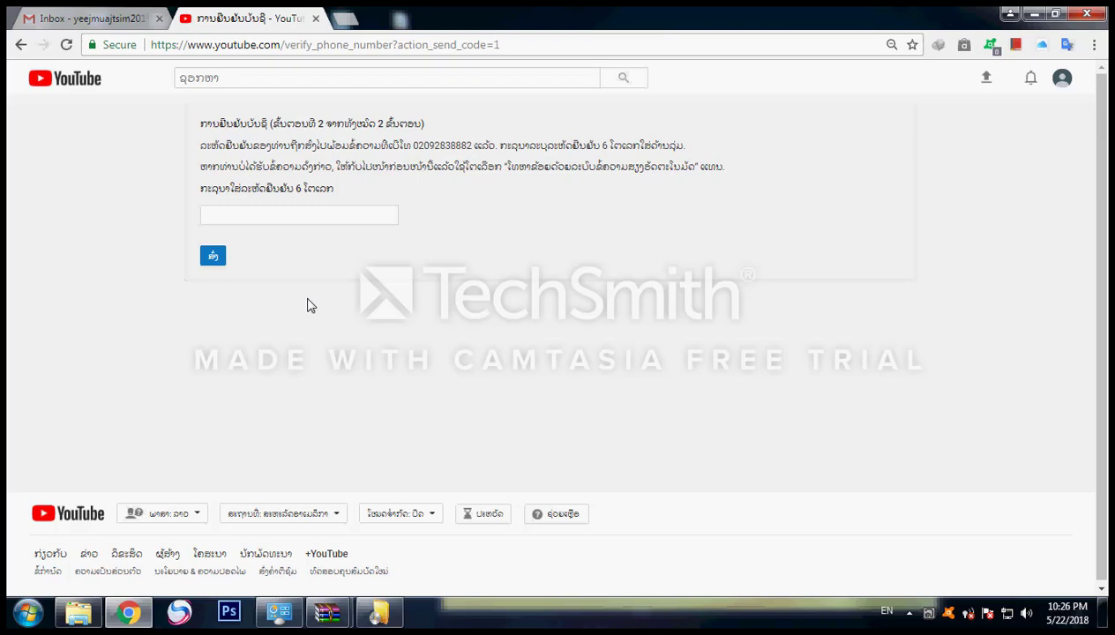
Submit the 6-digit verification code and continue past the success message
{"action": "left_click", "coordinate": [266, 213]}
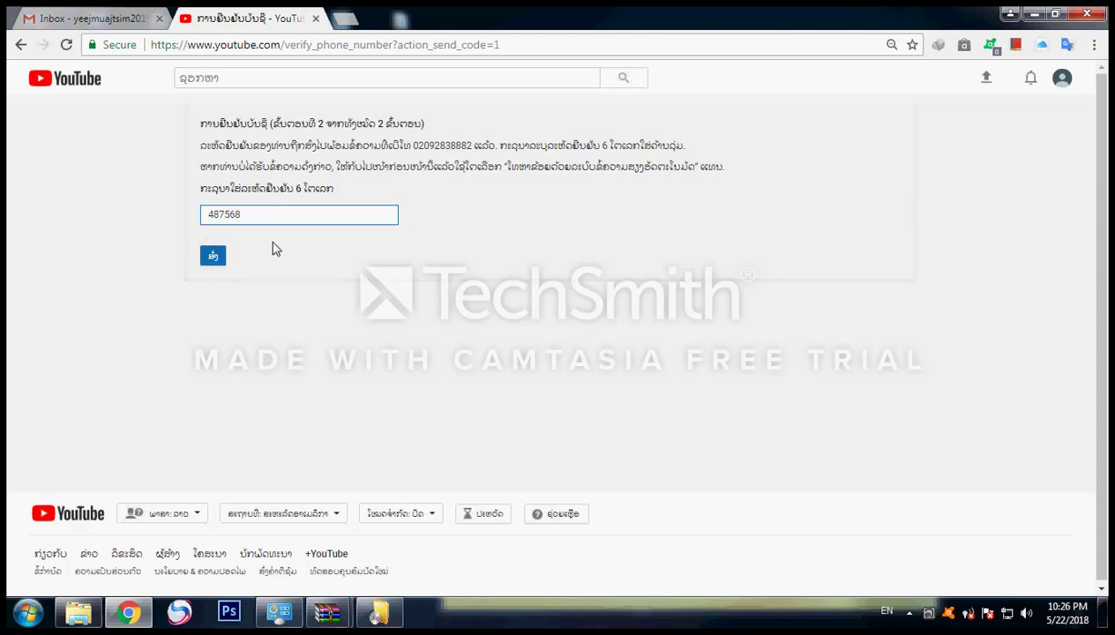
{"action": "left_click", "coordinate": [205, 253]}
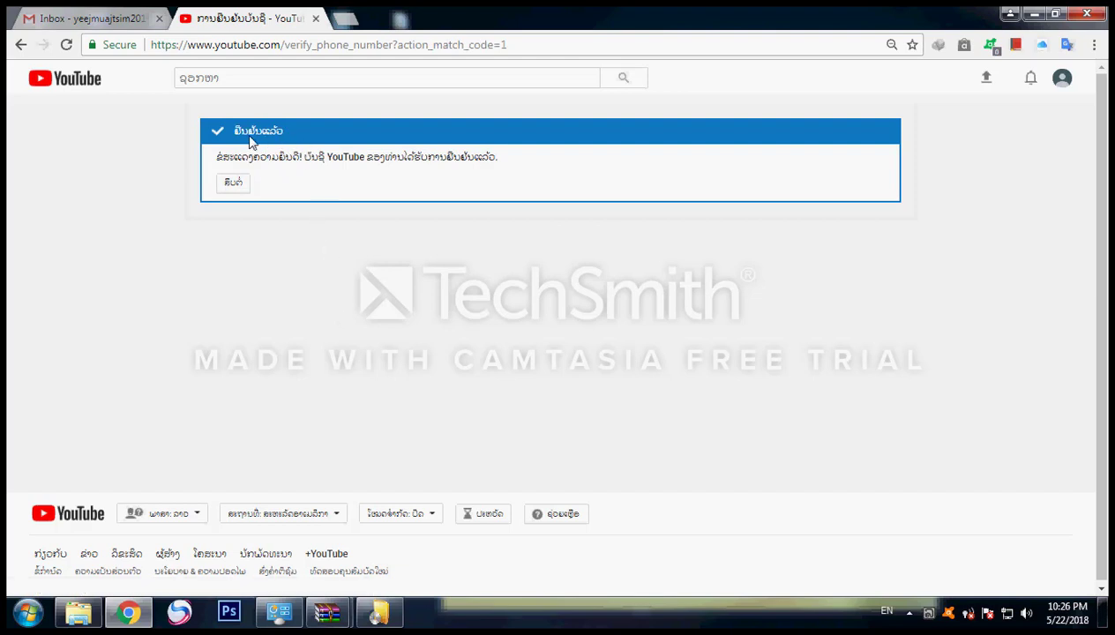
{"action": "left_click", "coordinate": [222, 179]}
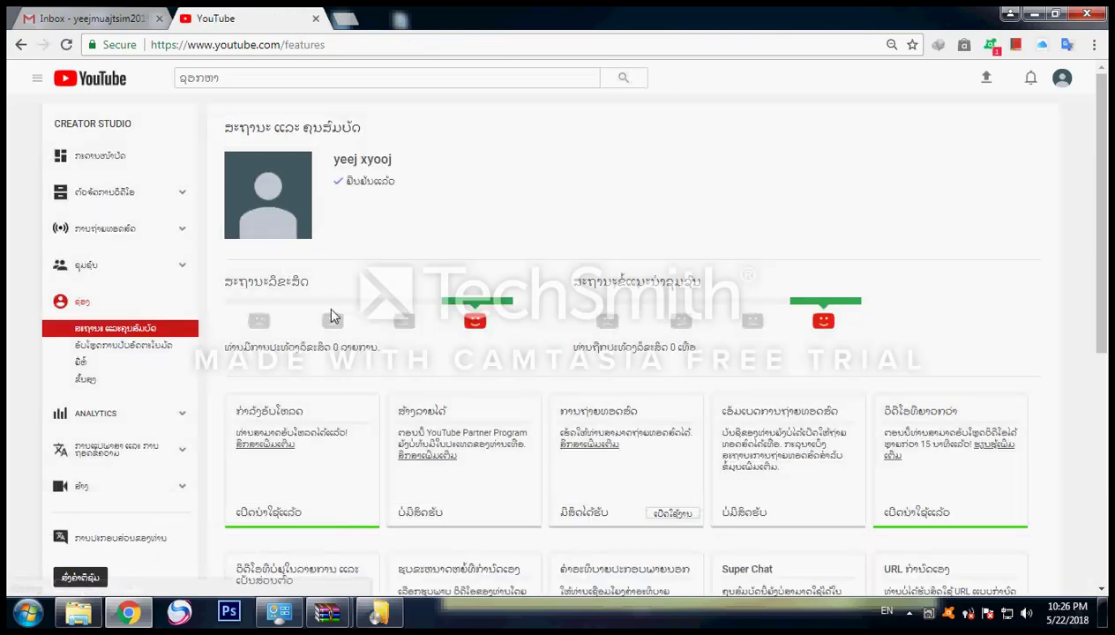
Open Channel > Upload defaults to view default category, license, title, description and tags
{"action": "scroll", "coordinate": [454, 344], "scroll_direction": "down", "scroll_amount": 2}
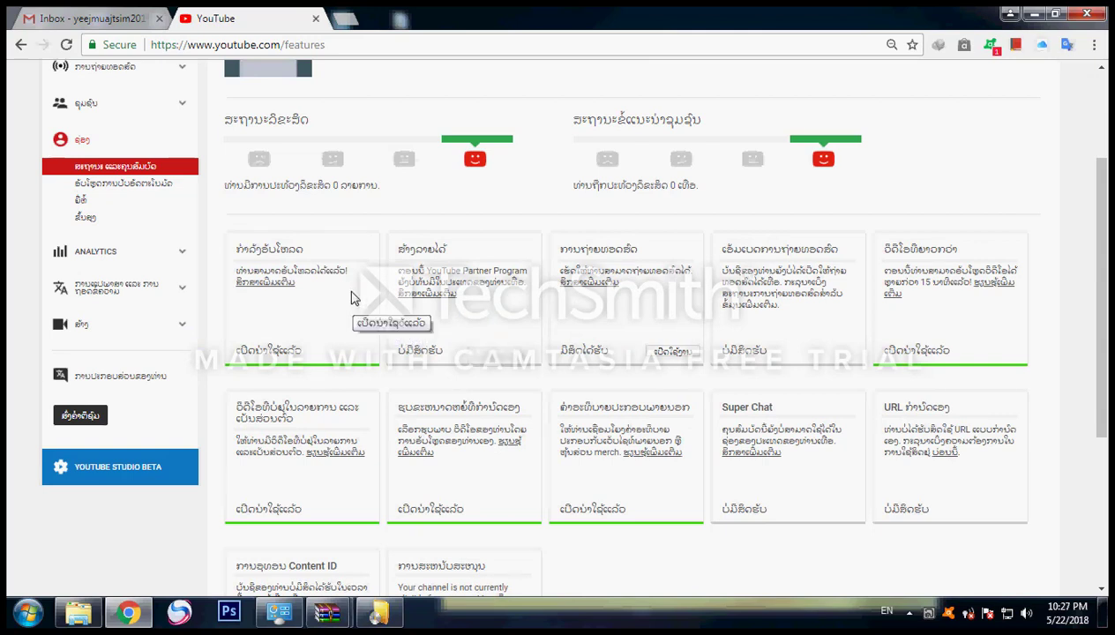
{"action": "left_click", "coordinate": [130, 179]}
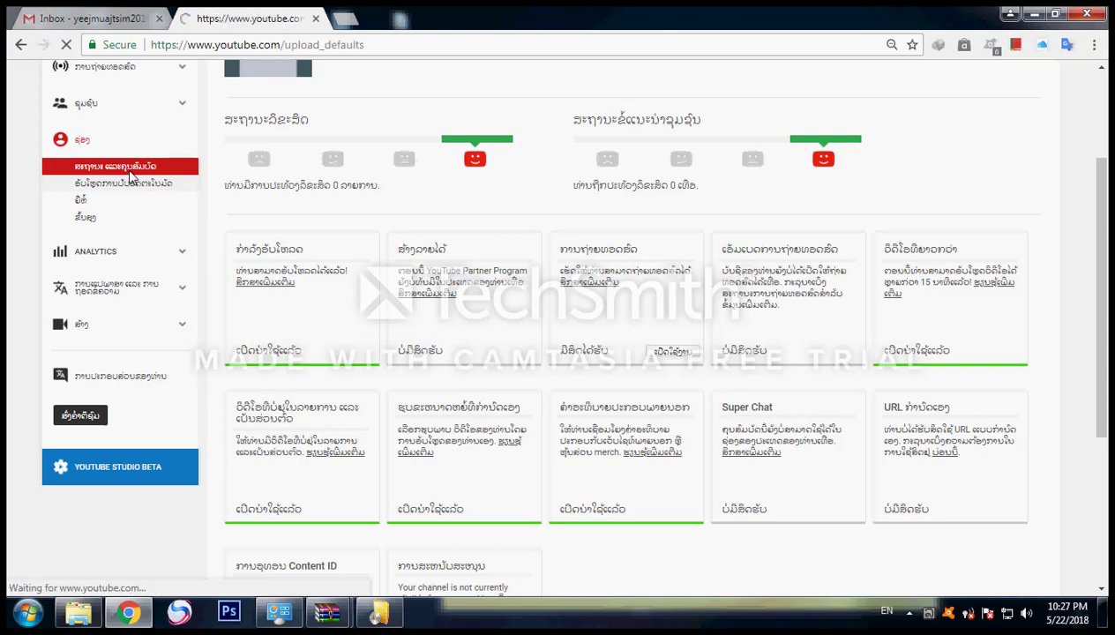
{"action": "scroll", "coordinate": [180, 348], "scroll_direction": "down", "scroll_amount": 3}
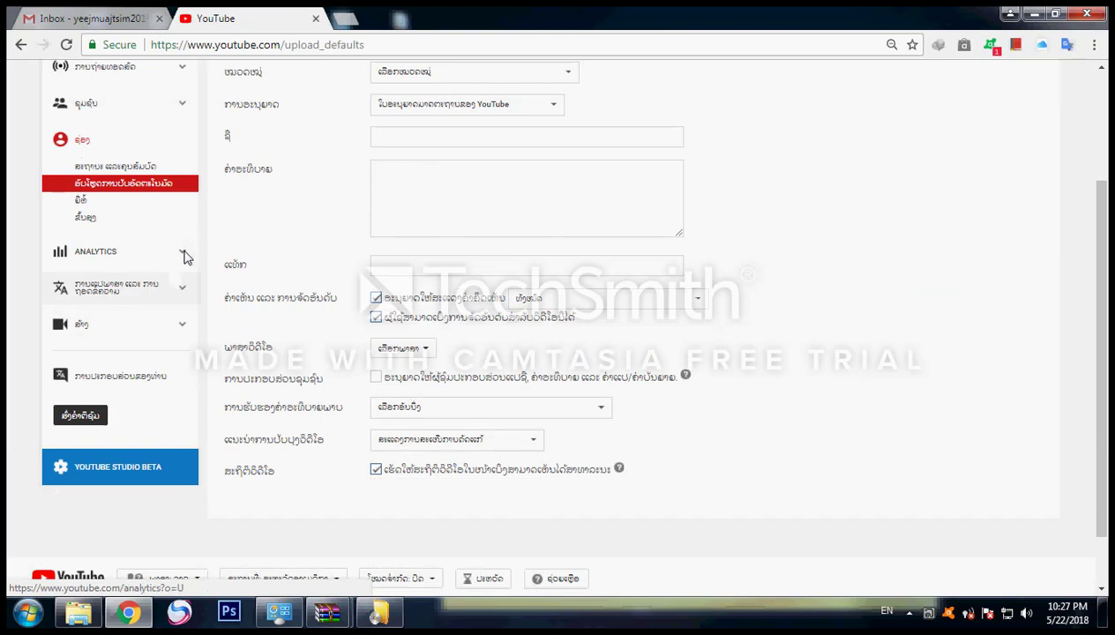
Change the channel country from Laos to Thailand in the advanced channel settings
{"action": "left_click", "coordinate": [76, 212]}
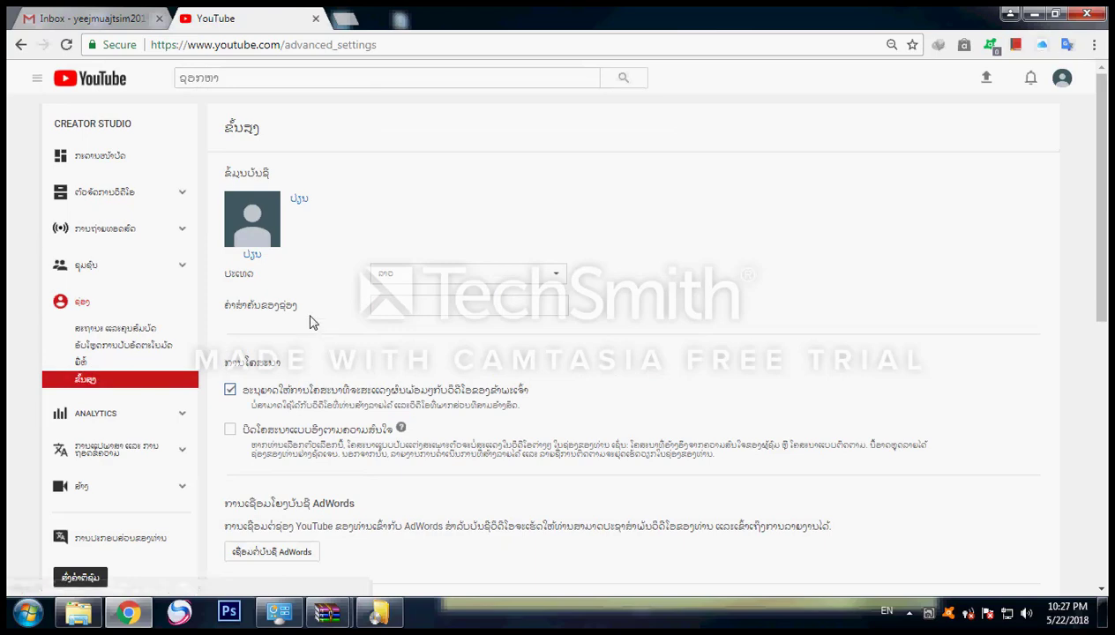
{"action": "scroll", "coordinate": [311, 327], "scroll_direction": "down", "scroll_amount": 7}
{"action": "scroll", "coordinate": [310, 337], "scroll_direction": "up", "scroll_amount": 6}
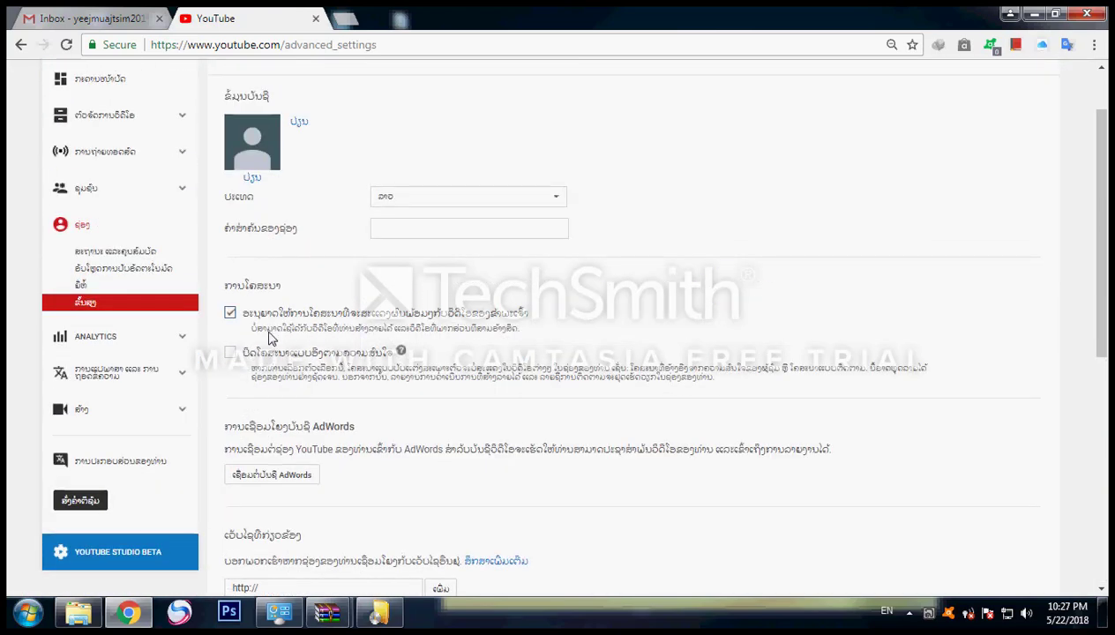
{"action": "left_click", "coordinate": [423, 187]}
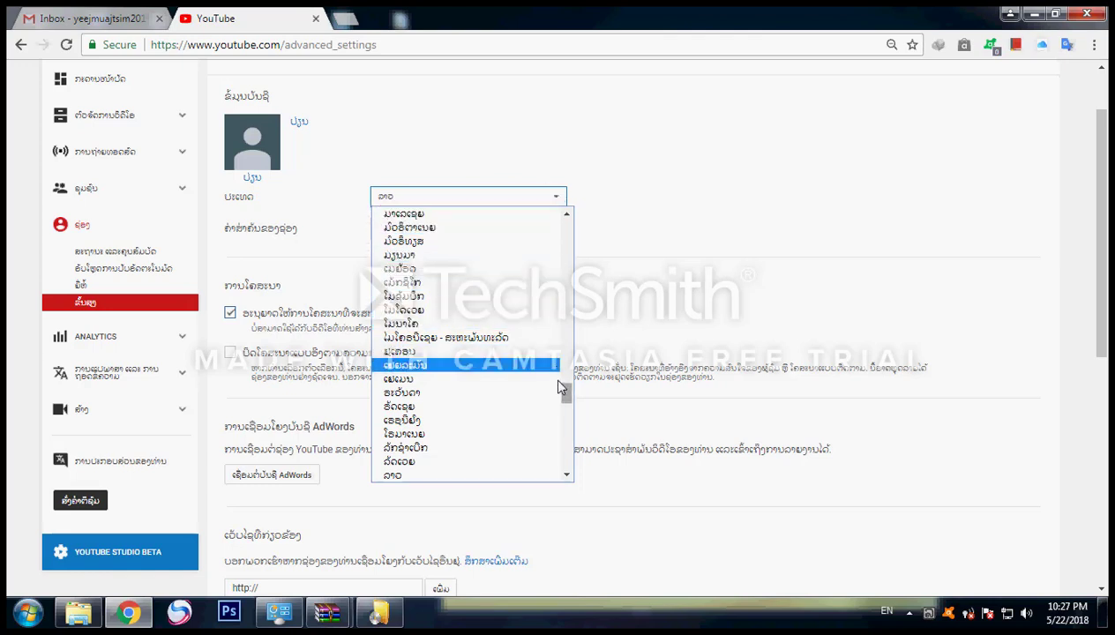
{"action": "scroll", "coordinate": [557, 378], "scroll_direction": "up", "scroll_amount": 5}
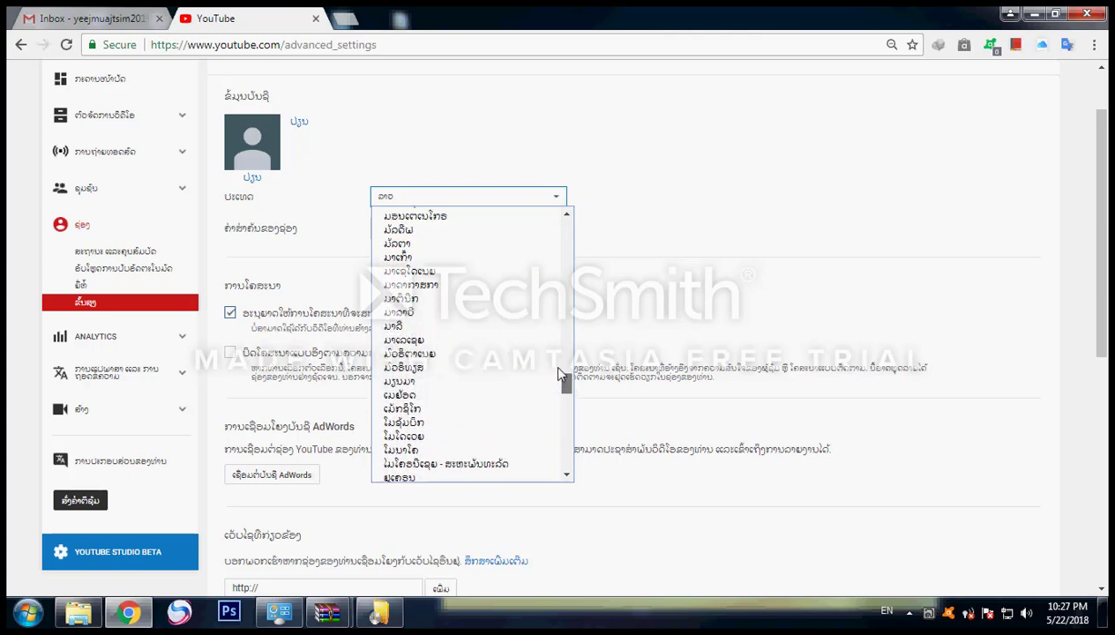
{"action": "scroll", "coordinate": [558, 363], "scroll_direction": "up", "scroll_amount": 5}
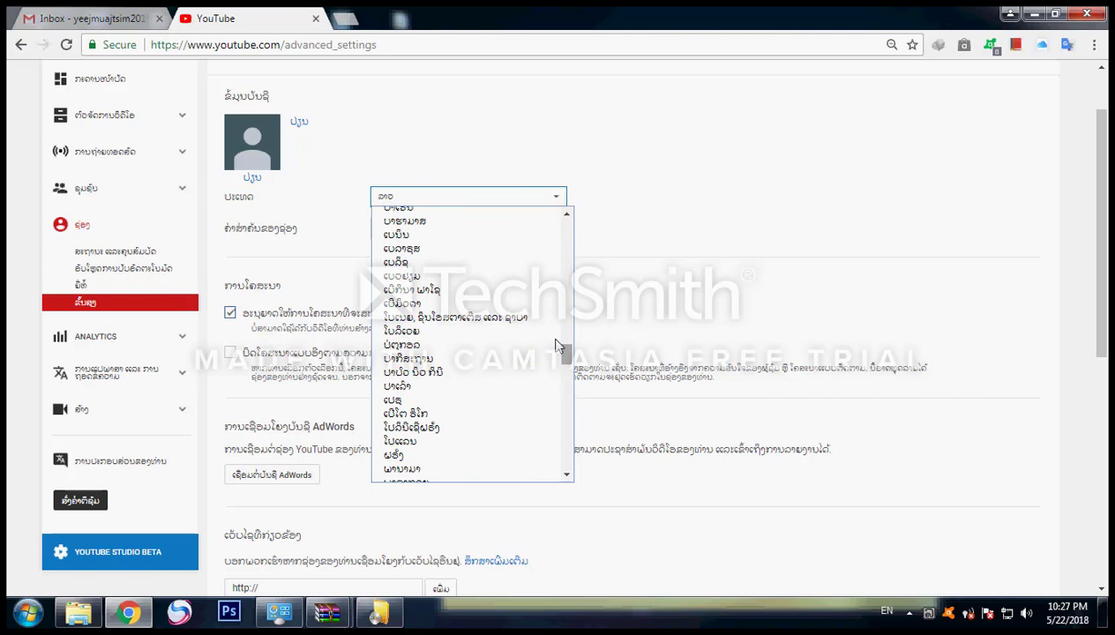
{"action": "scroll", "coordinate": [558, 346], "scroll_direction": "up", "scroll_amount": 5}
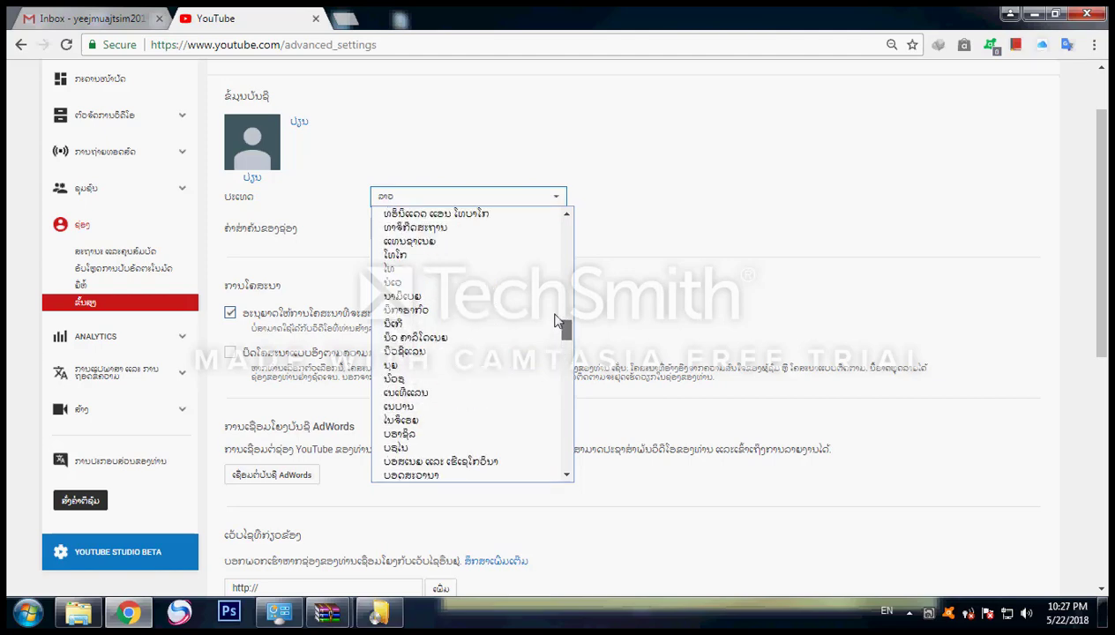
{"action": "left_click_drag", "start_coordinate": [555, 315], "coordinate": [555, 415]}
{"action": "left_click_drag", "start_coordinate": [555, 411], "coordinate": [567, 309]}
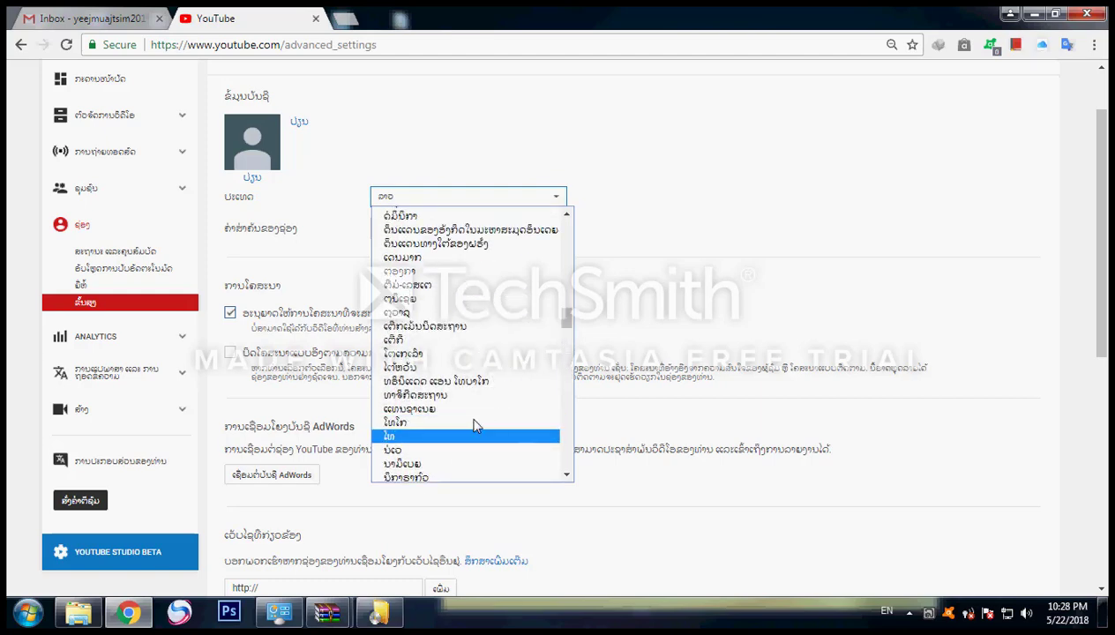
{"action": "left_click", "coordinate": [477, 431]}
Save the updated advanced channel settings
{"action": "scroll", "coordinate": [327, 356], "scroll_direction": "down", "scroll_amount": 4}
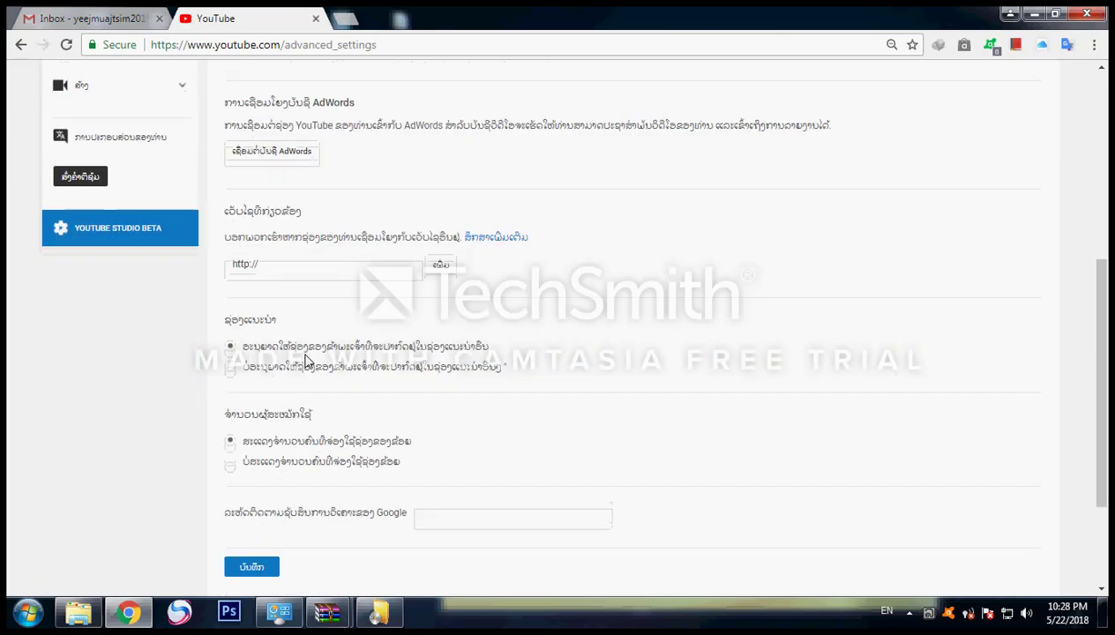
{"action": "scroll", "coordinate": [324, 317], "scroll_direction": "up", "scroll_amount": 2}
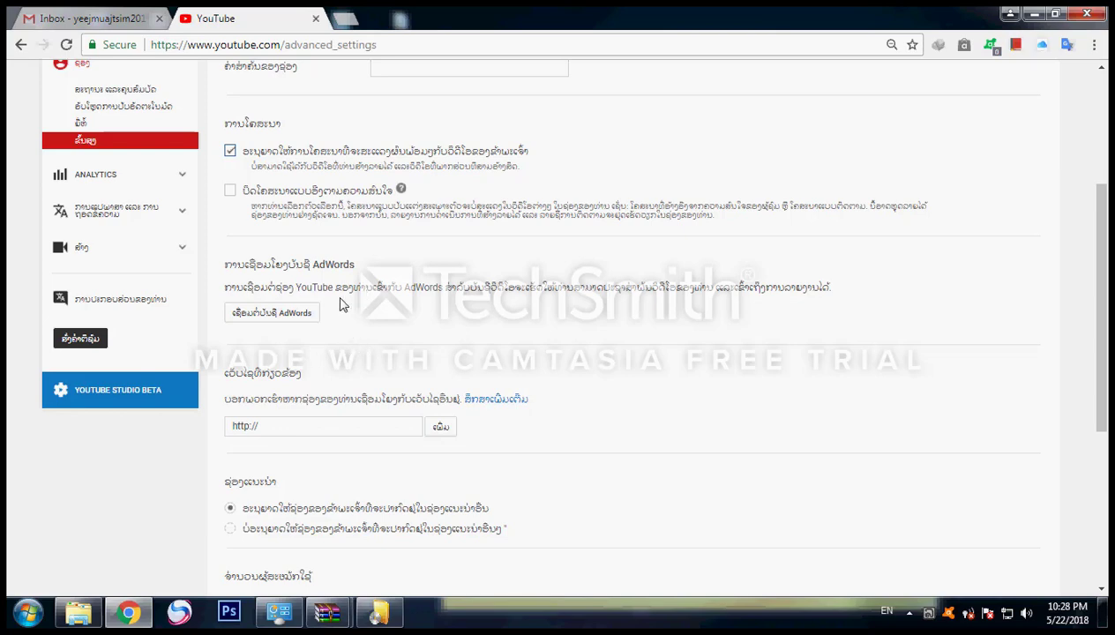
{"action": "scroll", "coordinate": [342, 305], "scroll_direction": "down", "scroll_amount": 2}
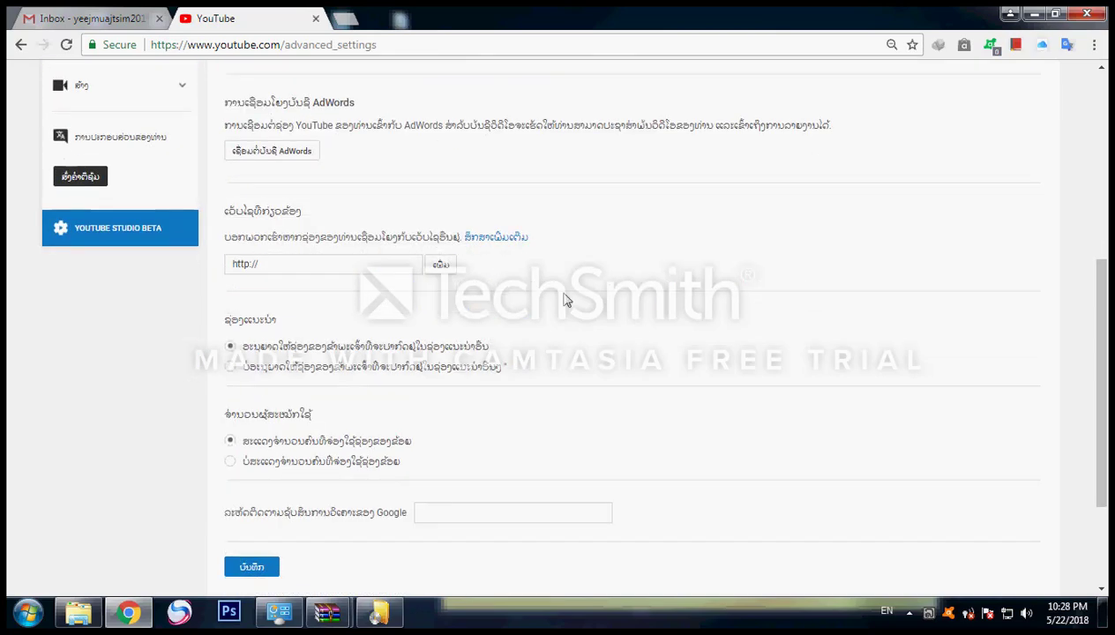
{"action": "scroll", "coordinate": [385, 368], "scroll_direction": "down", "scroll_amount": 2}
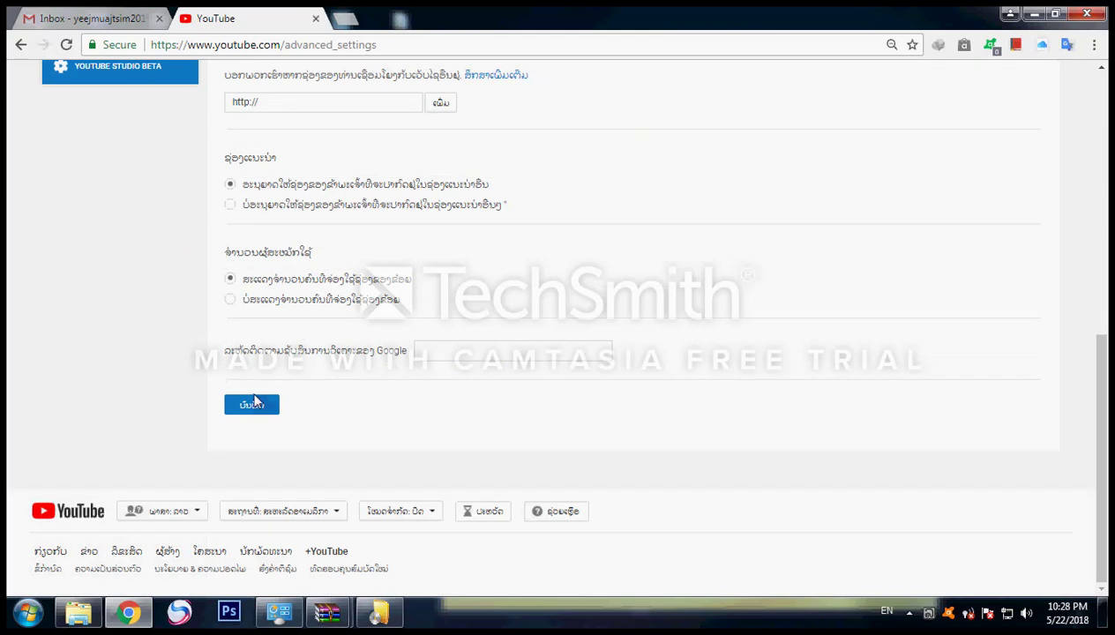
{"action": "left_click", "coordinate": [238, 399]}
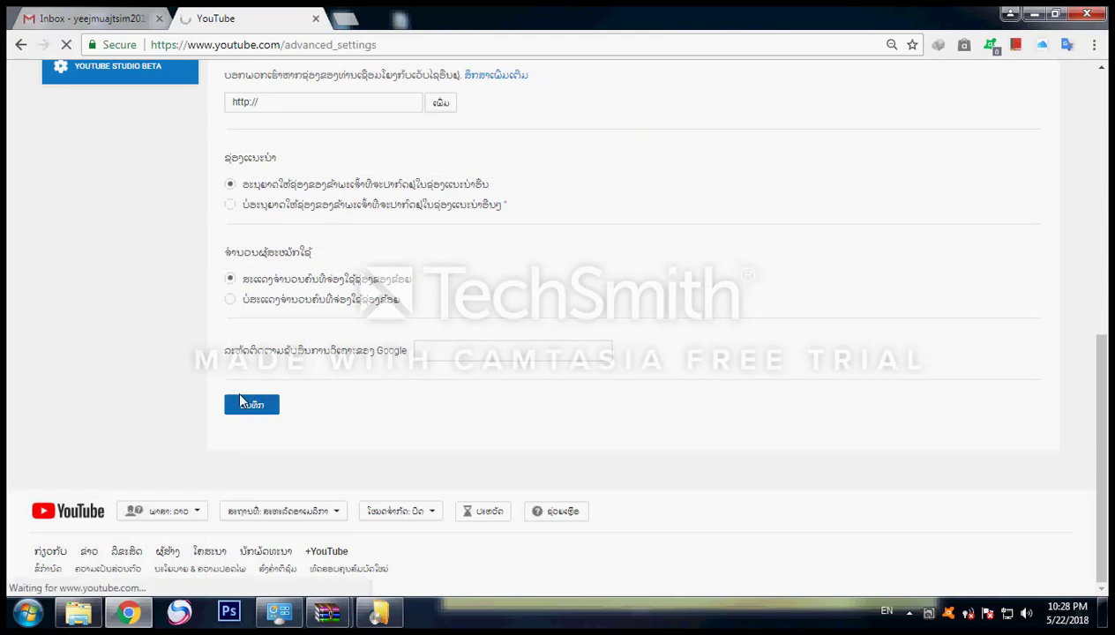
{"action": "scroll", "coordinate": [293, 393], "scroll_direction": "down", "scroll_amount": 4}
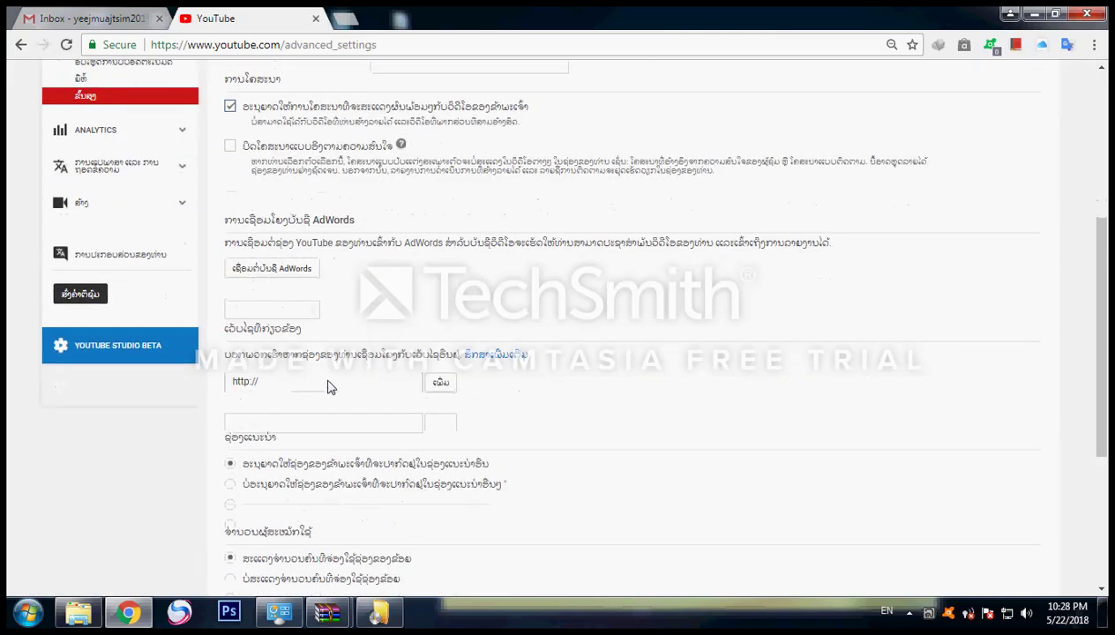
{"action": "scroll", "coordinate": [331, 383], "scroll_direction": "down", "scroll_amount": 3}
{"action": "scroll", "coordinate": [339, 379], "scroll_direction": "up", "scroll_amount": 7}
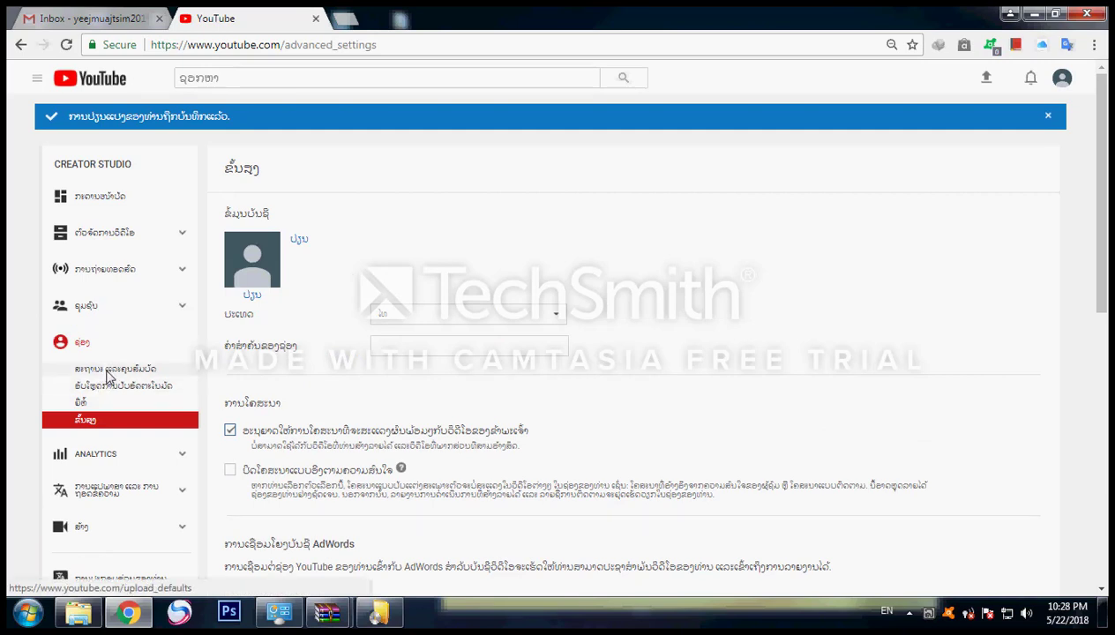
Go to Status and features and choose Enable on the Monetization card
{"action": "left_click", "coordinate": [110, 376]}
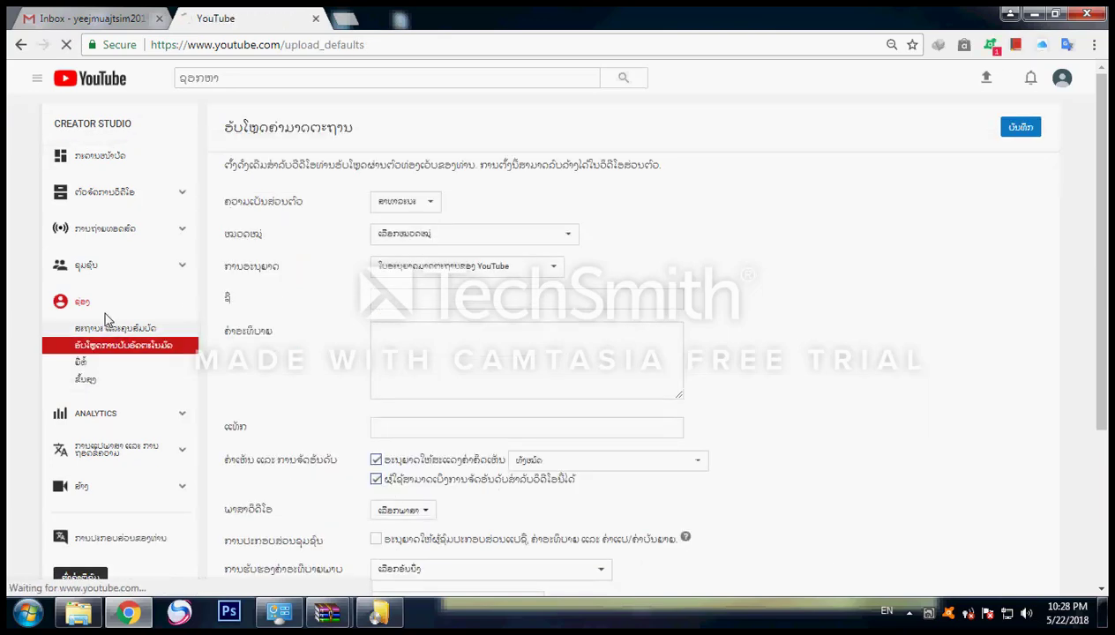
{"action": "left_click", "coordinate": [105, 323]}
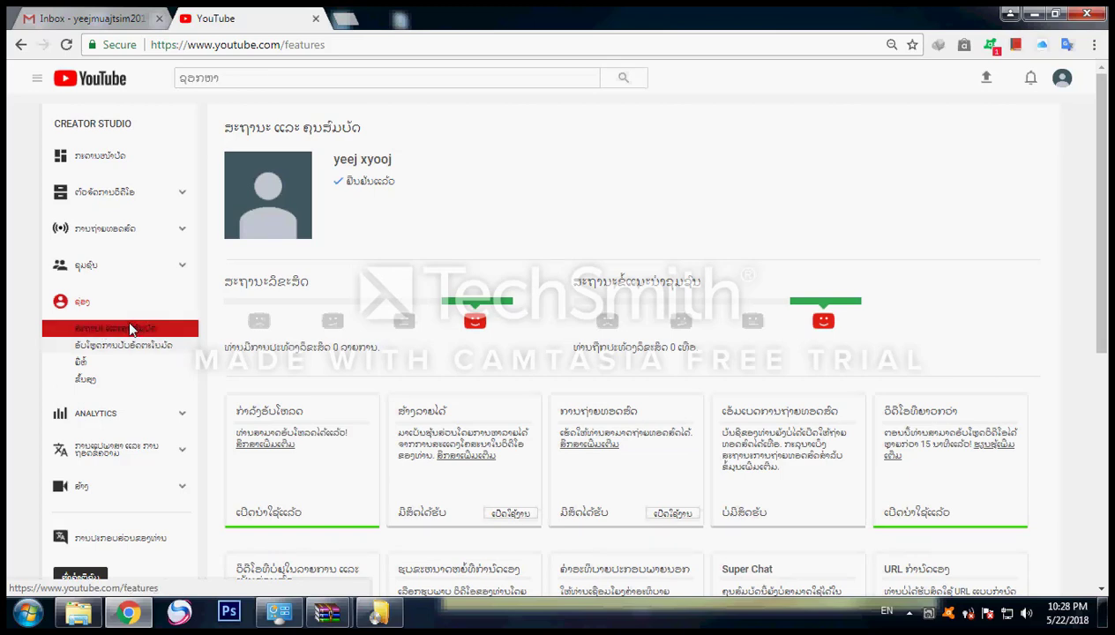
{"action": "scroll", "coordinate": [362, 388], "scroll_direction": "down", "scroll_amount": 2}
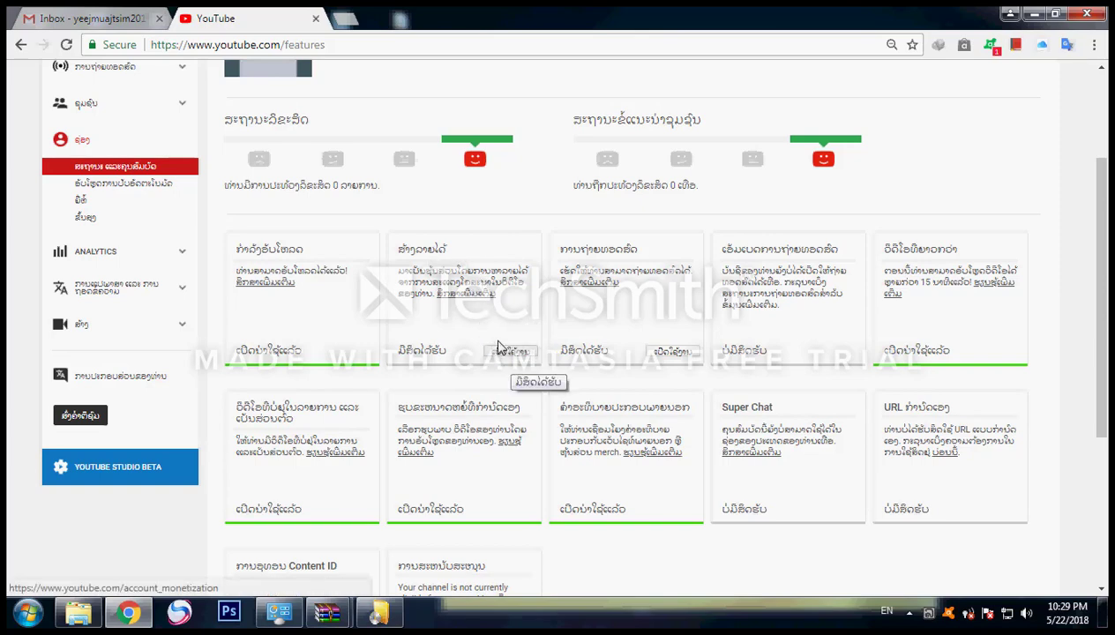
{"action": "left_click", "coordinate": [499, 346]}
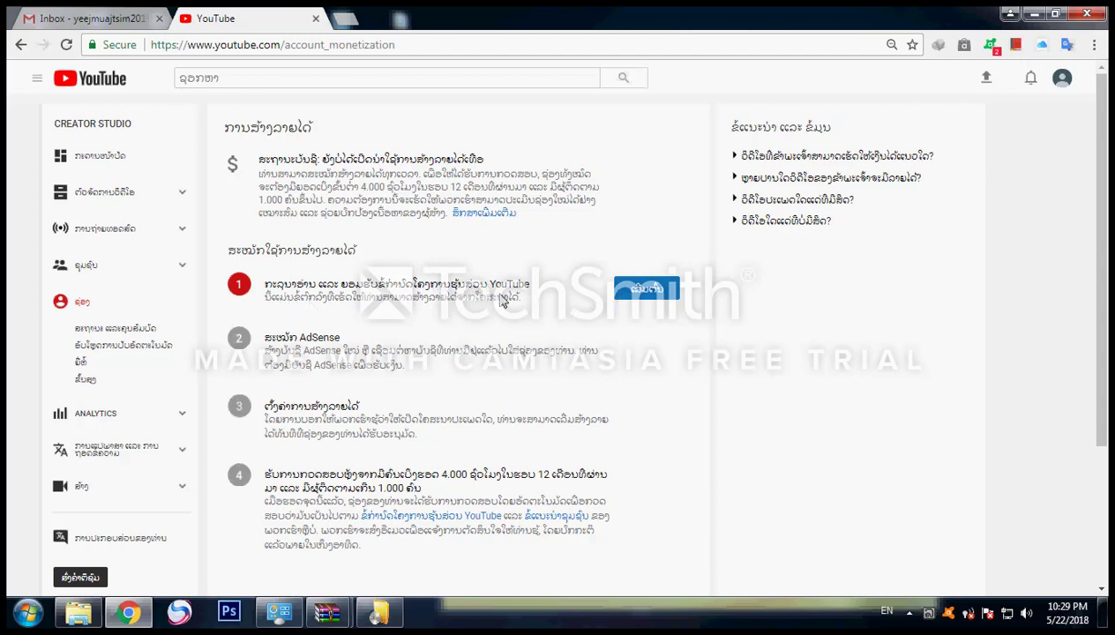
Tick all three Partner Program agreement boxes and accept the terms
{"action": "left_click", "coordinate": [636, 285]}
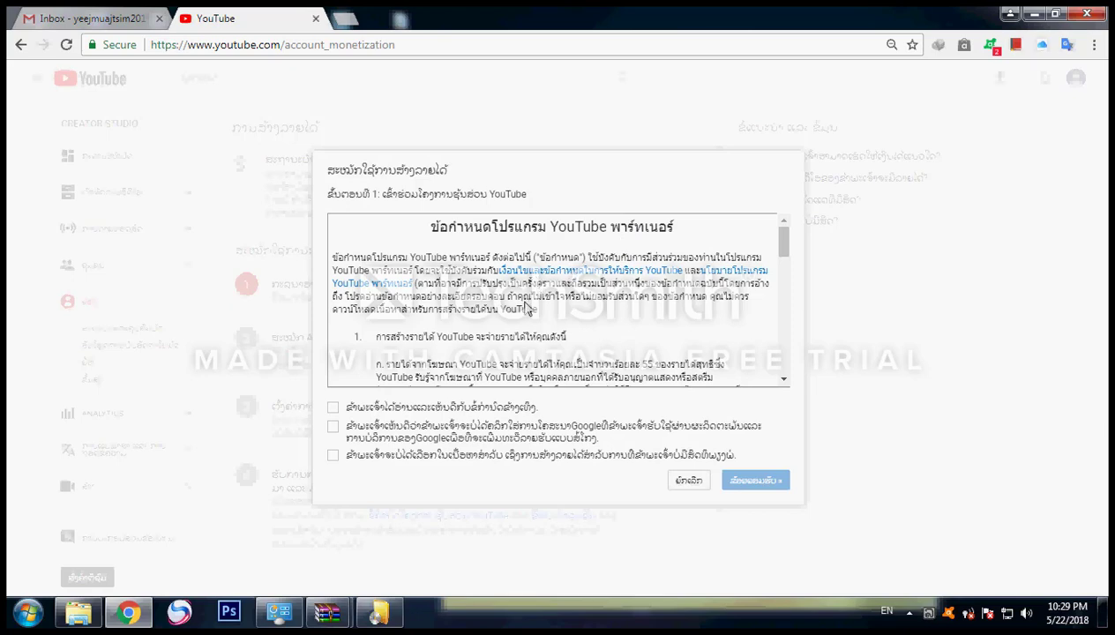
{"action": "scroll", "coordinate": [546, 308], "scroll_direction": "down", "scroll_amount": 3}
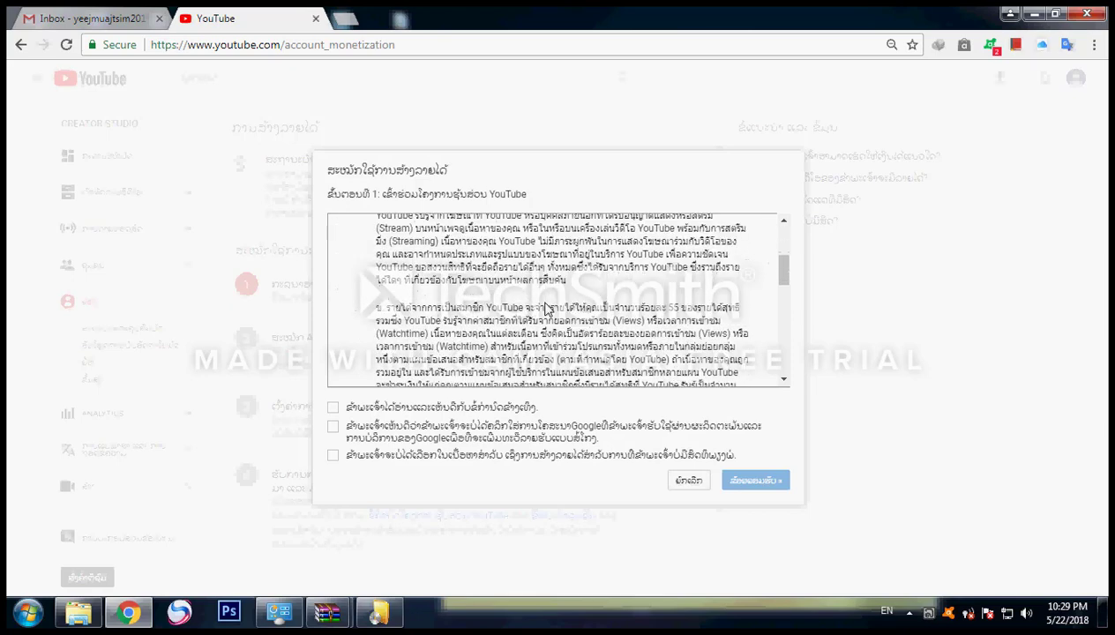
{"action": "scroll", "coordinate": [549, 315], "scroll_direction": "down", "scroll_amount": 4}
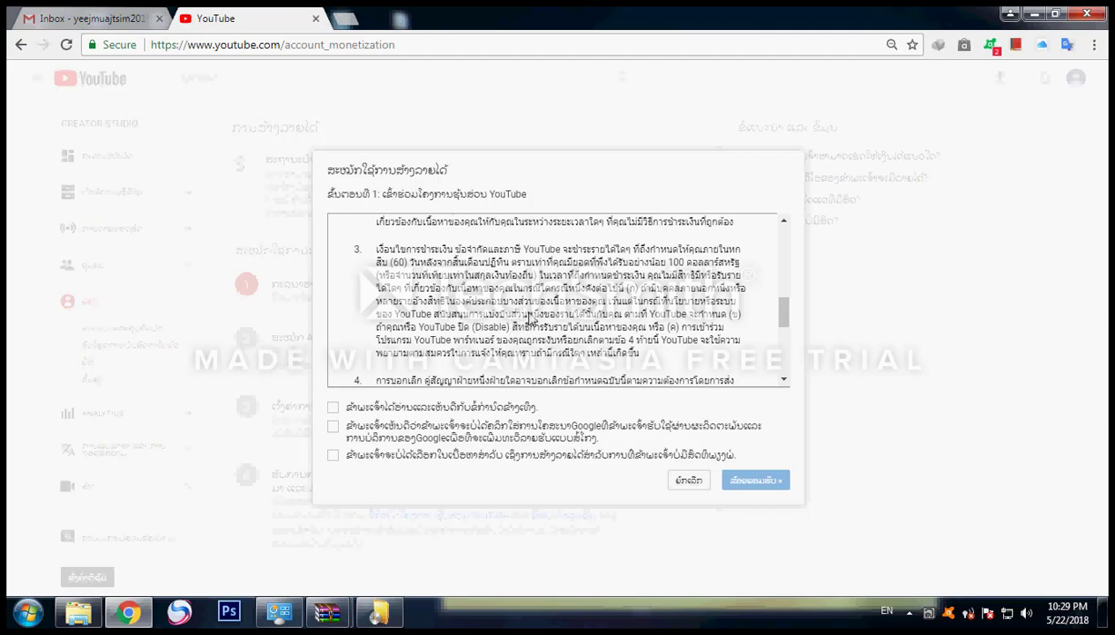
{"action": "scroll", "coordinate": [543, 313], "scroll_direction": "down", "scroll_amount": 5}
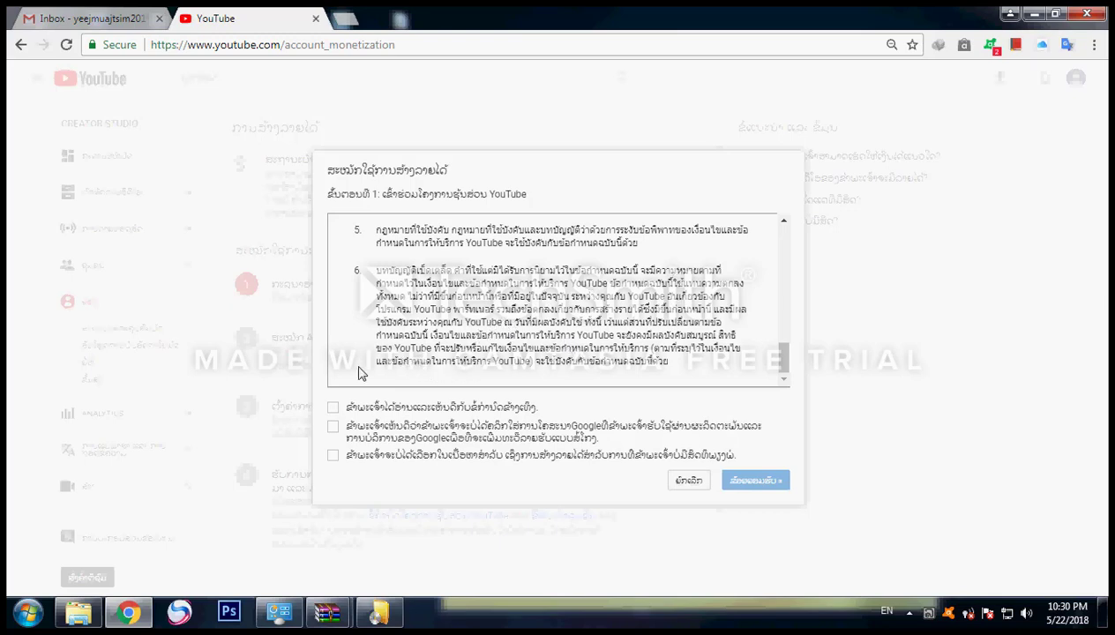
{"action": "left_click", "coordinate": [333, 407]}
{"action": "left_click", "coordinate": [332, 426]}
{"action": "left_click", "coordinate": [332, 453]}
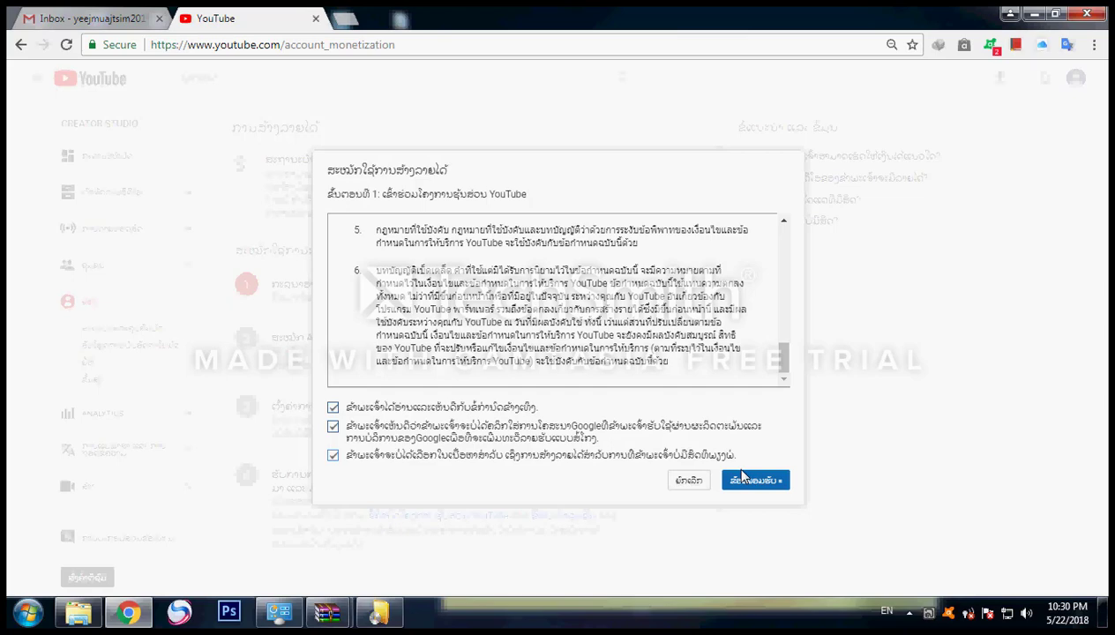
{"action": "left_click", "coordinate": [741, 472]}
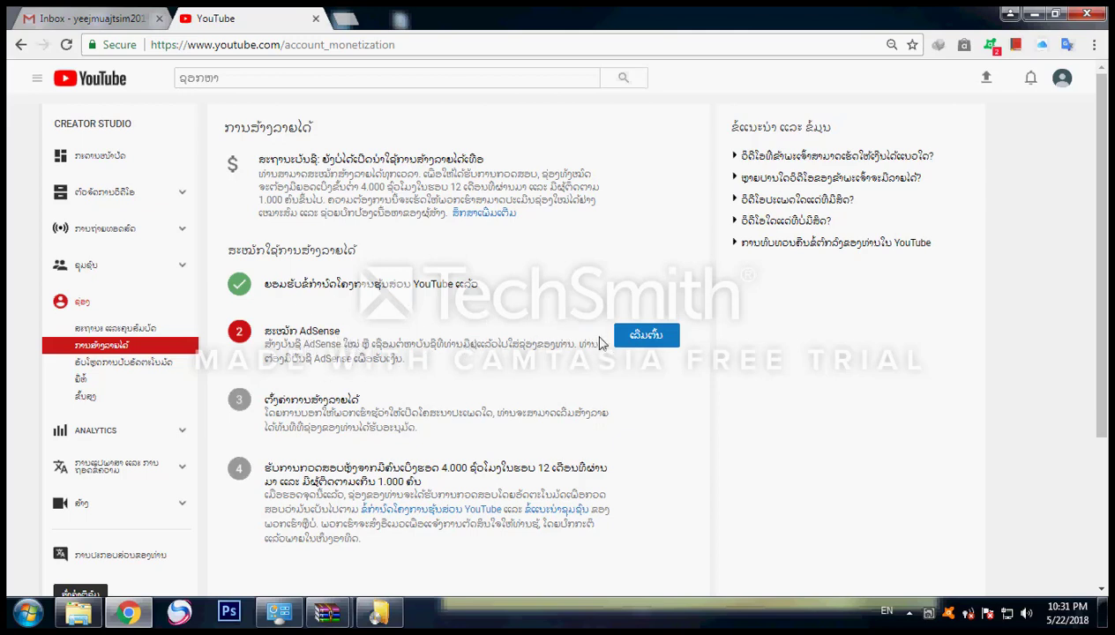
Start the AdSense sign-up and continue to the AdSense account chooser
{"action": "left_click", "coordinate": [643, 335]}
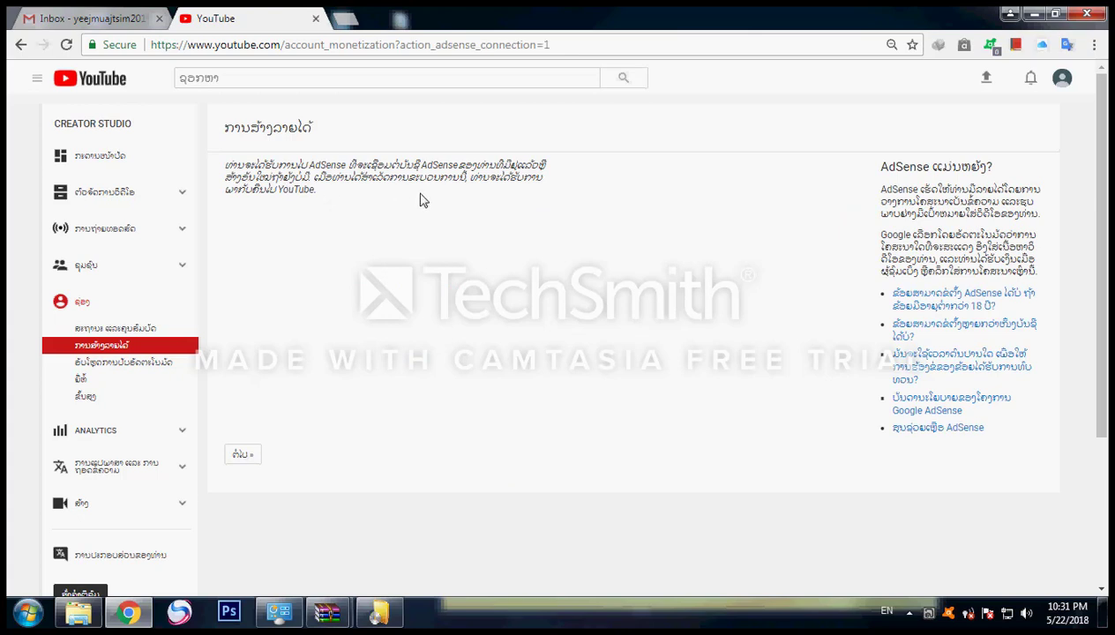
{"action": "left_click", "coordinate": [236, 451]}
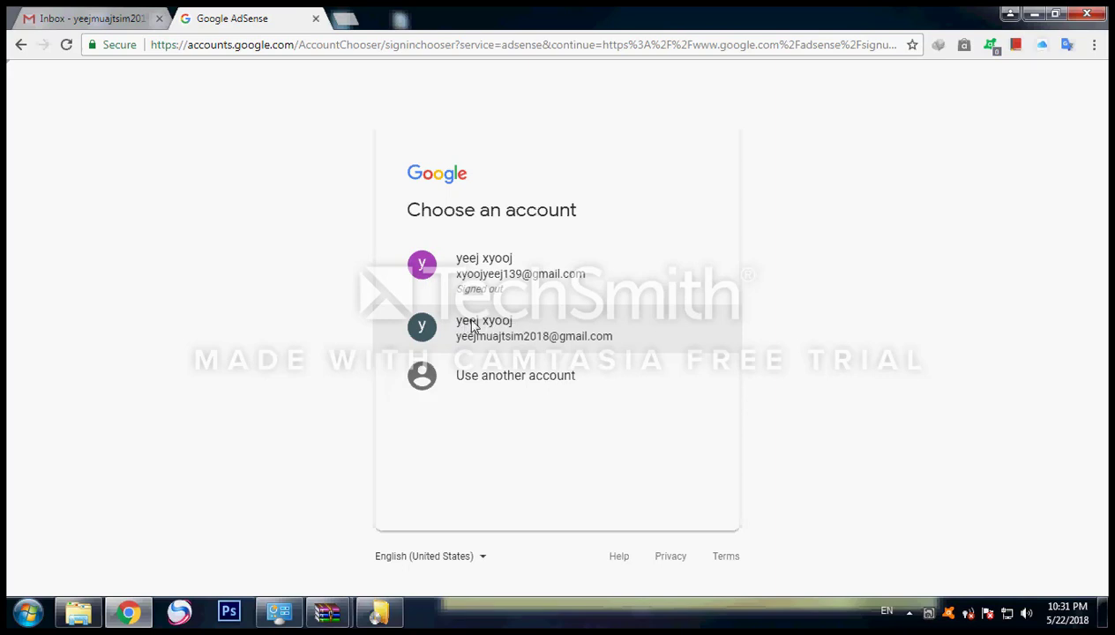
Sign in to AdSense with the second listed Google account
{"action": "left_click", "coordinate": [474, 324]}
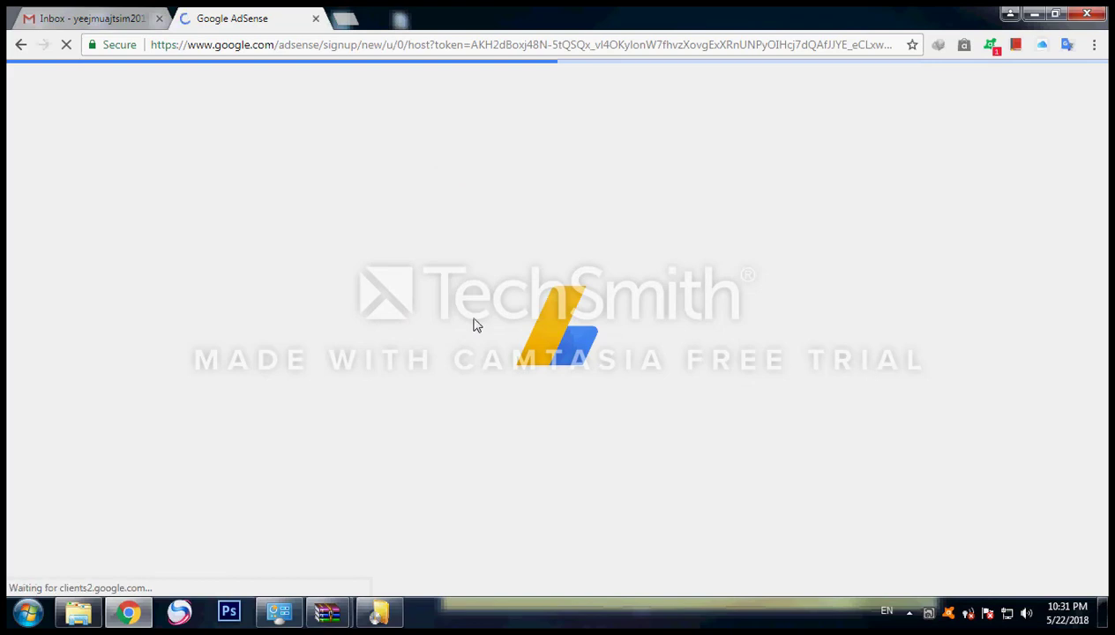
{"action": "scroll", "coordinate": [494, 319], "scroll_direction": "down", "scroll_amount": 5}
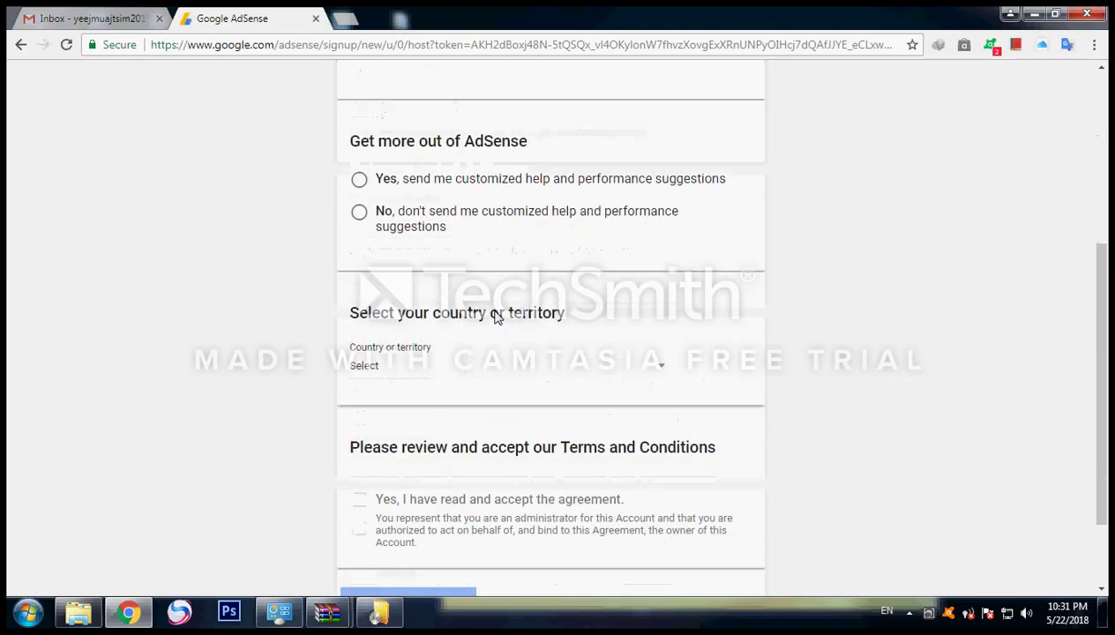
{"action": "scroll", "coordinate": [495, 317], "scroll_direction": "up", "scroll_amount": 2}
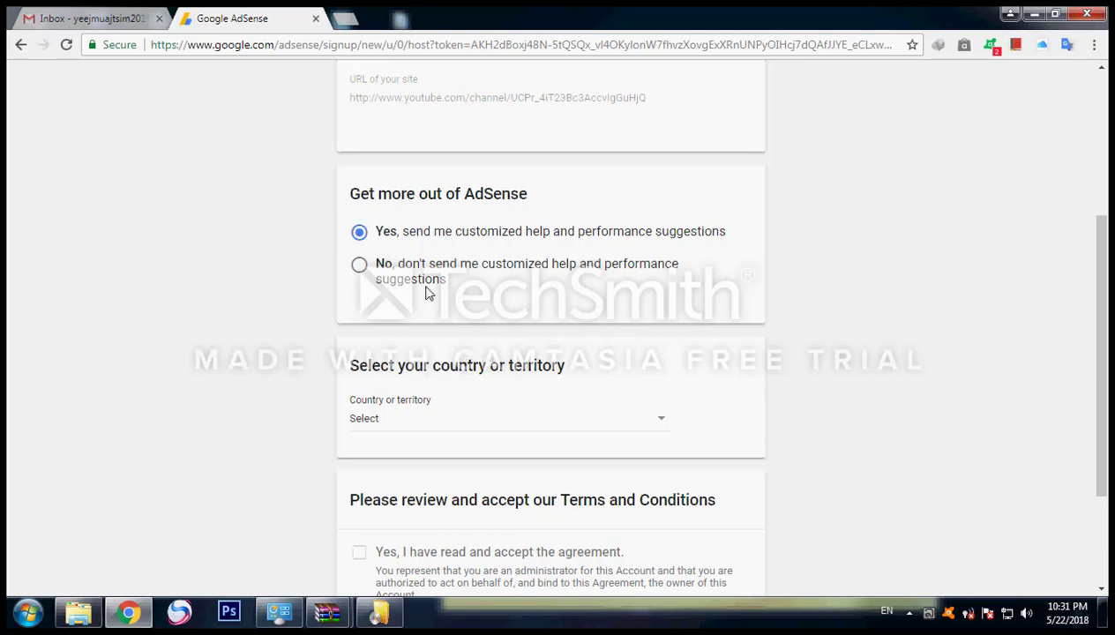
{"action": "scroll", "coordinate": [427, 293], "scroll_direction": "down", "scroll_amount": 2}
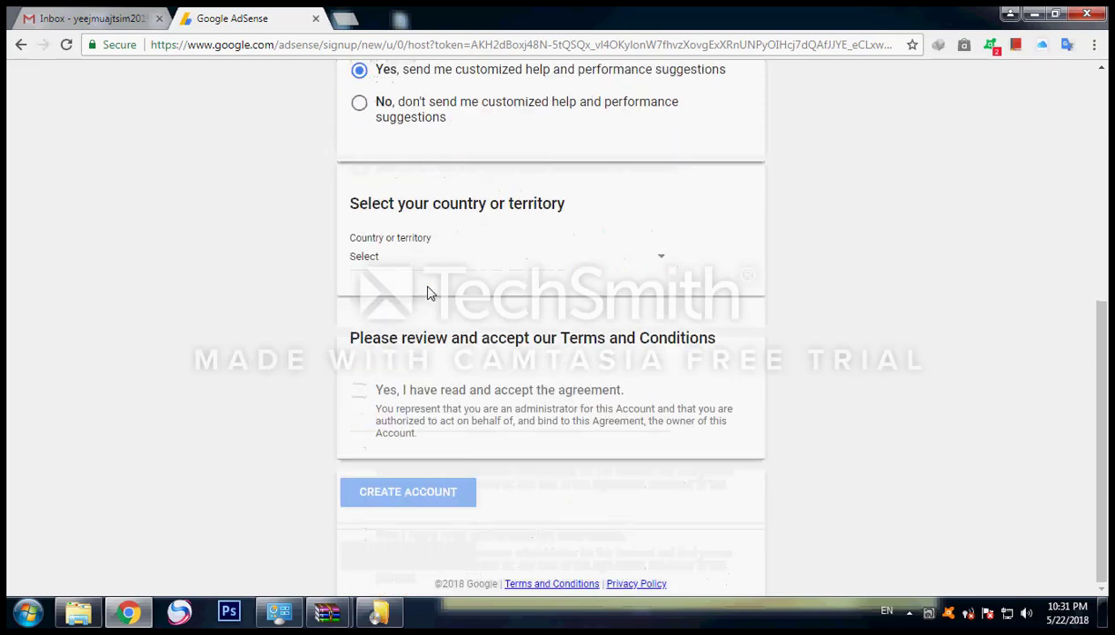
Choose Laos as the country, accept the terms, and create the AdSense account
{"action": "left_click", "coordinate": [642, 248]}
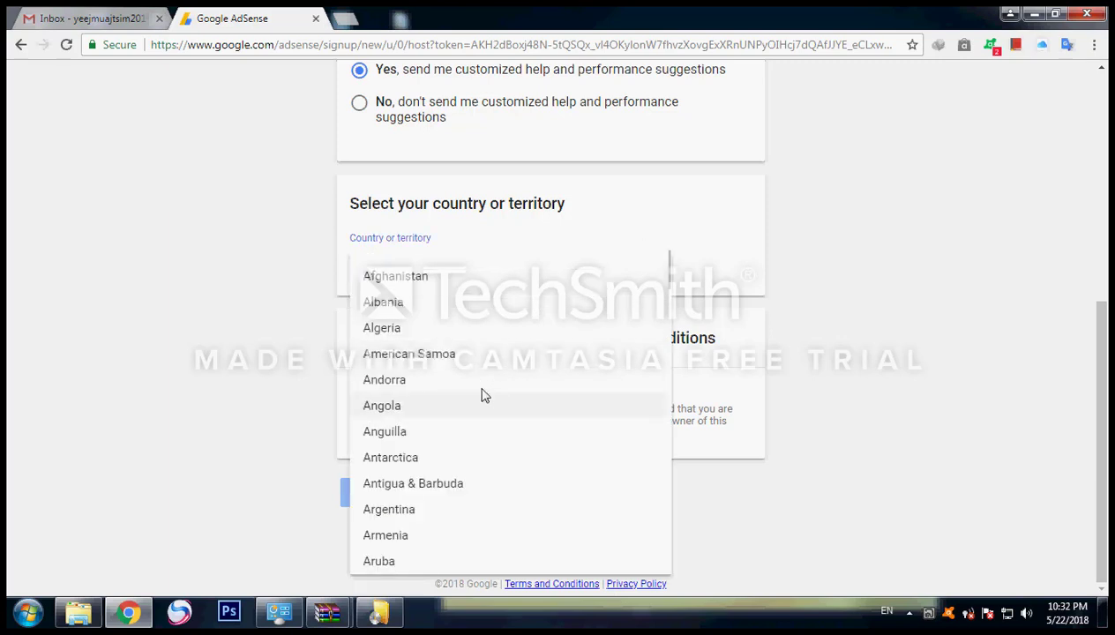
{"action": "scroll", "coordinate": [484, 396], "scroll_direction": "down", "scroll_amount": 8}
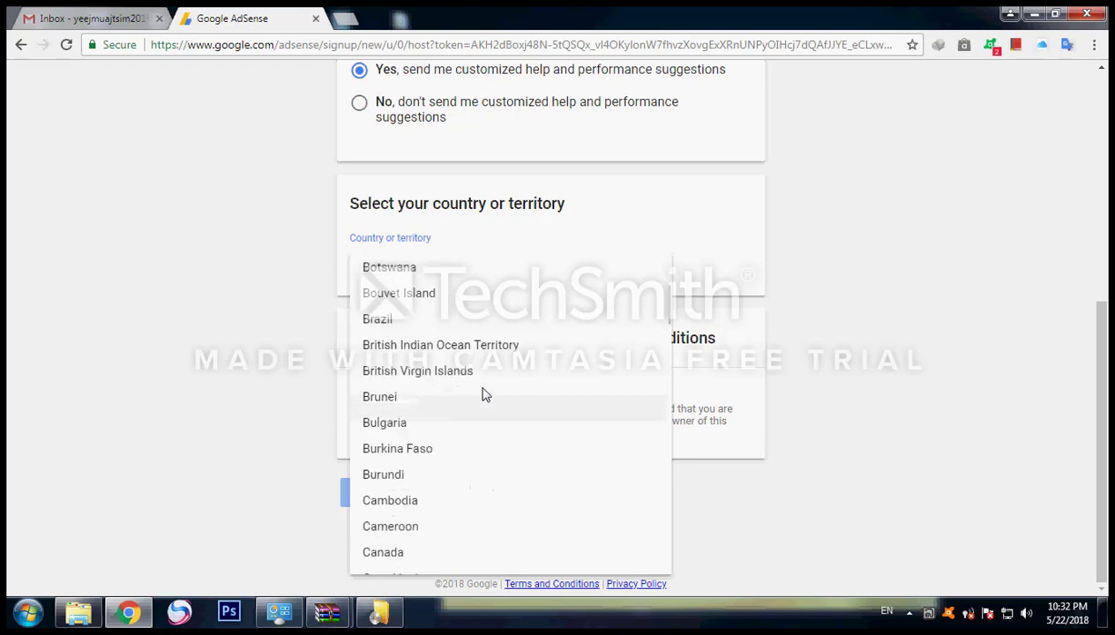
{"action": "scroll", "coordinate": [484, 396], "scroll_direction": "down", "scroll_amount": 11}
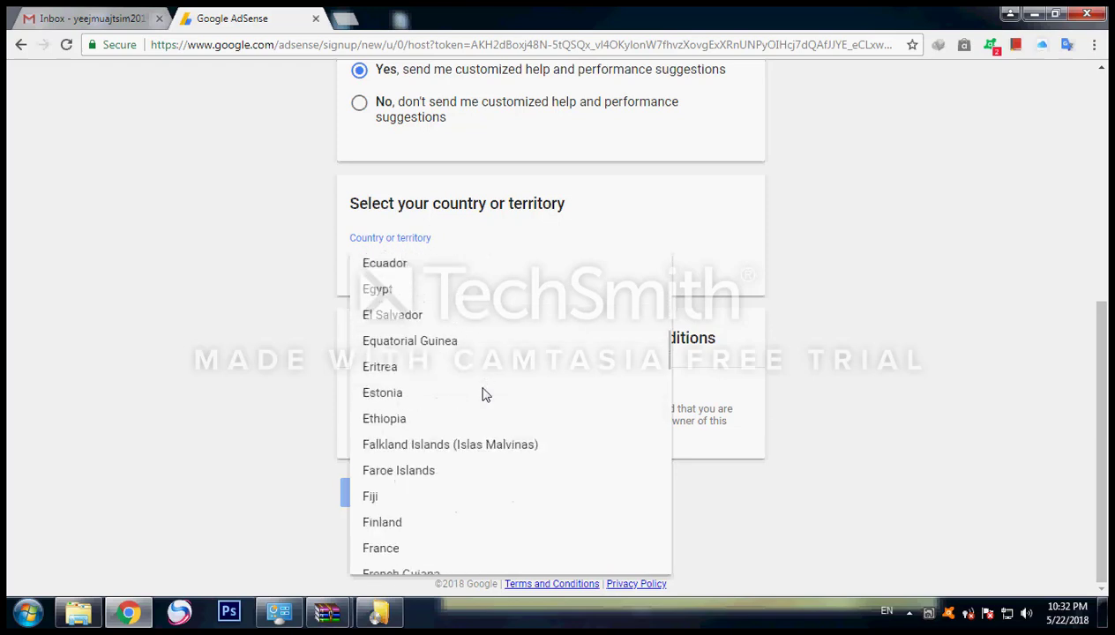
{"action": "scroll", "coordinate": [484, 396], "scroll_direction": "down", "scroll_amount": 10}
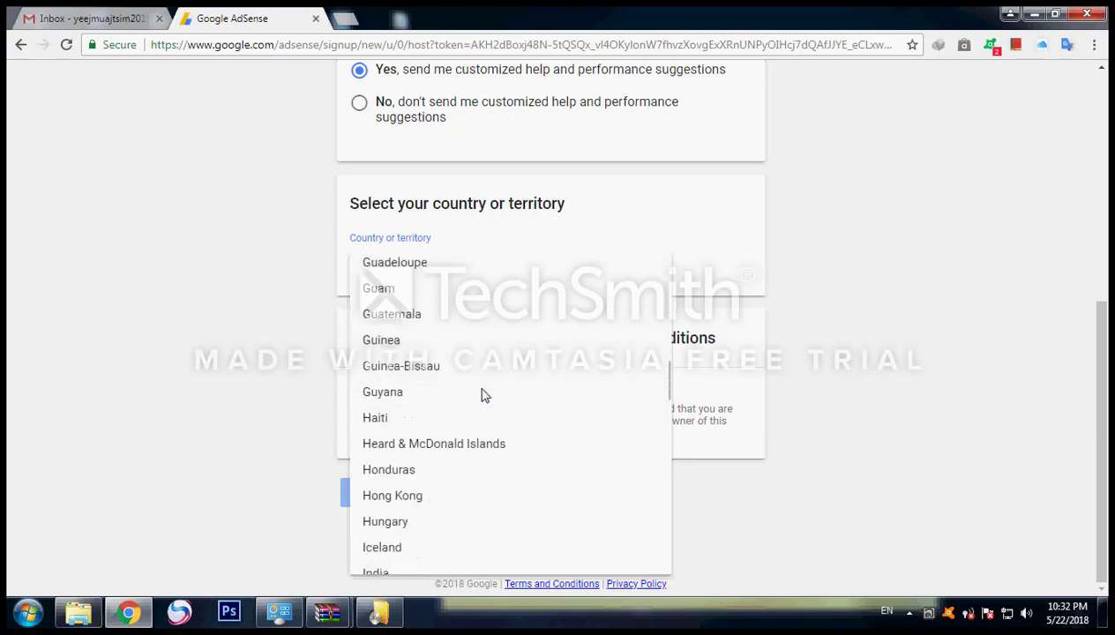
{"action": "scroll", "coordinate": [483, 396], "scroll_direction": "down", "scroll_amount": 10}
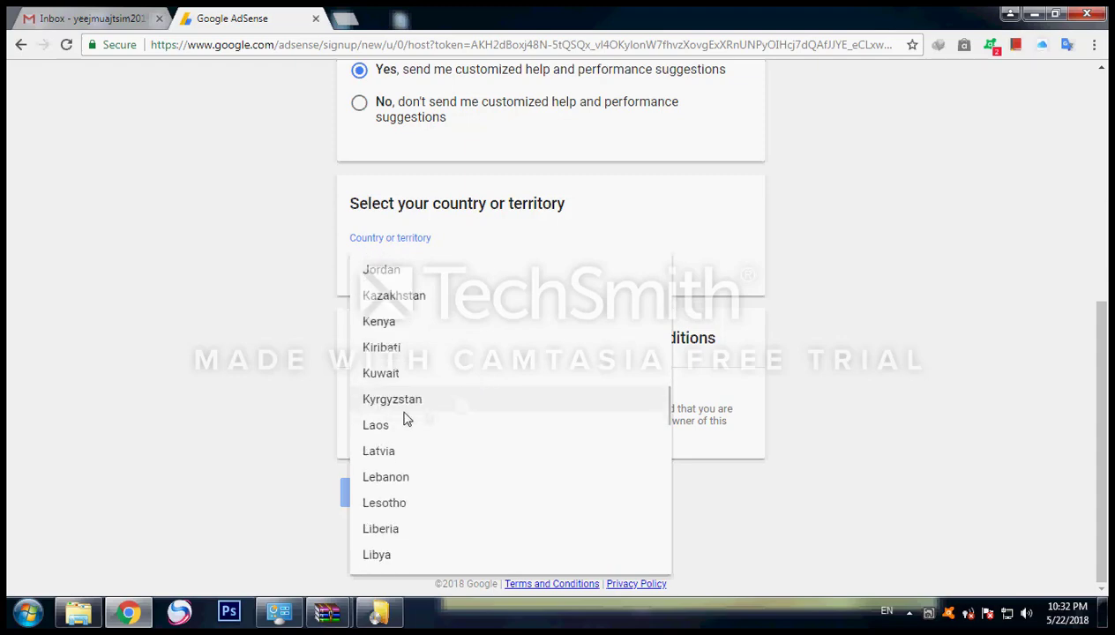
{"action": "left_click", "coordinate": [384, 423]}
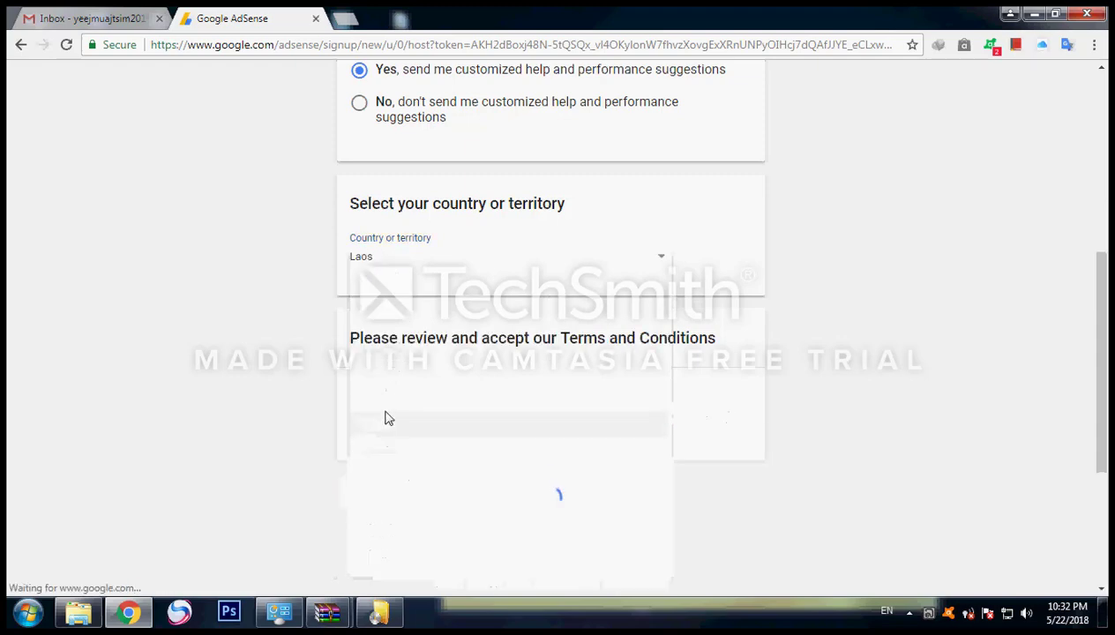
{"action": "scroll", "coordinate": [423, 317], "scroll_direction": "down", "scroll_amount": 3}
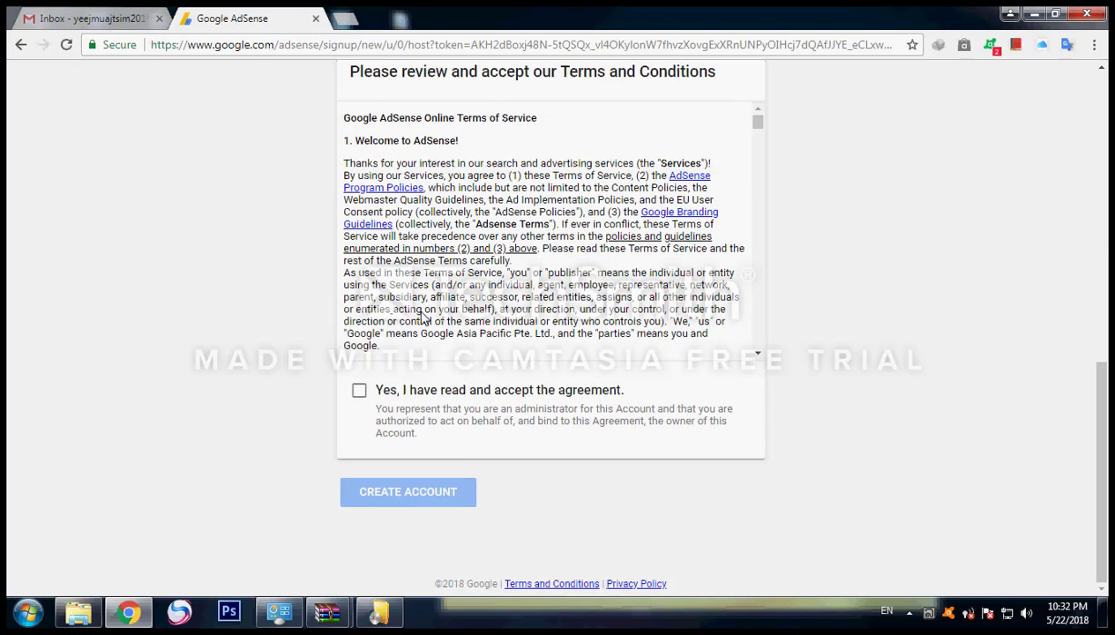
{"action": "left_click", "coordinate": [355, 391]}
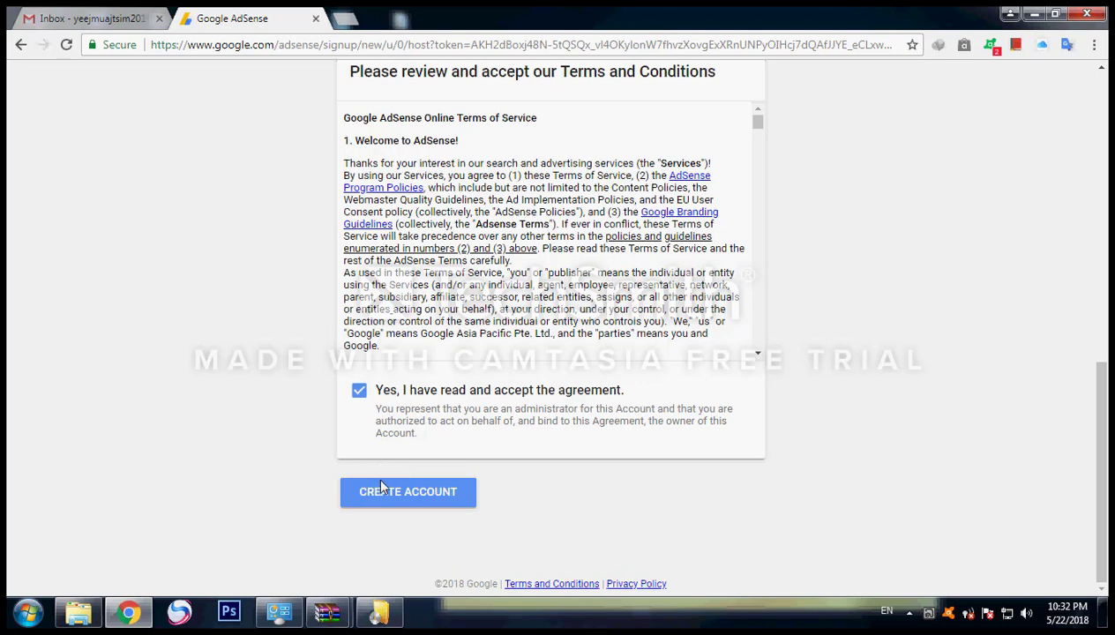
{"action": "left_click", "coordinate": [380, 484]}
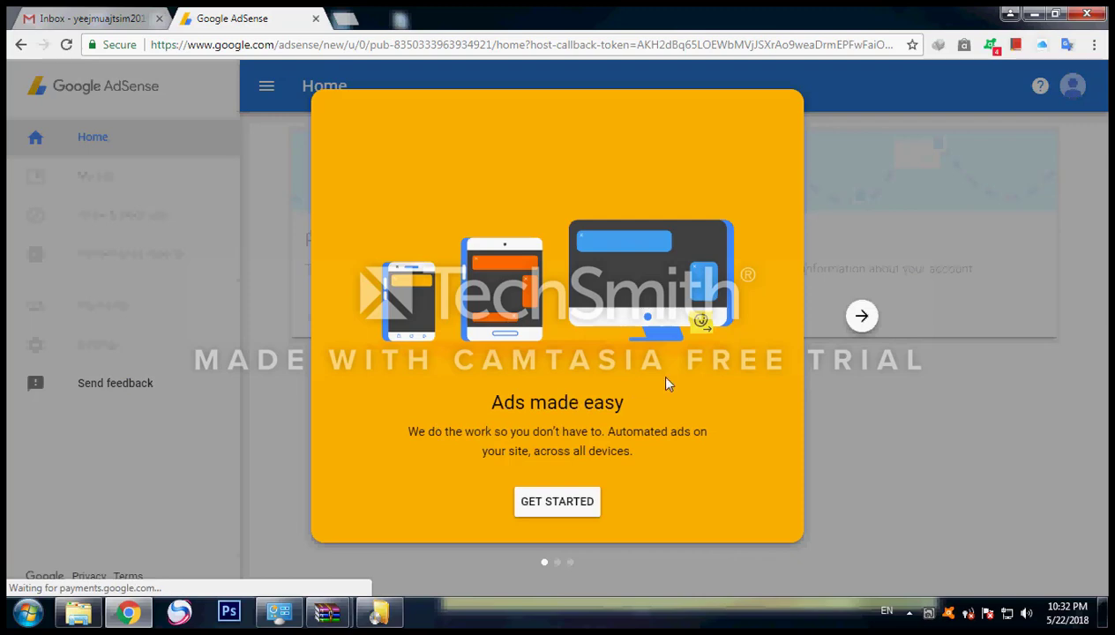
Dismiss the AdSense welcome and open the Account type options in the payment address form
{"action": "left_click", "coordinate": [557, 501]}
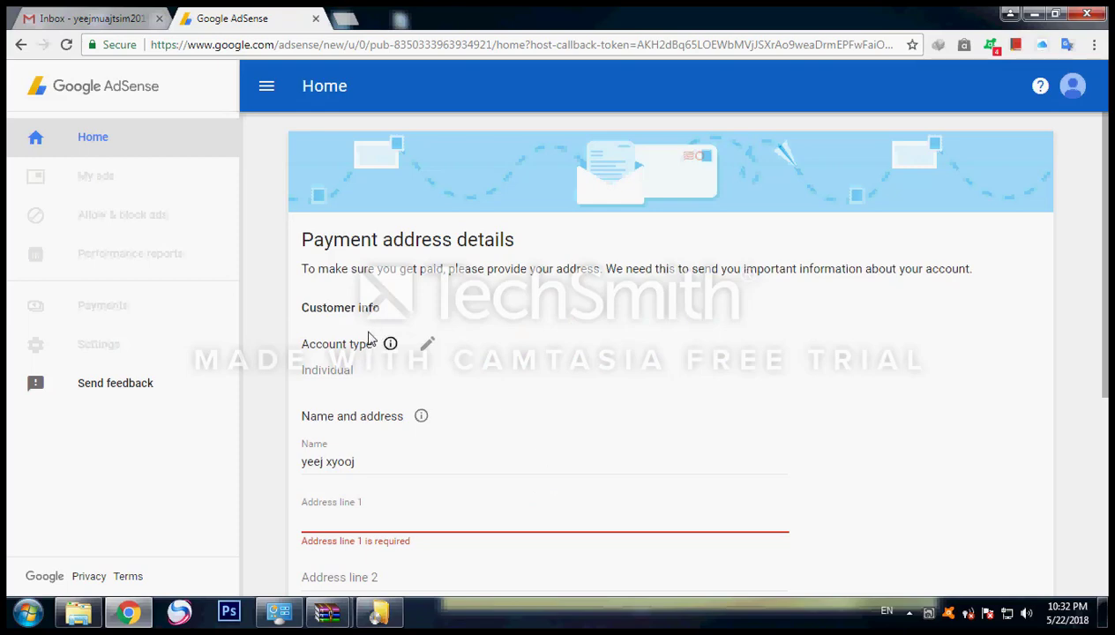
{"action": "scroll", "coordinate": [385, 342], "scroll_direction": "down", "scroll_amount": 4}
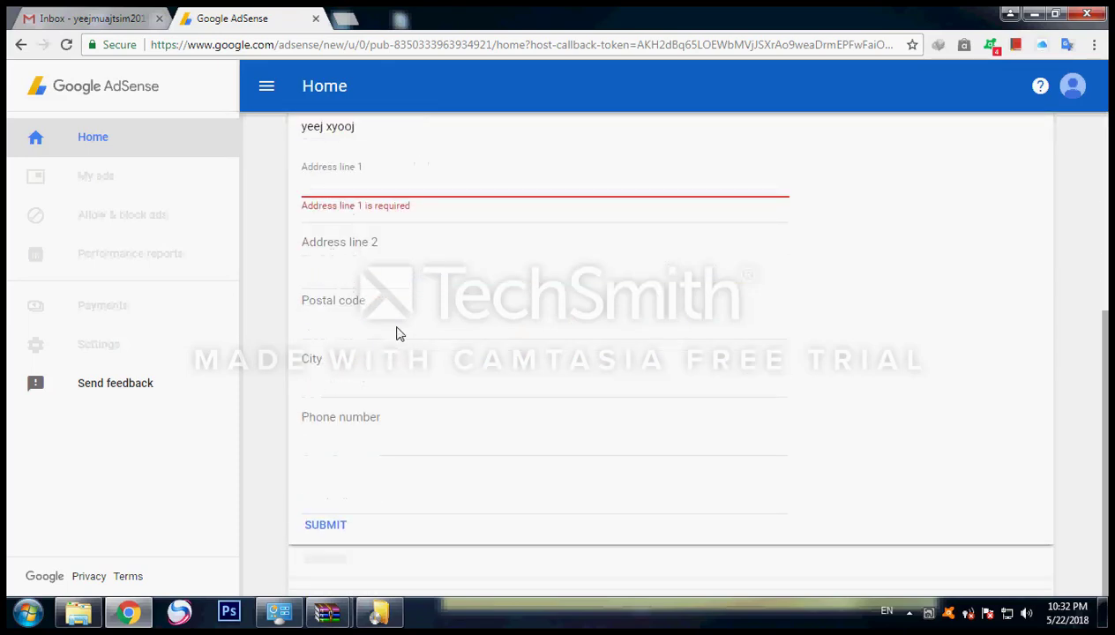
{"action": "scroll", "coordinate": [395, 333], "scroll_direction": "up", "scroll_amount": 4}
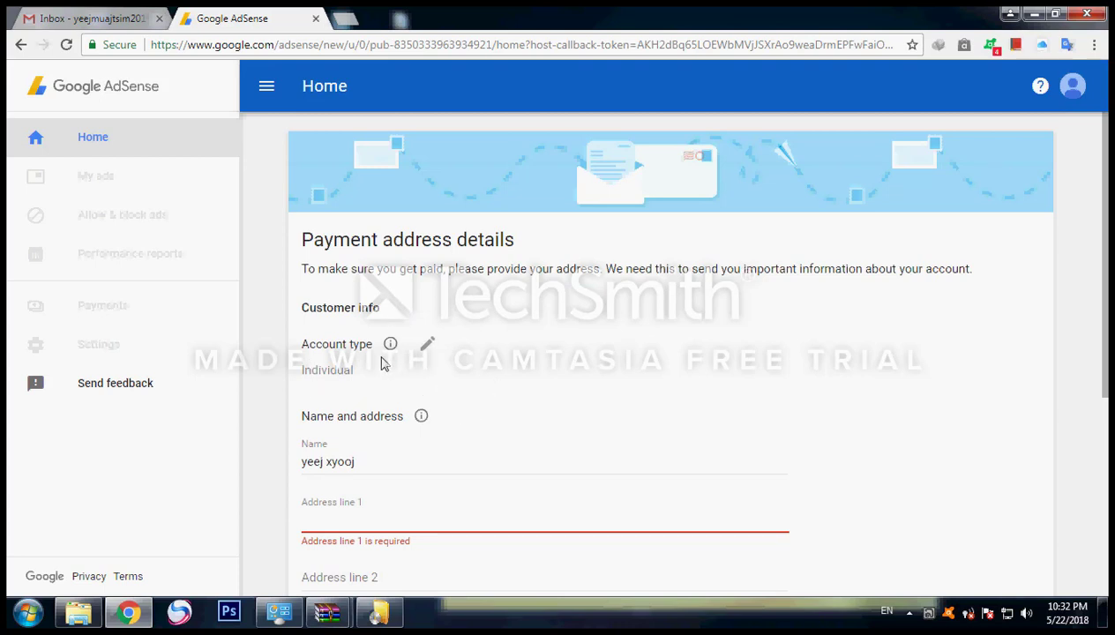
{"action": "scroll", "coordinate": [312, 321], "scroll_direction": "down", "scroll_amount": 4}
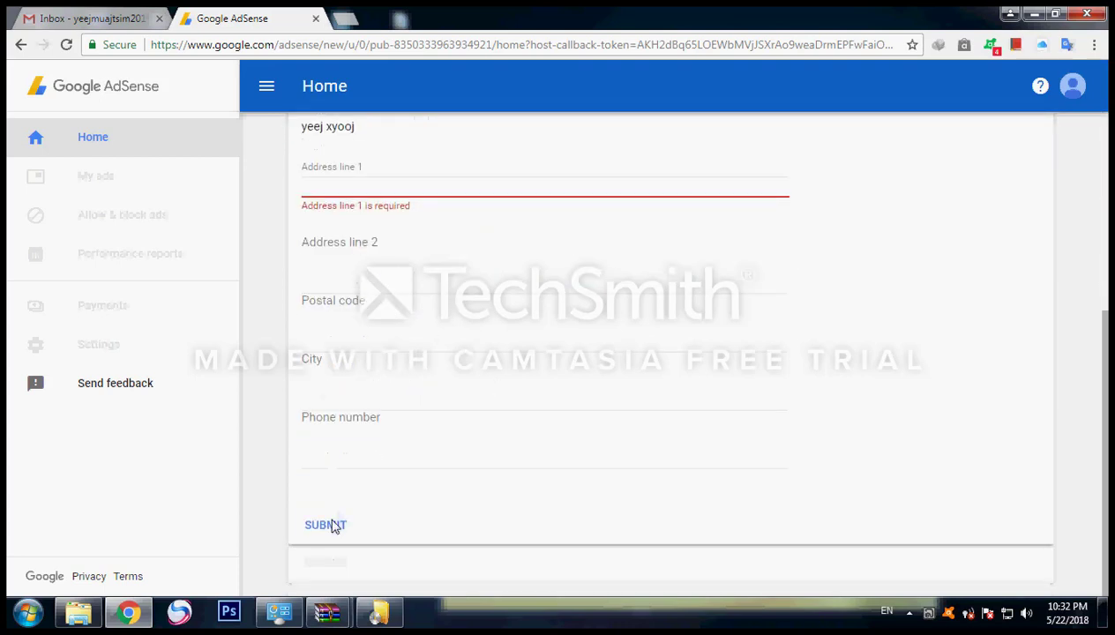
{"action": "scroll", "coordinate": [433, 307], "scroll_direction": "up", "scroll_amount": 3}
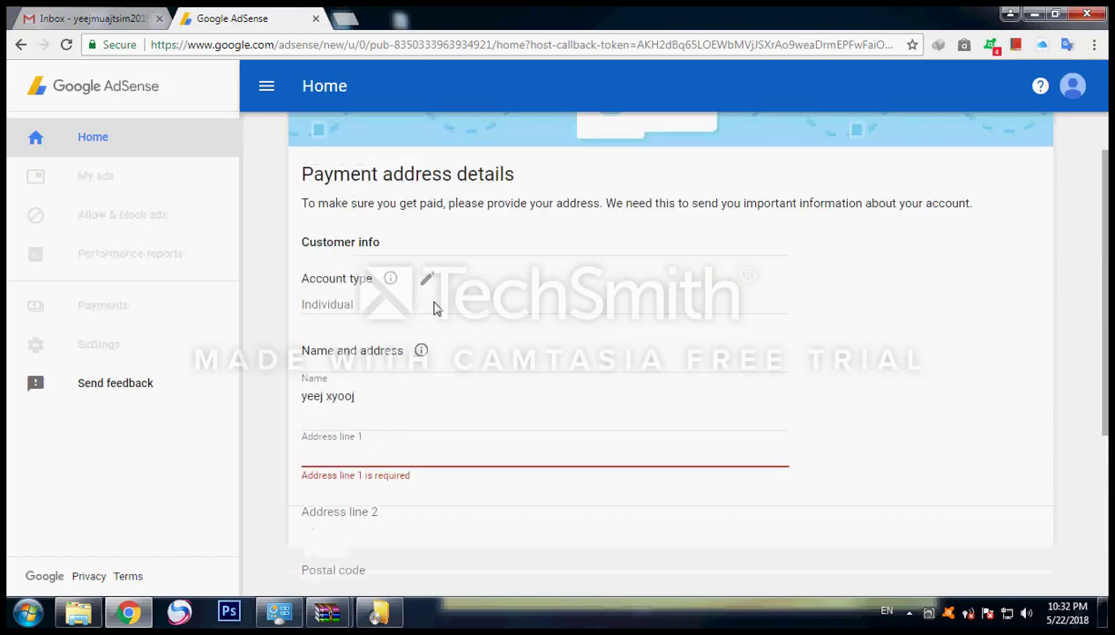
{"action": "scroll", "coordinate": [430, 249], "scroll_direction": "up", "scroll_amount": 1}
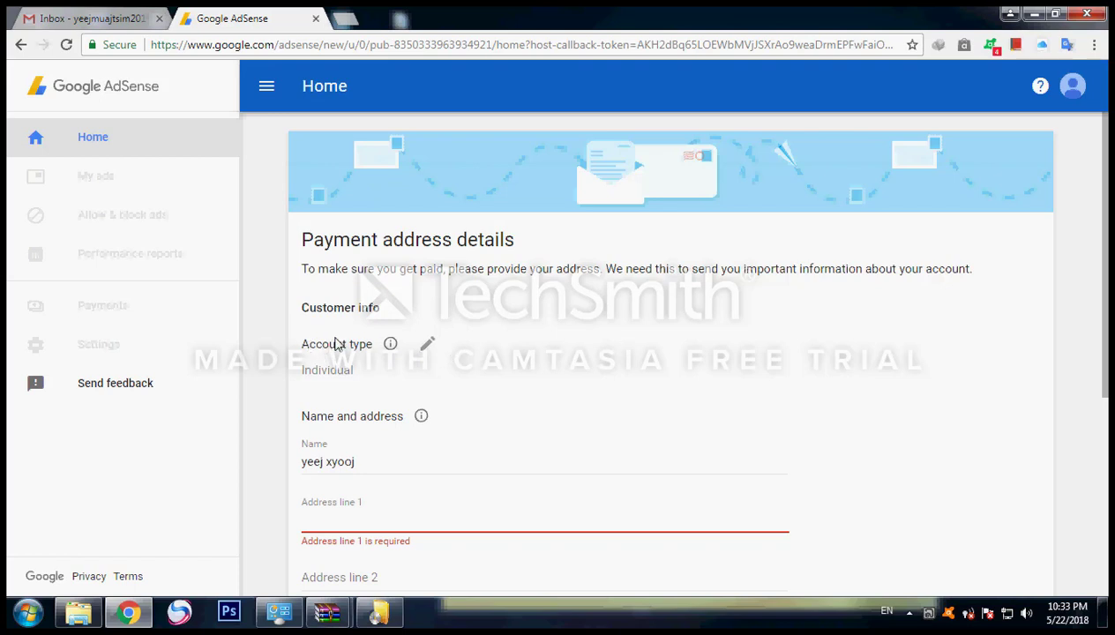
{"action": "left_click", "coordinate": [422, 342]}
{"action": "left_click", "coordinate": [350, 370]}
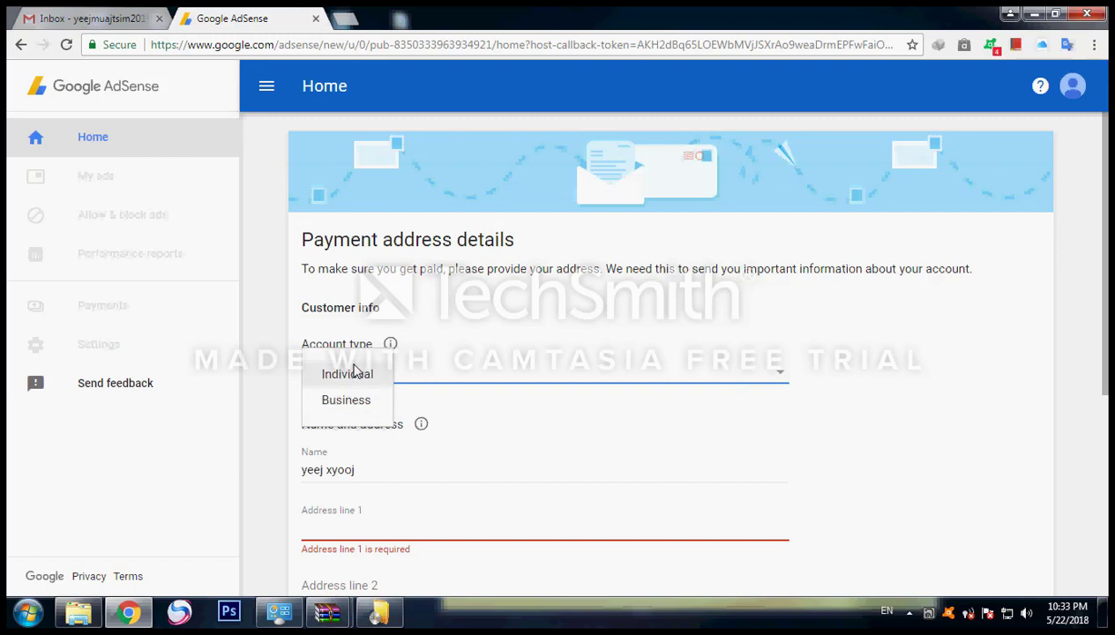
Keep Individual as the account type and delete the old name from the Name field
{"action": "left_click", "coordinate": [353, 374]}
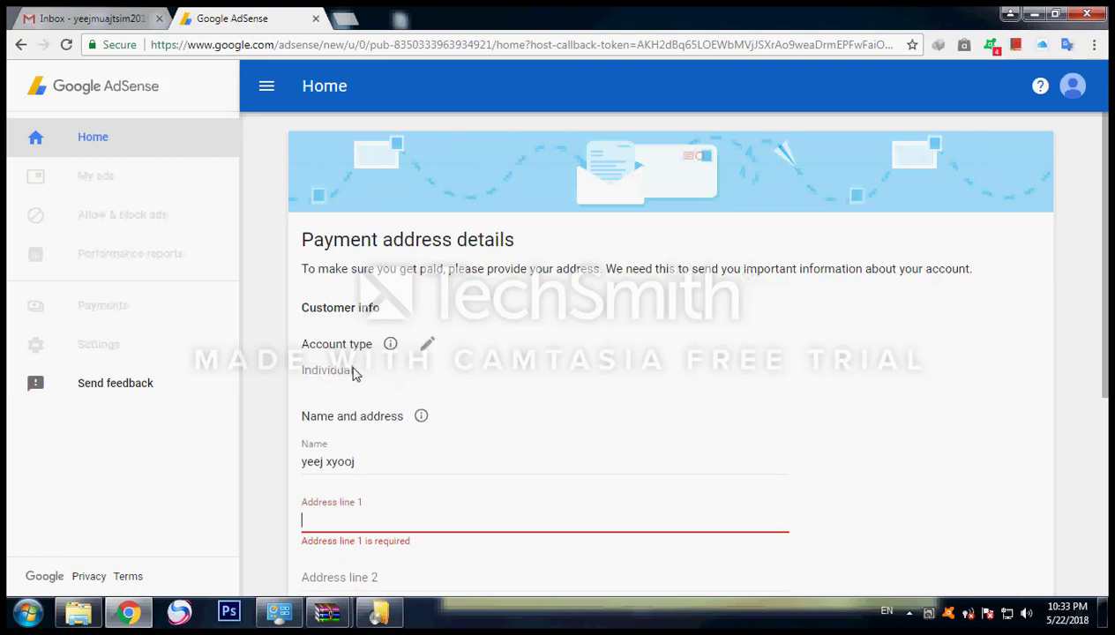
{"action": "scroll", "coordinate": [350, 348], "scroll_direction": "down", "scroll_amount": 2}
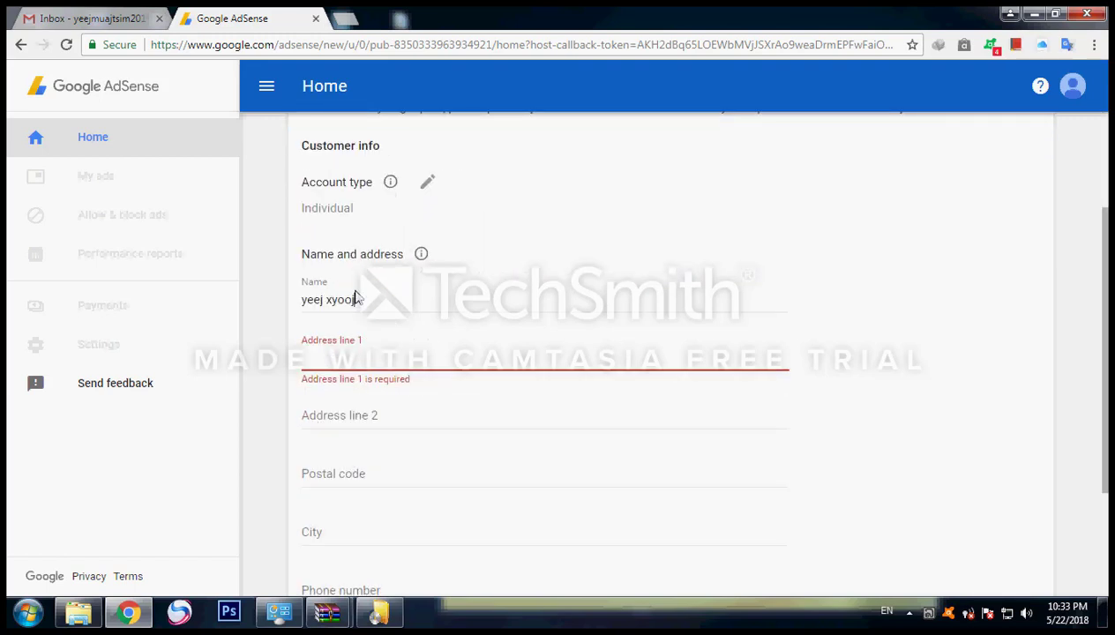
{"action": "left_click", "coordinate": [356, 299]}
{"action": "left_click_drag", "start_coordinate": [356, 300], "coordinate": [263, 299]}
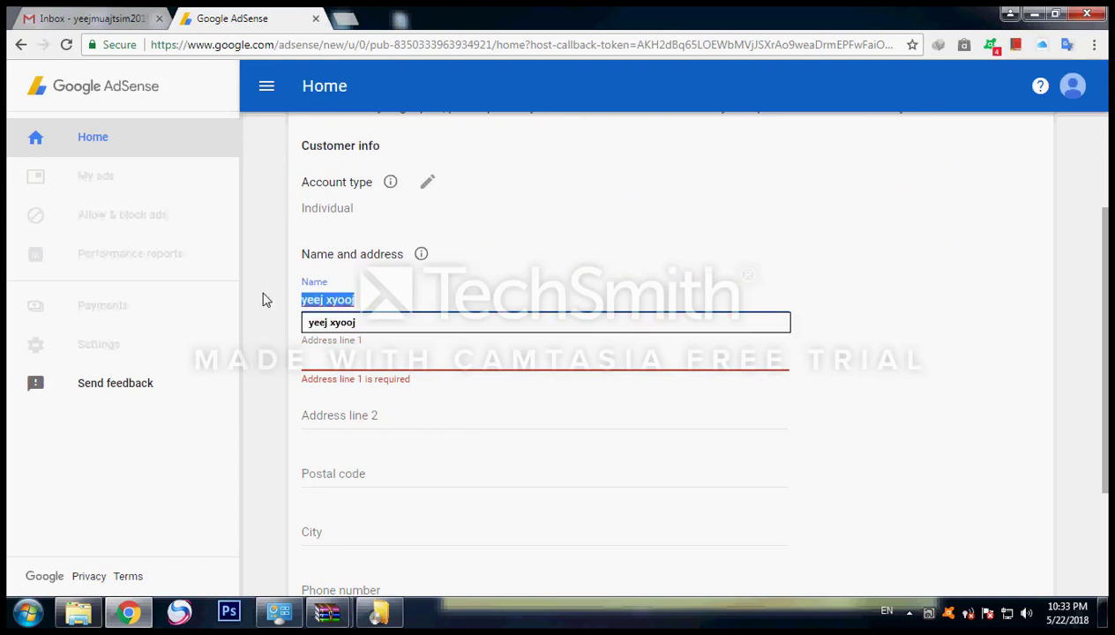
{"action": "left_click", "coordinate": [354, 298]}
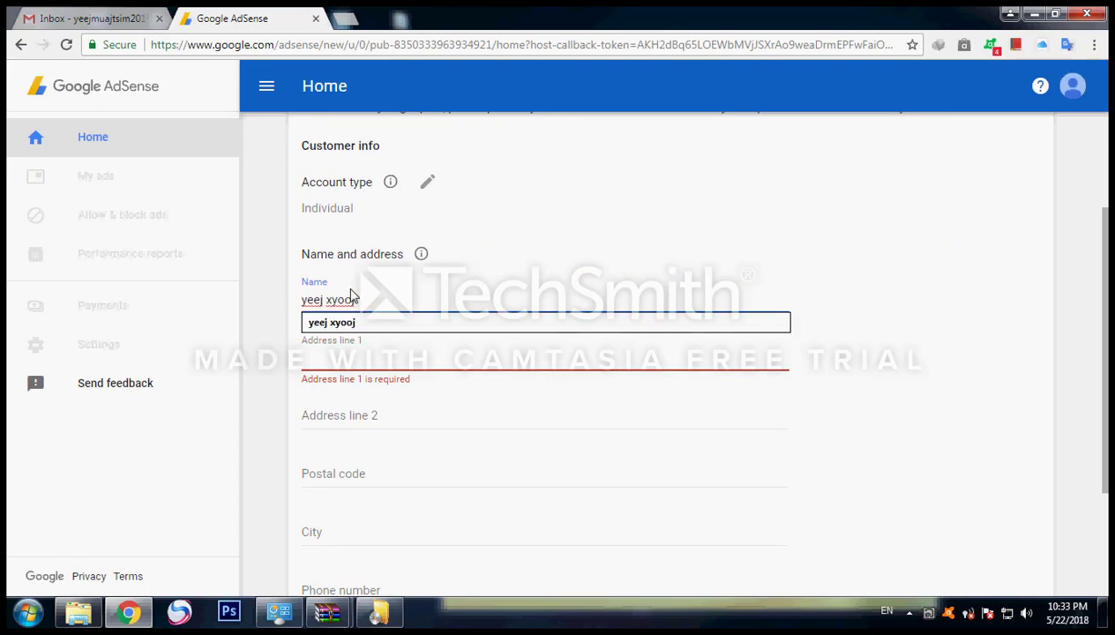
{"action": "left_click_drag", "start_coordinate": [351, 298], "coordinate": [253, 298]}
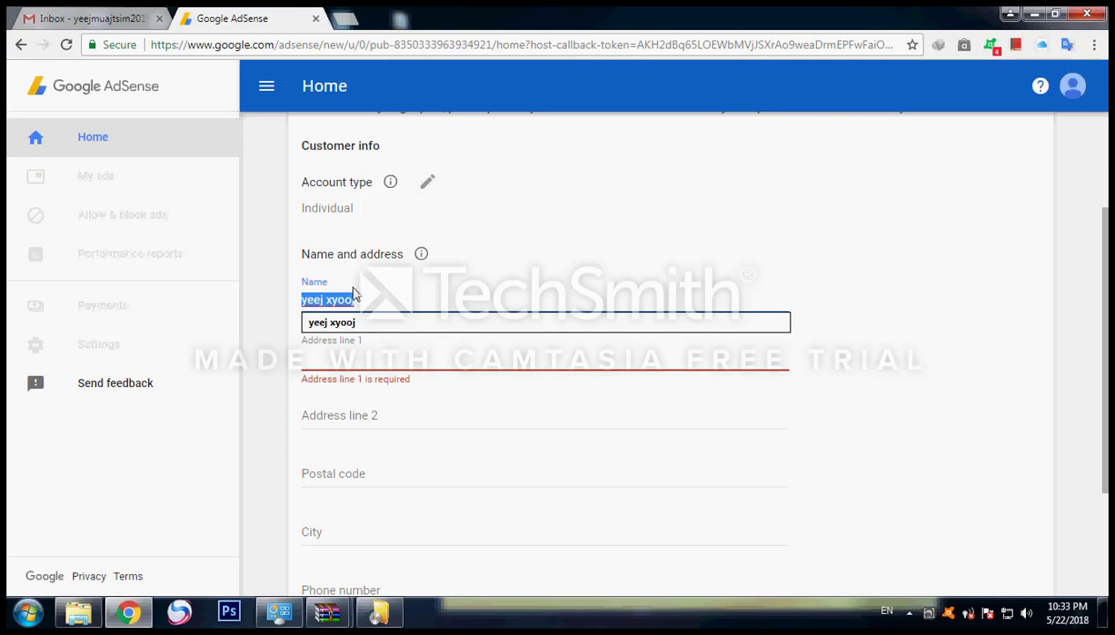
{"action": "left_click_drag", "start_coordinate": [355, 295], "coordinate": [286, 293]}
{"action": "left_click", "coordinate": [800, 261]}
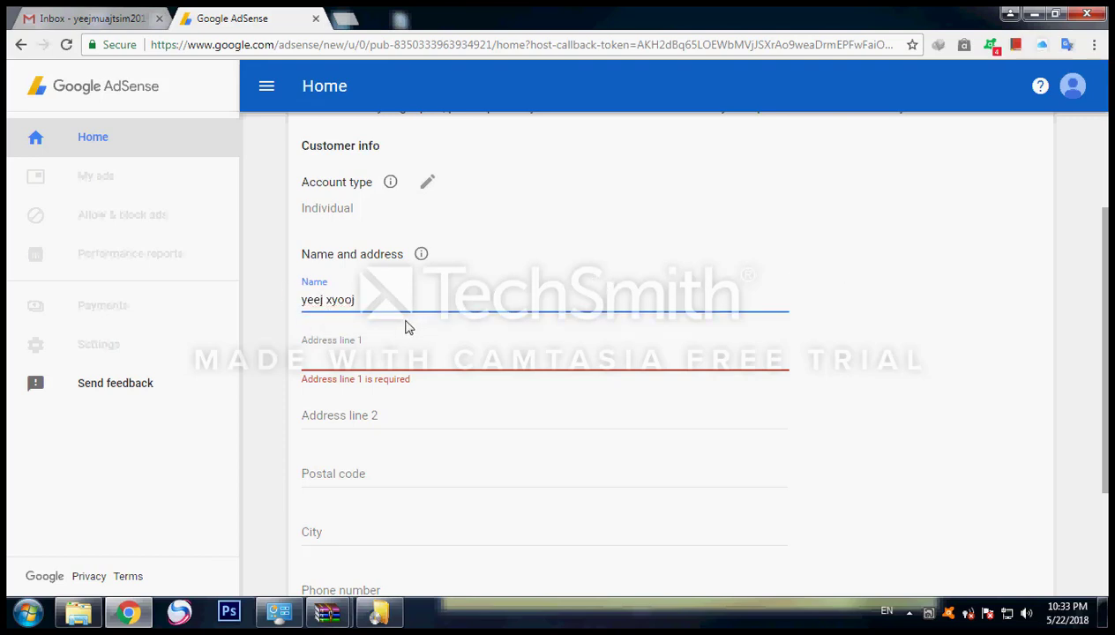
{"action": "left_click_drag", "start_coordinate": [350, 295], "coordinate": [276, 299]}
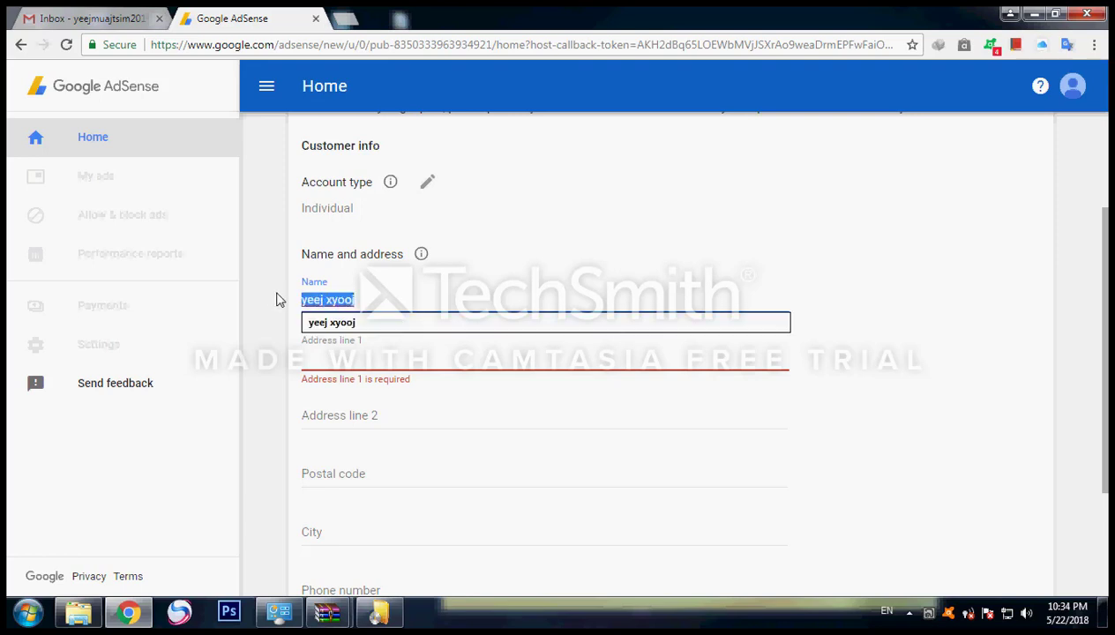
{"action": "left_click", "coordinate": [350, 291]}
{"action": "left_click_drag", "start_coordinate": [351, 292], "coordinate": [273, 300]}
{"action": "key", "text": "BackSpace"}
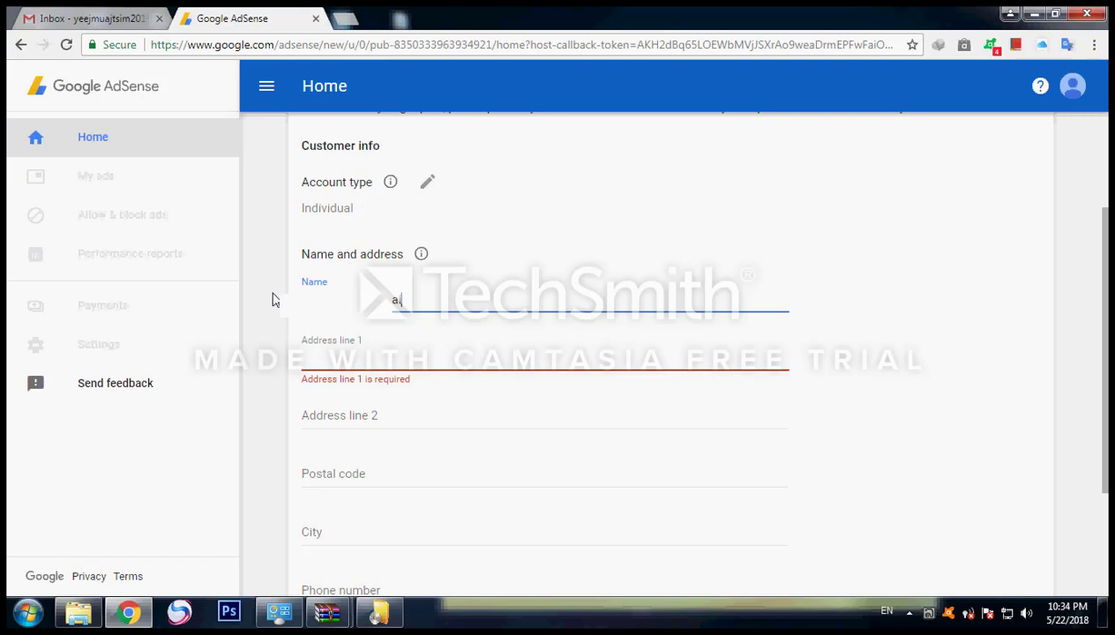
Fill Address line 1 with the second saved address suggestion
{"action": "left_click", "coordinate": [323, 350]}
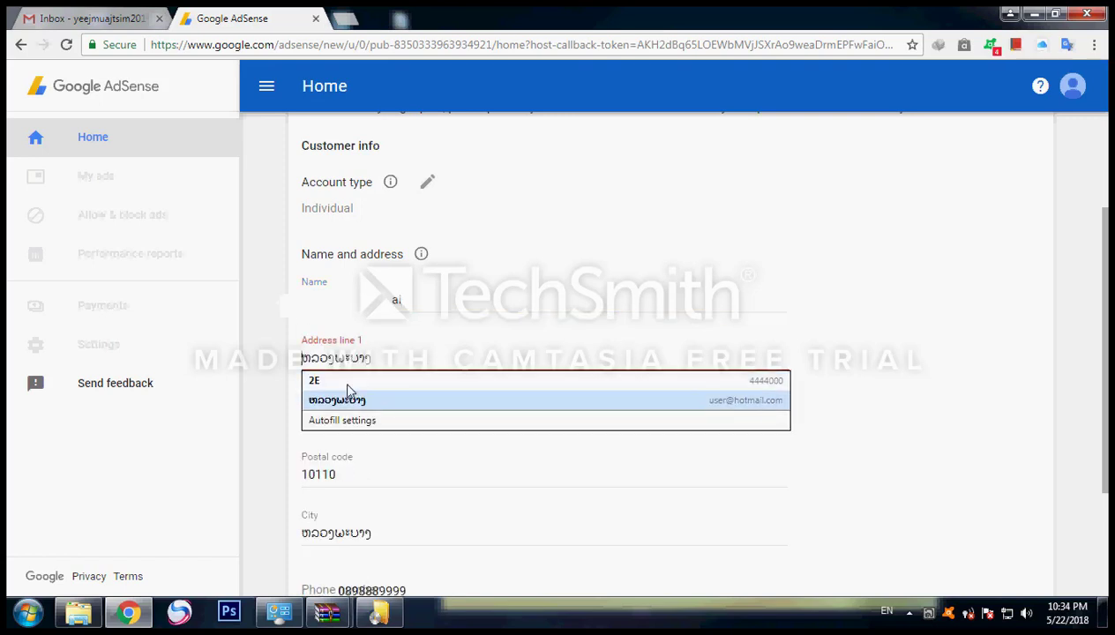
{"action": "type", "text": "O"}
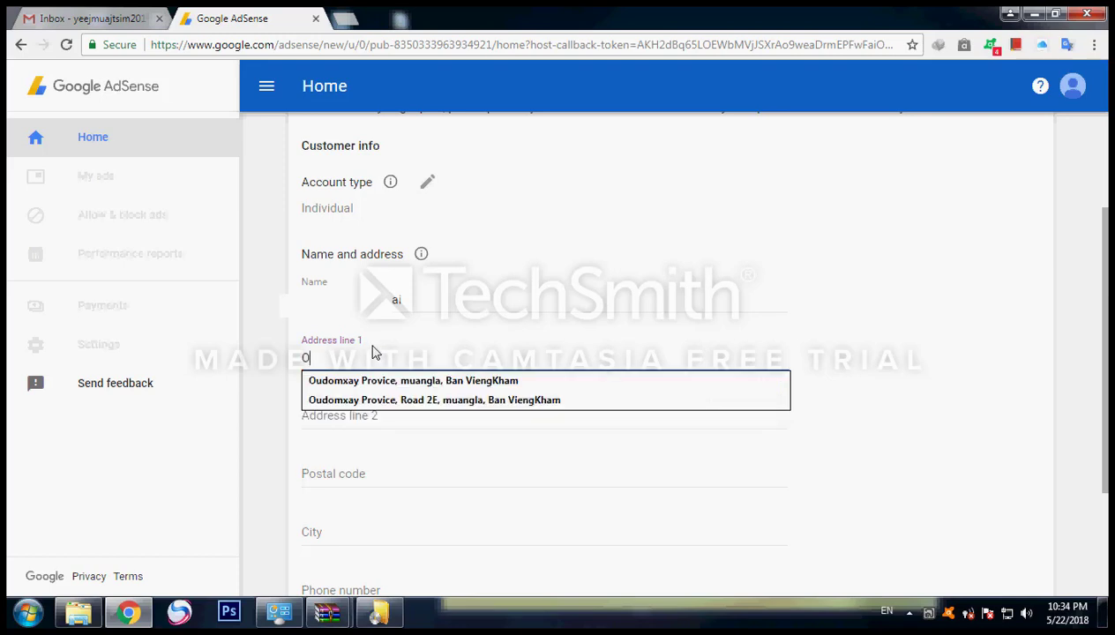
{"action": "key", "text": "Down"}
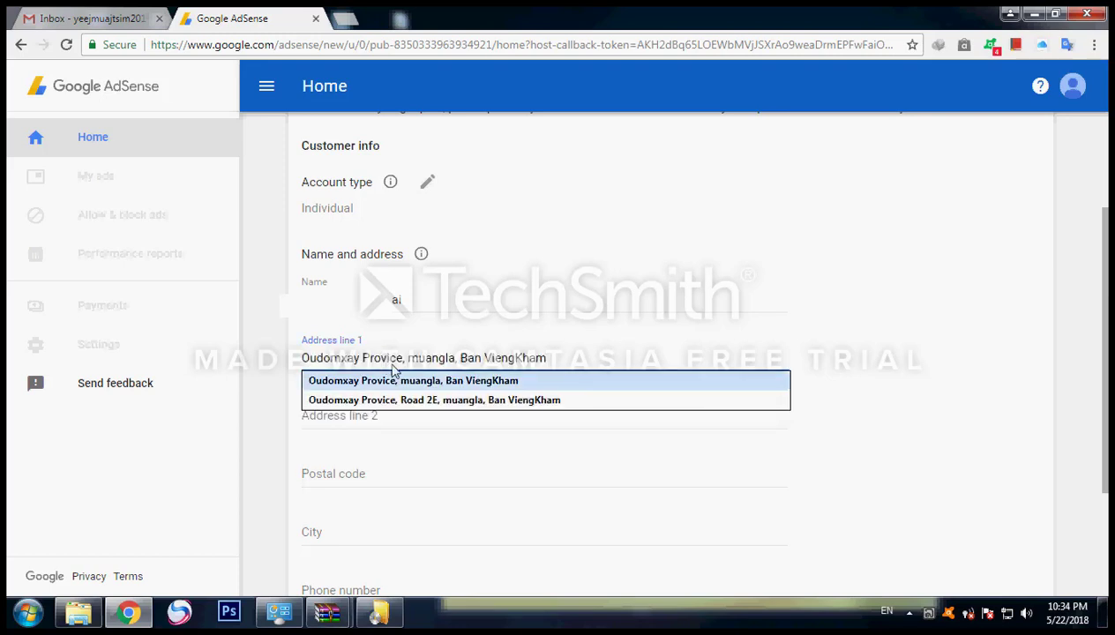
{"action": "key", "text": "Down"}
{"action": "left_click", "coordinate": [415, 393]}
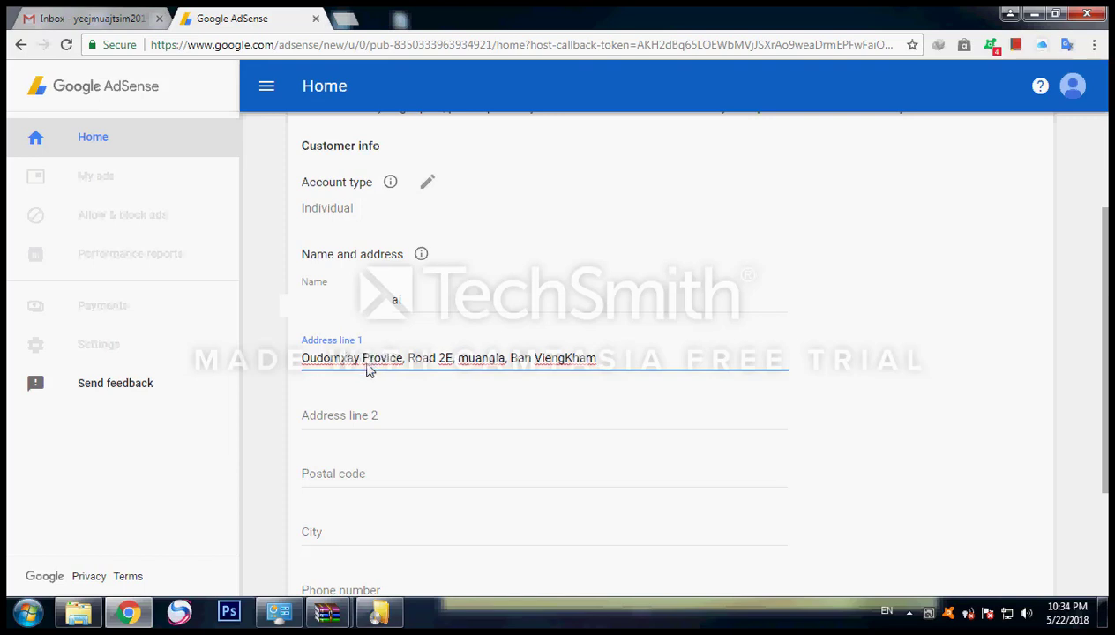
Leave Address line 2 empty, erasing the digits accidentally typed there
{"action": "left_click", "coordinate": [384, 409]}
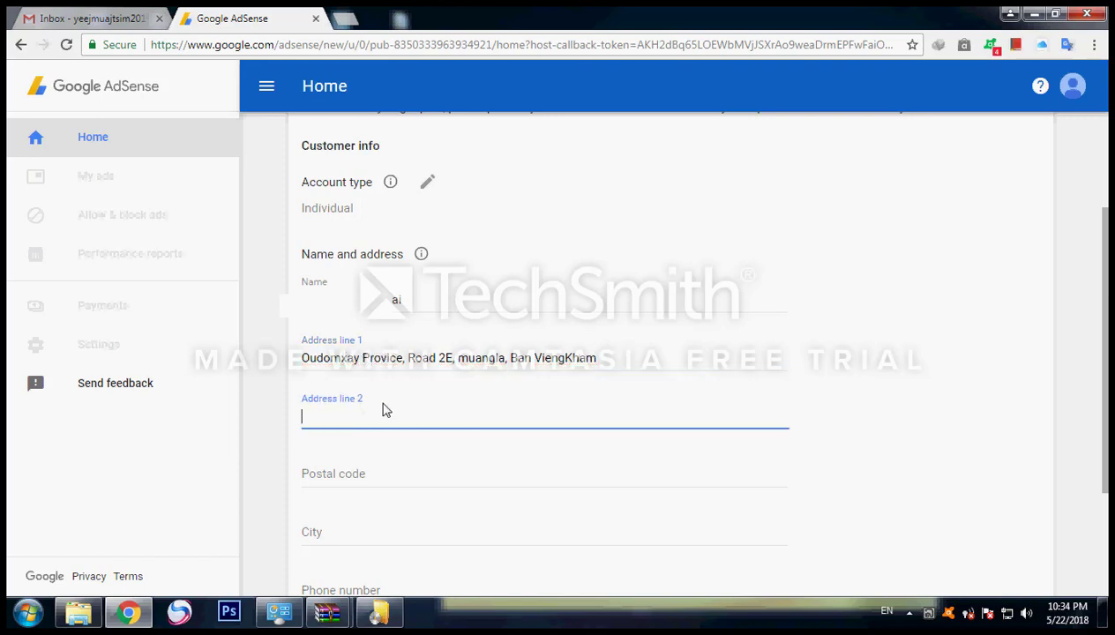
{"action": "left_click", "coordinate": [337, 410]}
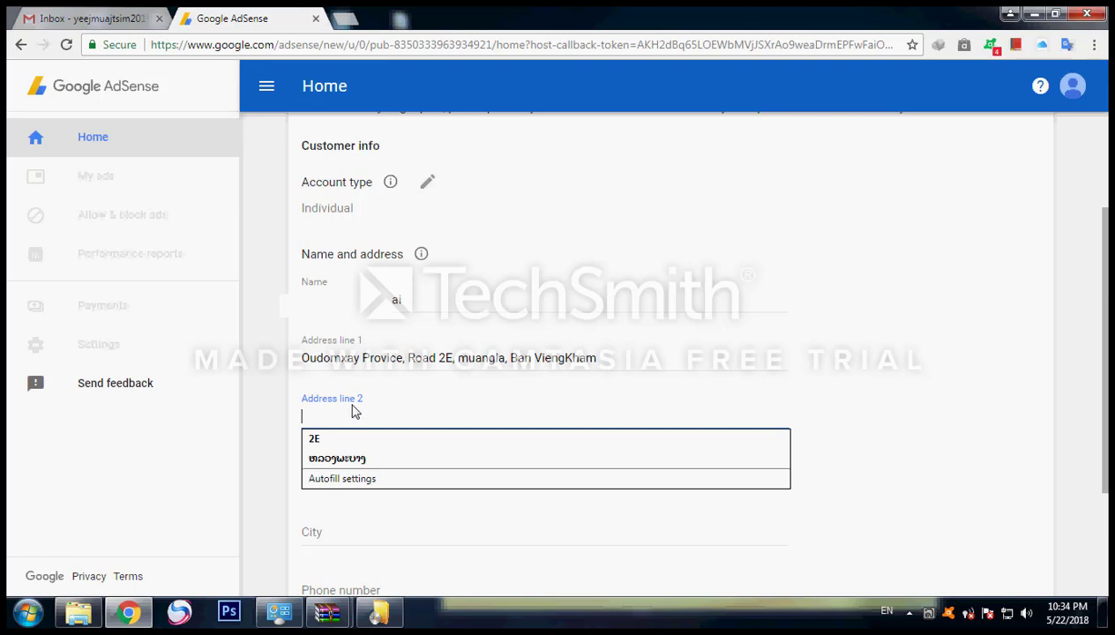
{"action": "type", "text": "2"}
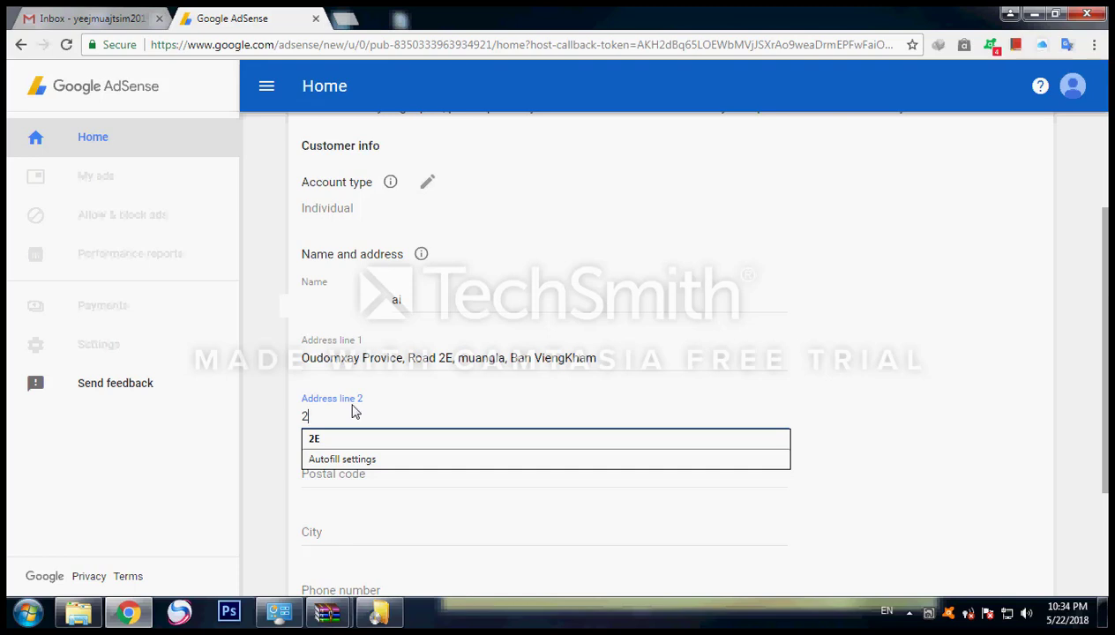
{"action": "key", "text": "BackSpace"}
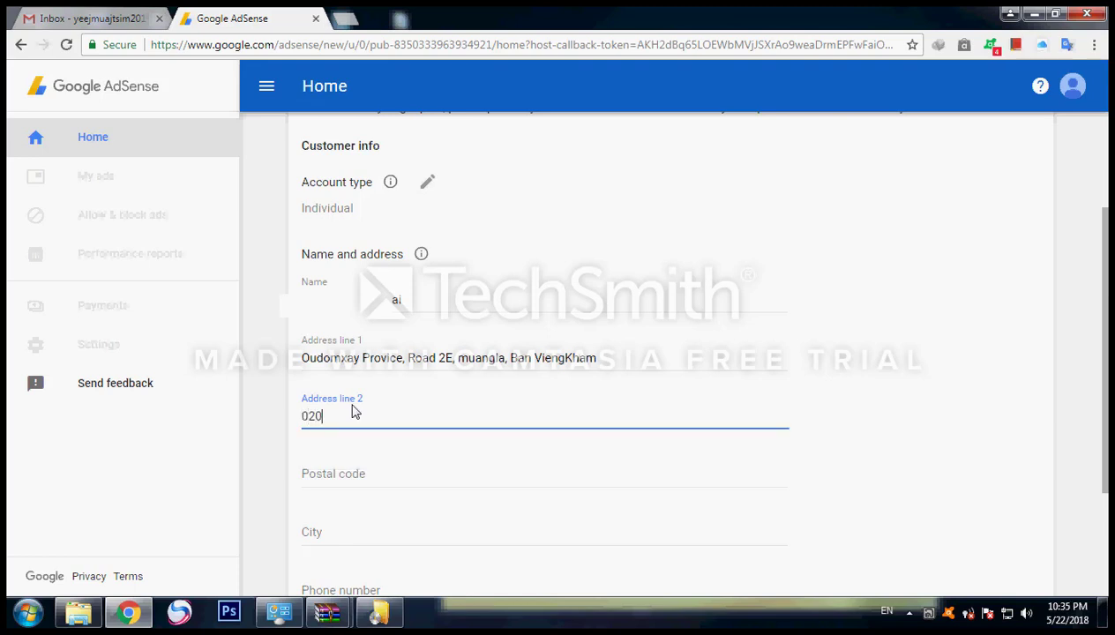
{"action": "left_click_drag", "start_coordinate": [376, 413], "coordinate": [311, 406]}
{"action": "key", "text": "BackSpace"}
{"action": "key", "text": "BackSpace"}
{"action": "key", "text": "BackSpace"}
{"action": "key", "text": "BackSpace"}
{"action": "left_click", "coordinate": [364, 457]}
{"action": "left_click", "coordinate": [364, 458]}
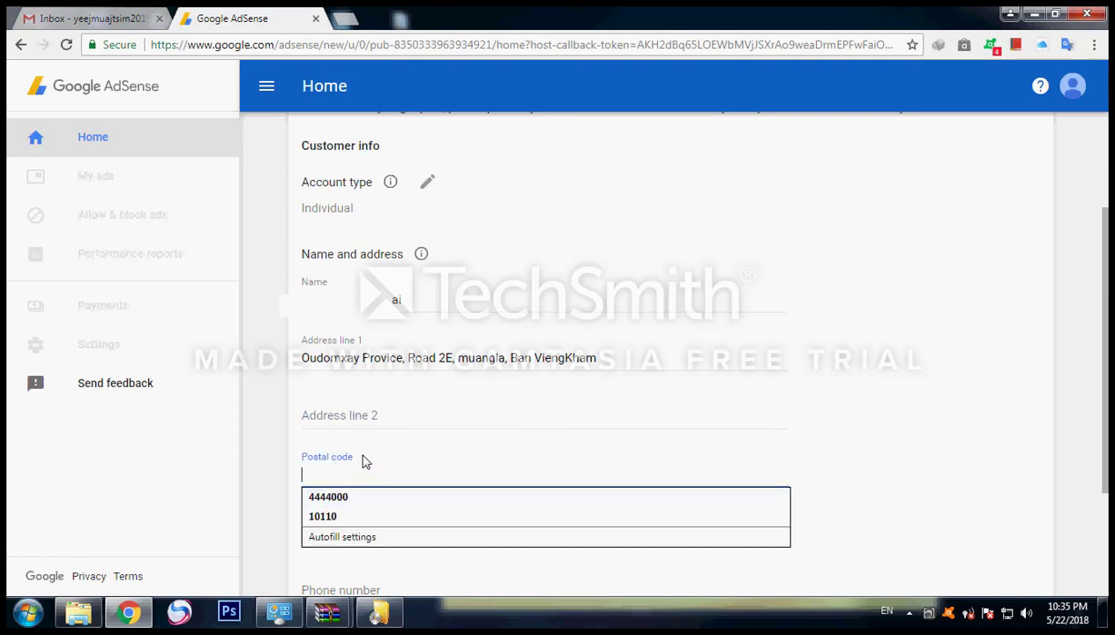
{"action": "scroll", "coordinate": [369, 415], "scroll_direction": "down", "scroll_amount": 2}
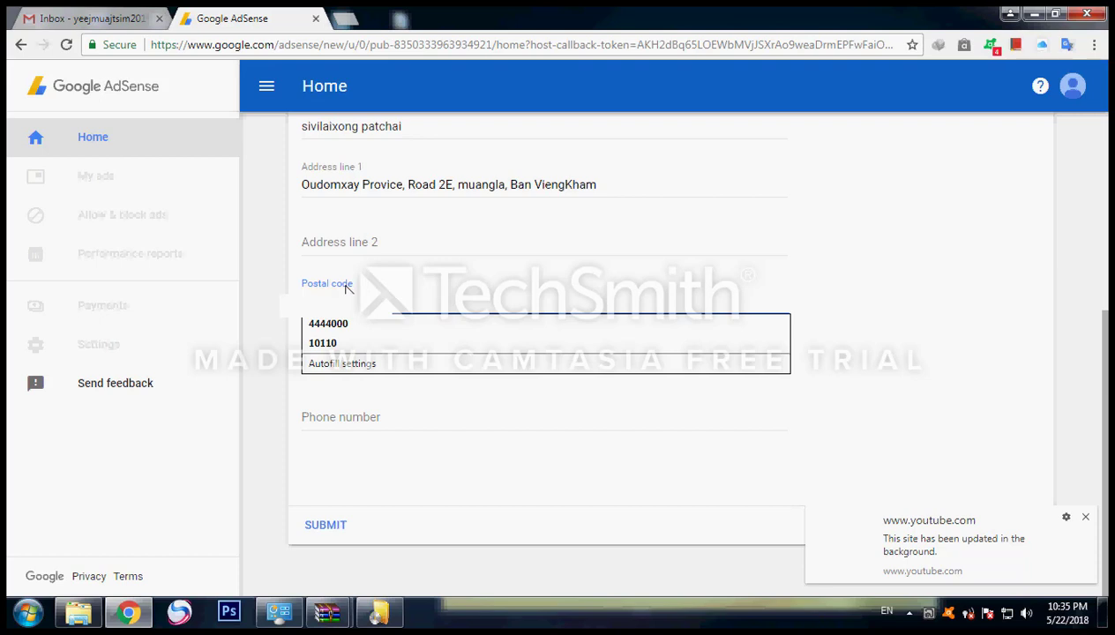
{"action": "left_click", "coordinate": [248, 302]}
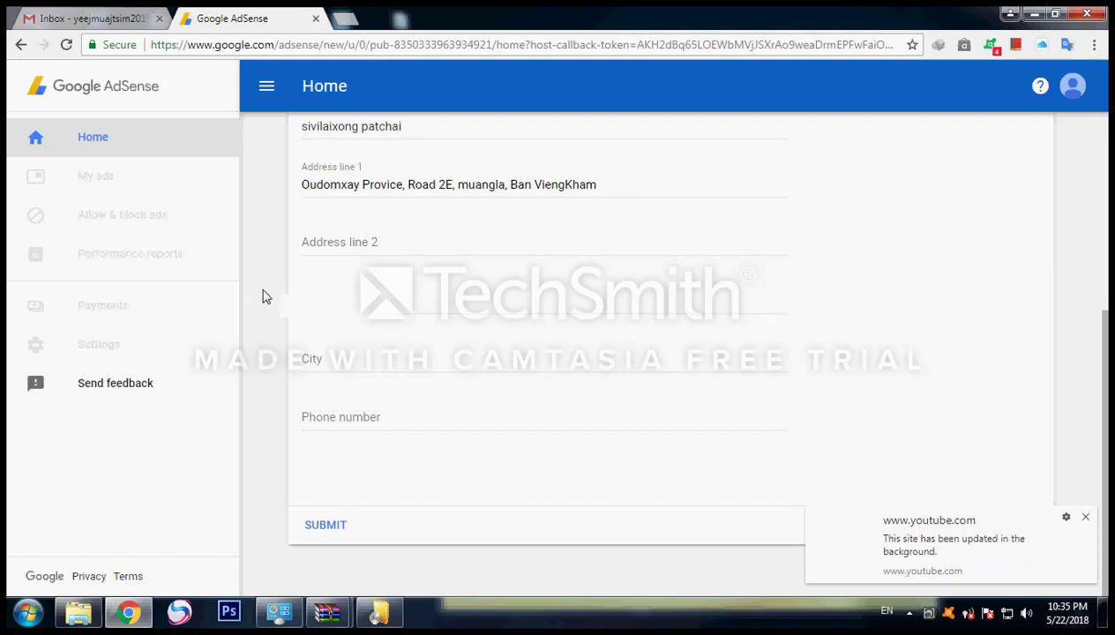
{"action": "left_click", "coordinate": [331, 288]}
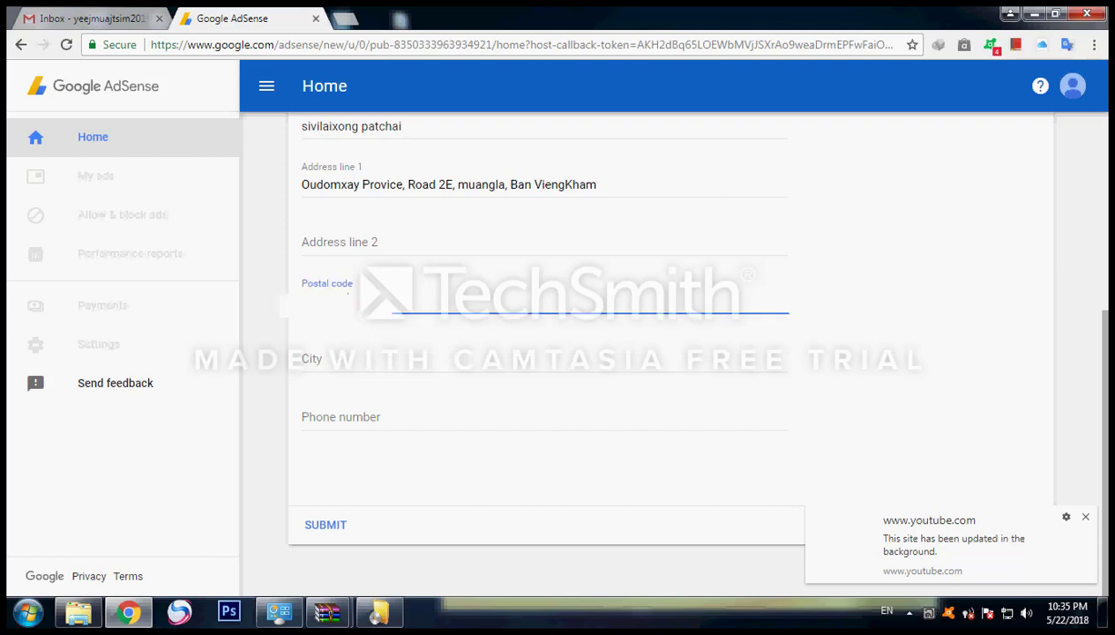
{"action": "left_click", "coordinate": [335, 285]}
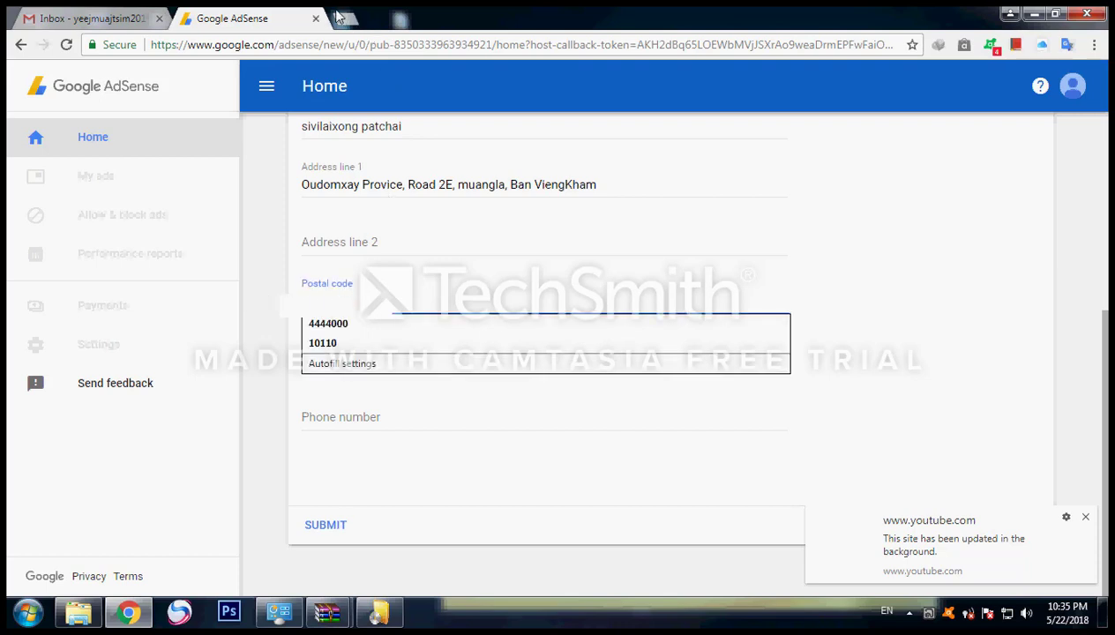
{"action": "left_click", "coordinate": [351, 21]}
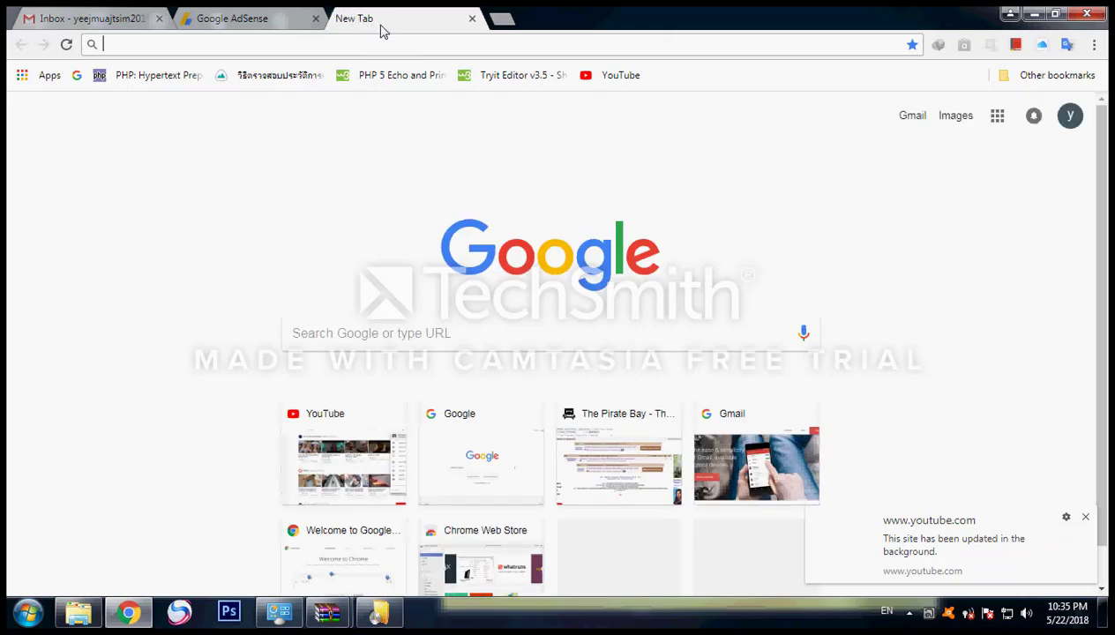
Go to the Google home page and switch keyboard input to Lao
{"action": "type", "text": "google.com"}
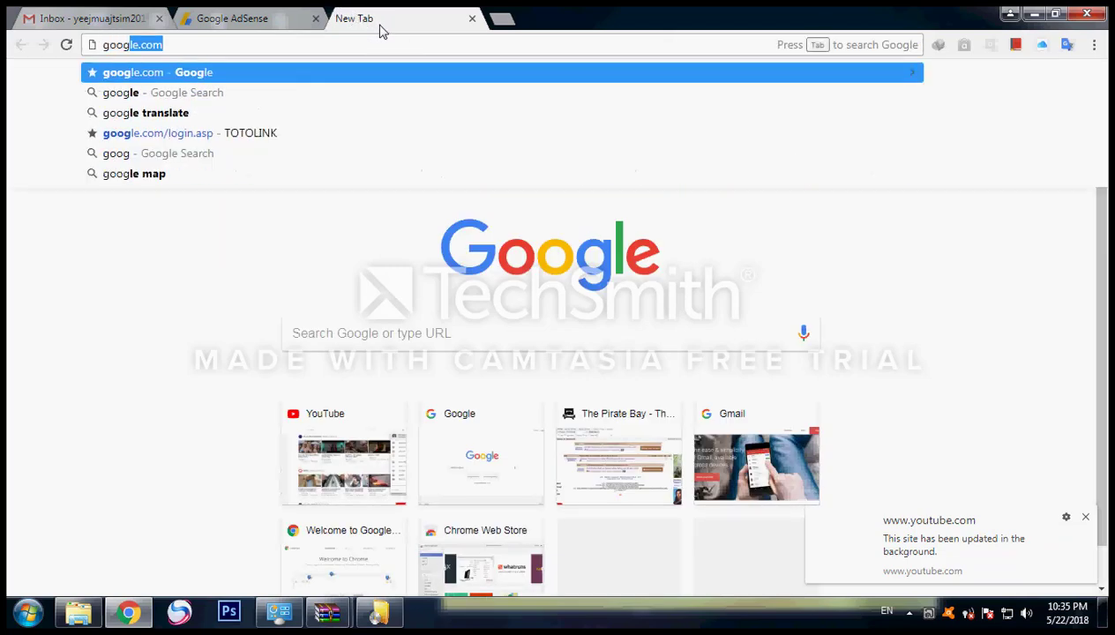
{"action": "key", "text": "Return"}
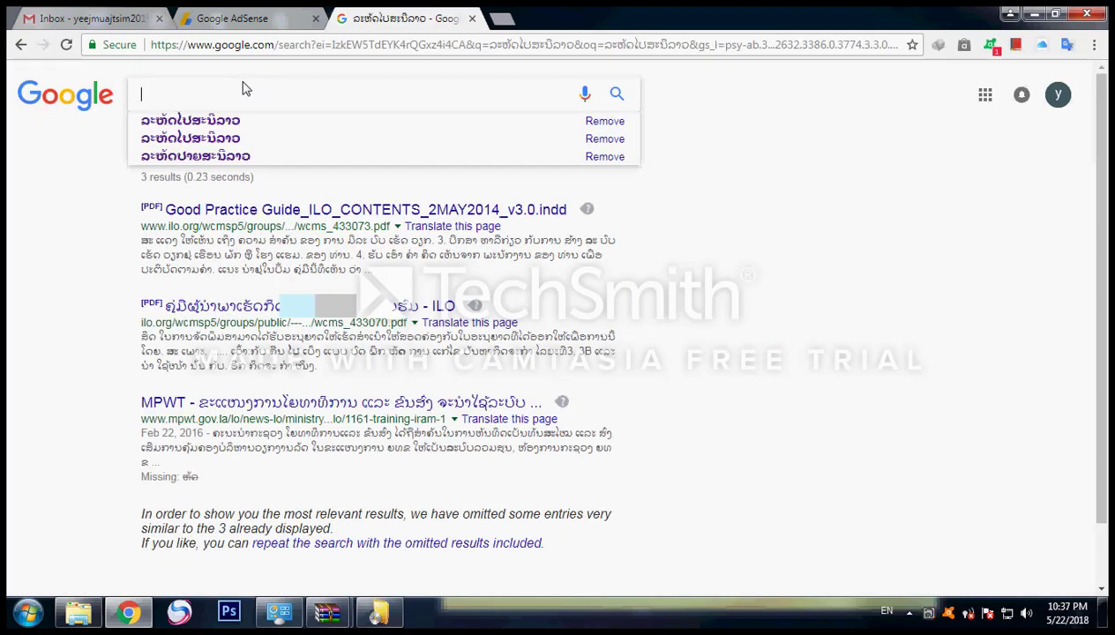
{"action": "left_click", "coordinate": [886, 610]}
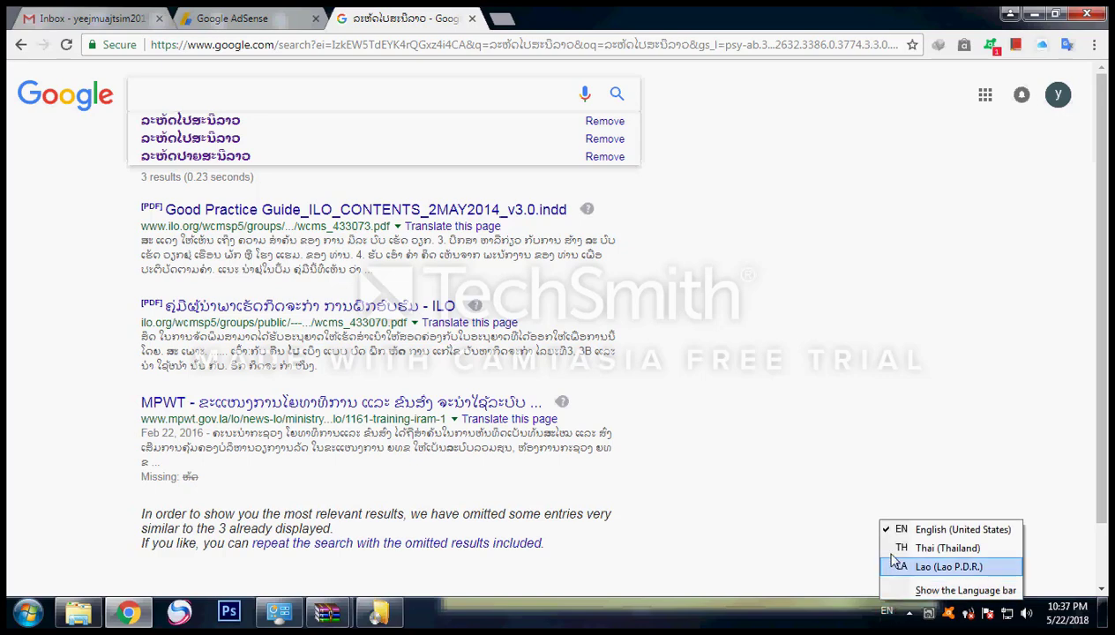
{"action": "left_click", "coordinate": [886, 566]}
Search 'ລະຫັດໄປສະນີ' and open the first au8ust result in a new tab
{"action": "type", "text": "ລ"}
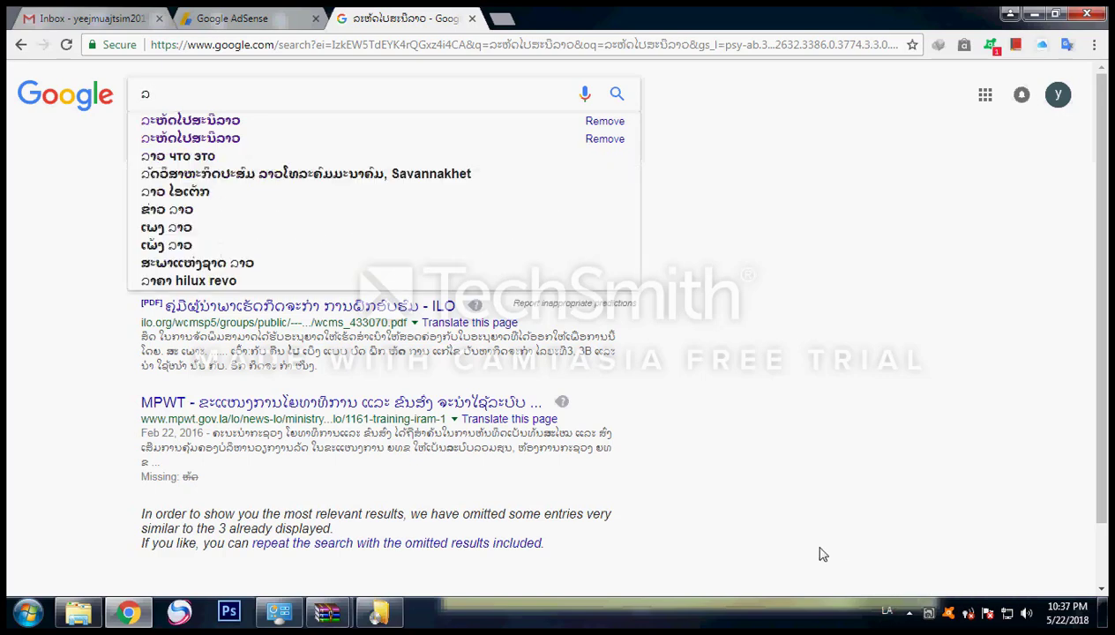
{"action": "type", "text": "ະຫັ"}
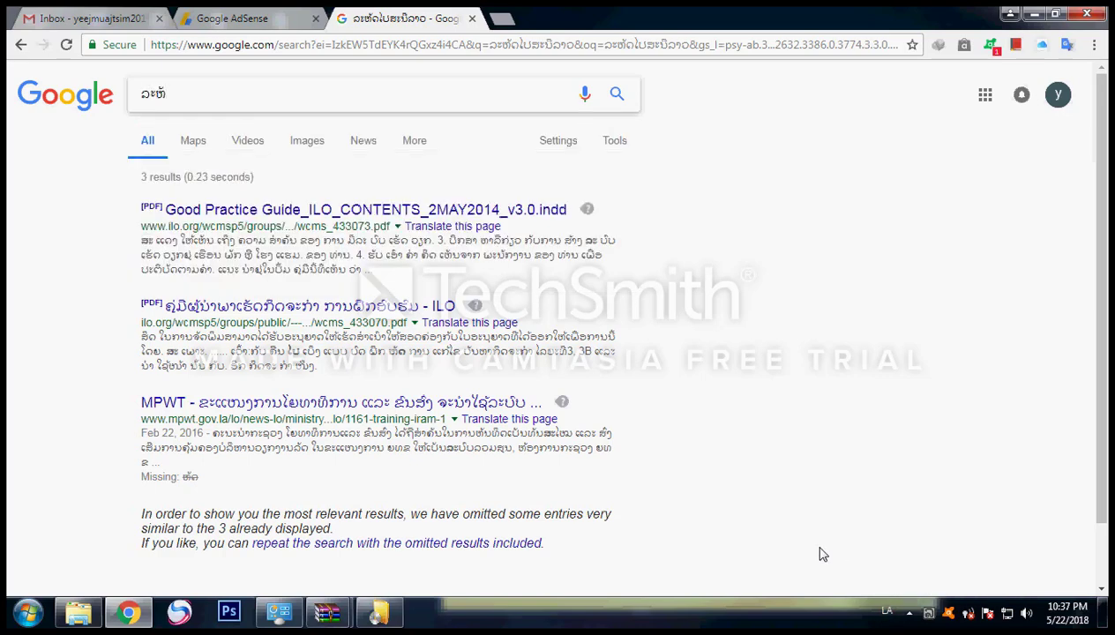
{"action": "type", "text": "ດໄປສະນີລາວ"}
{"action": "key", "text": "Return"}
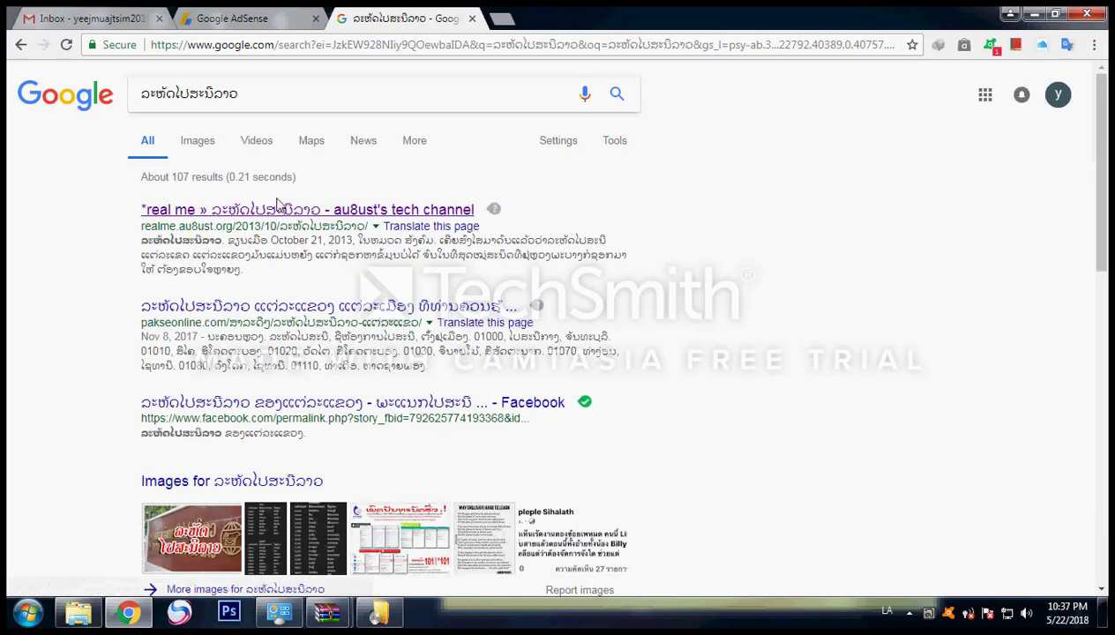
{"action": "right_click", "coordinate": [294, 206]}
{"action": "left_click", "coordinate": [336, 219]}
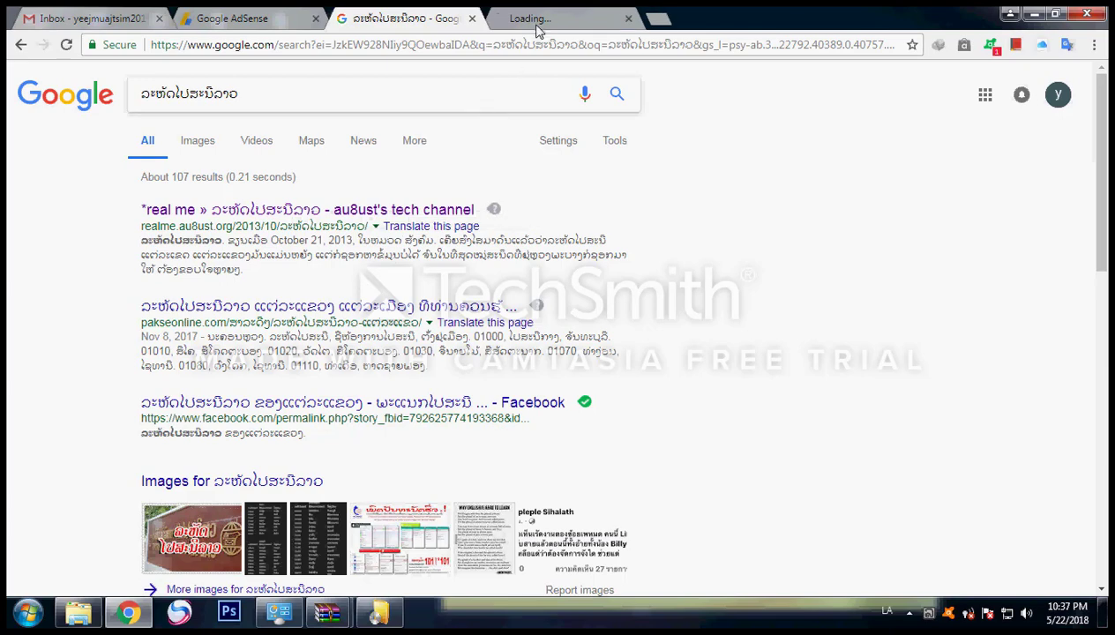
Scroll the au8ust list of Lao district postal codes to 04020, then return to the search results
{"action": "left_click", "coordinate": [535, 19]}
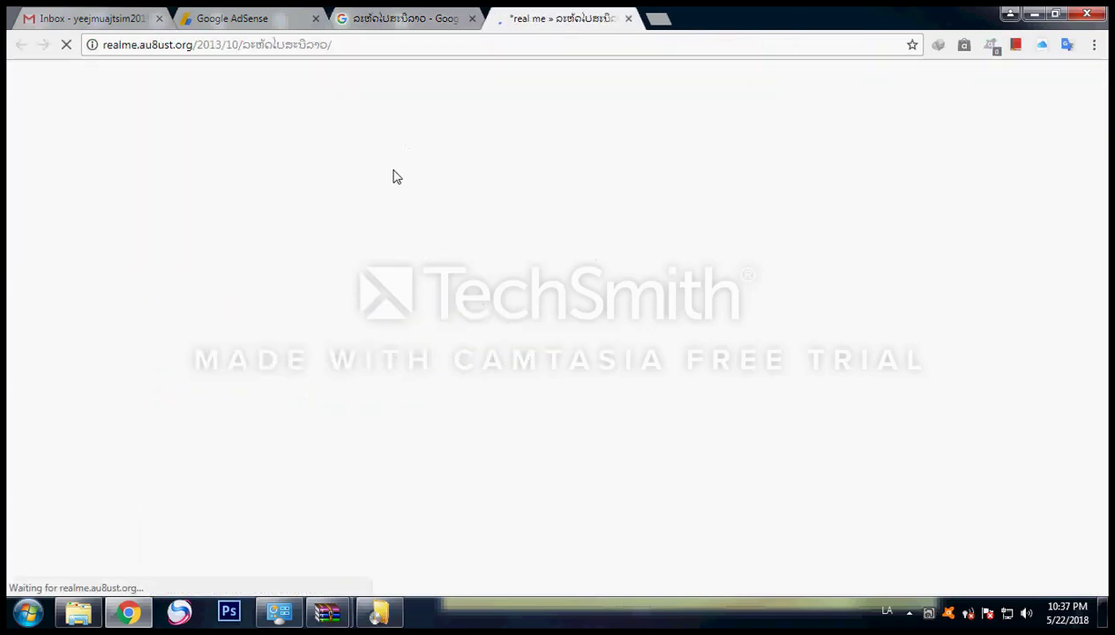
{"action": "scroll", "coordinate": [445, 381], "scroll_direction": "down", "scroll_amount": 3}
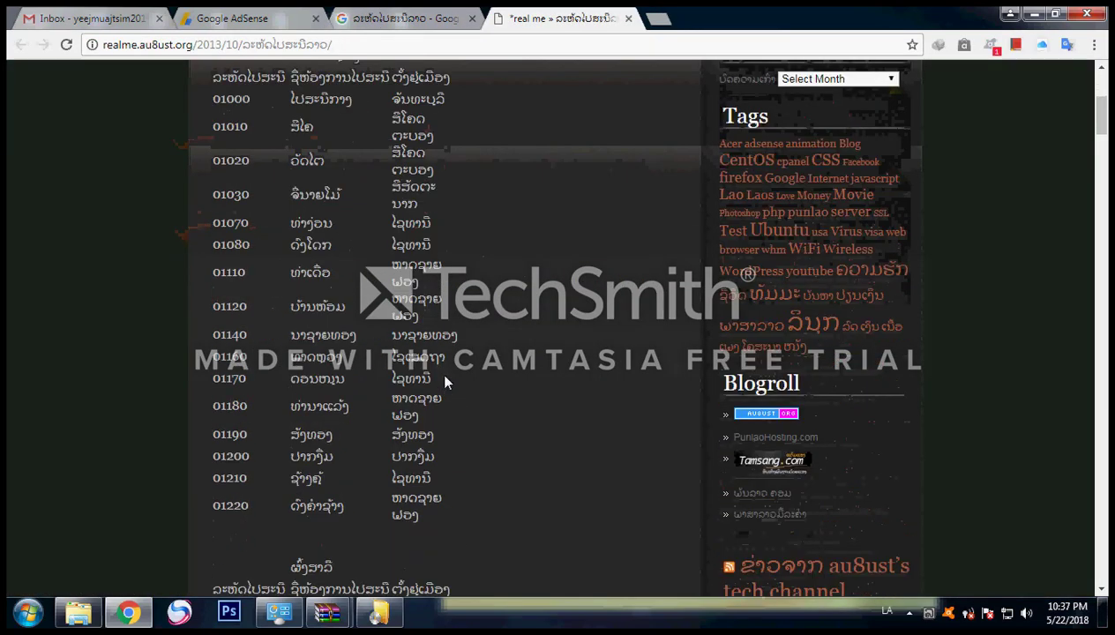
{"action": "scroll", "coordinate": [446, 381], "scroll_direction": "up", "scroll_amount": 3}
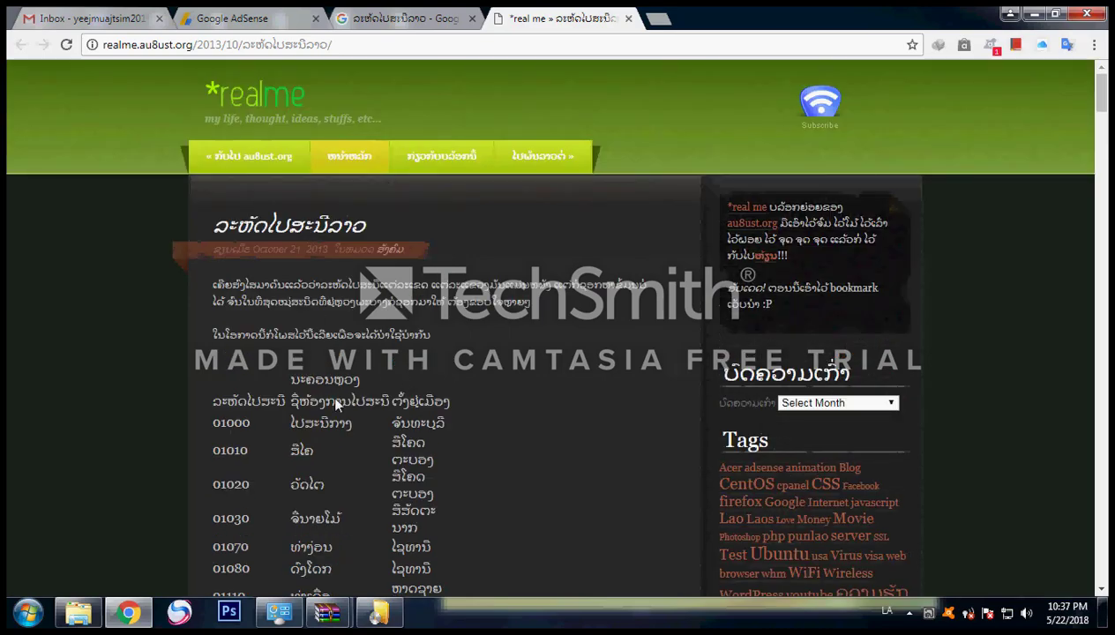
{"action": "scroll", "coordinate": [290, 398], "scroll_direction": "down", "scroll_amount": 4}
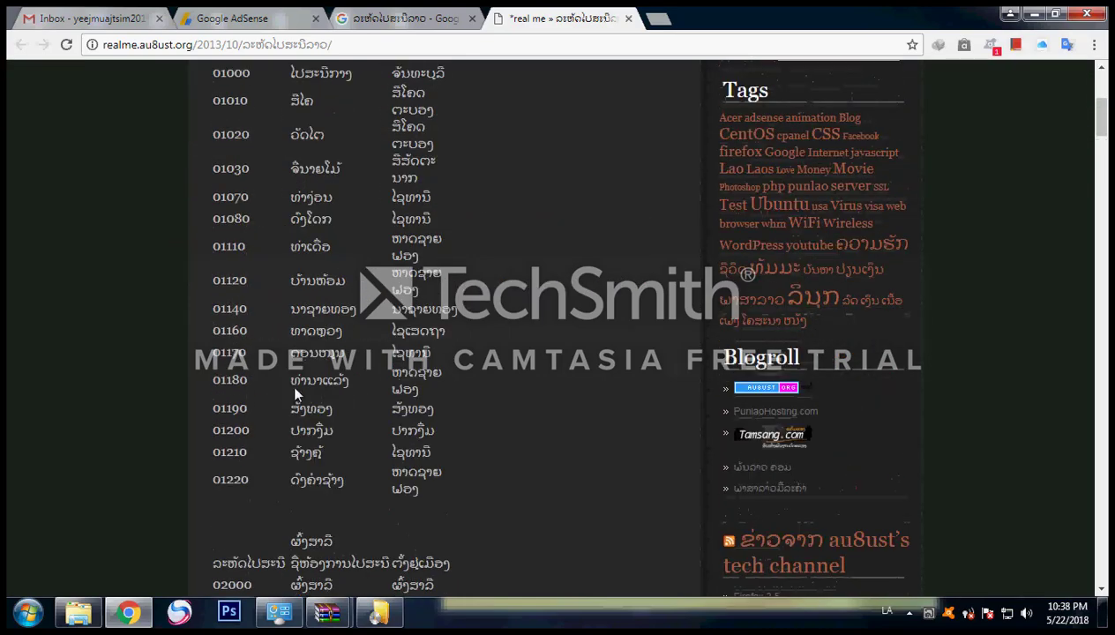
{"action": "scroll", "coordinate": [295, 394], "scroll_direction": "up", "scroll_amount": 4}
{"action": "scroll", "coordinate": [295, 394], "scroll_direction": "down", "scroll_amount": 3}
{"action": "scroll", "coordinate": [295, 394], "scroll_direction": "down", "scroll_amount": 4}
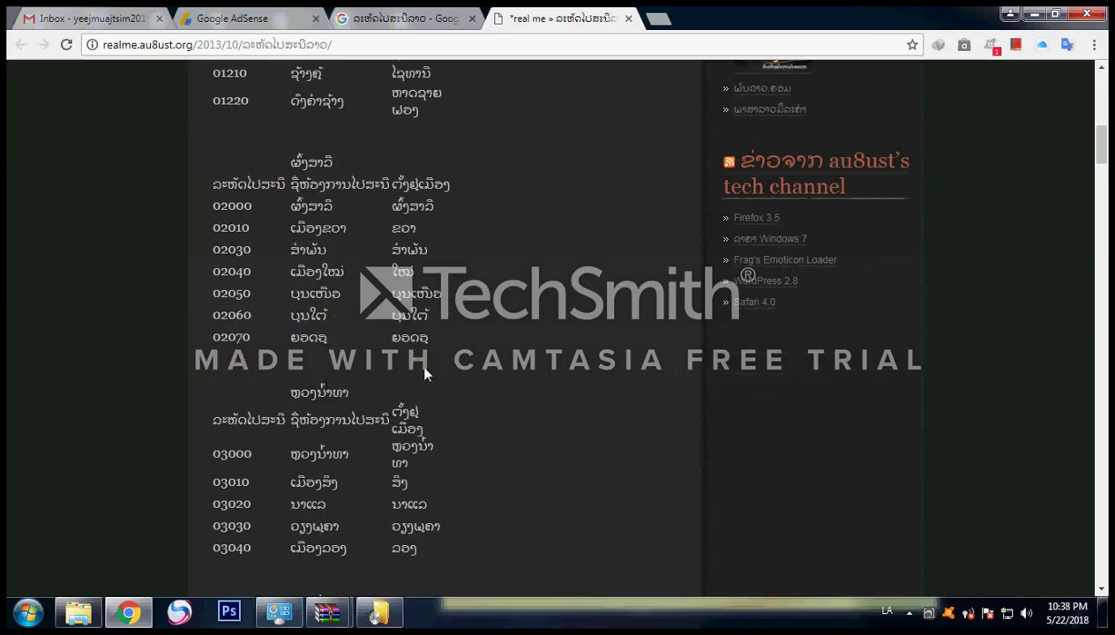
{"action": "scroll", "coordinate": [313, 157], "scroll_direction": "down", "scroll_amount": 2}
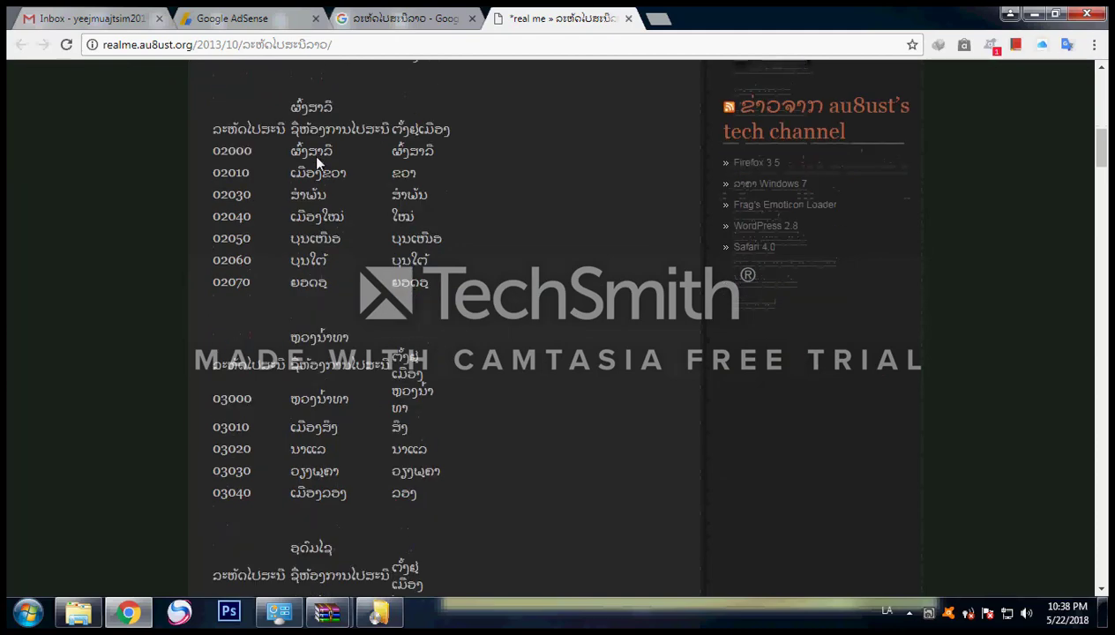
{"action": "scroll", "coordinate": [303, 236], "scroll_direction": "down", "scroll_amount": 2}
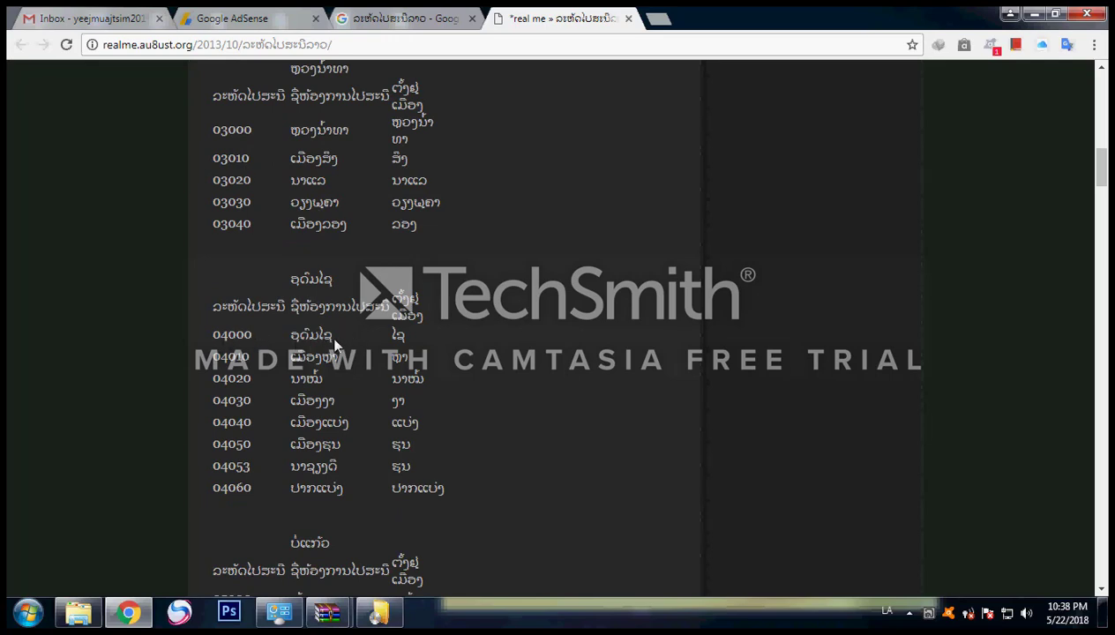
{"action": "scroll", "coordinate": [334, 344], "scroll_direction": "down", "scroll_amount": 1}
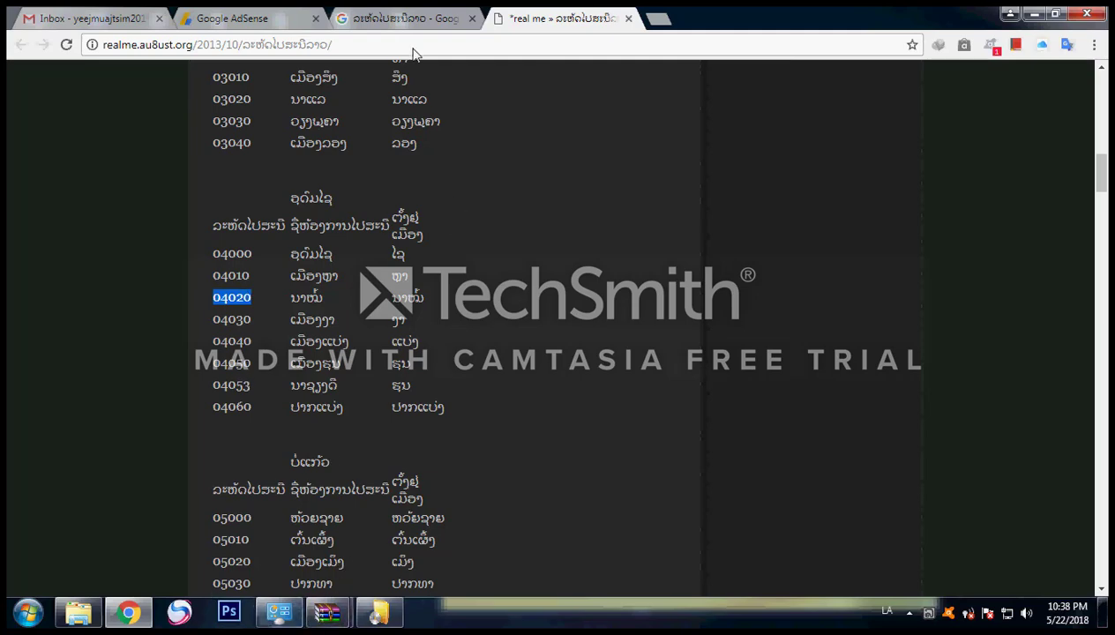
{"action": "left_click", "coordinate": [390, 7]}
Paste the postal code into the AdSense address form and correct its wrong digit
{"action": "left_click", "coordinate": [226, 18]}
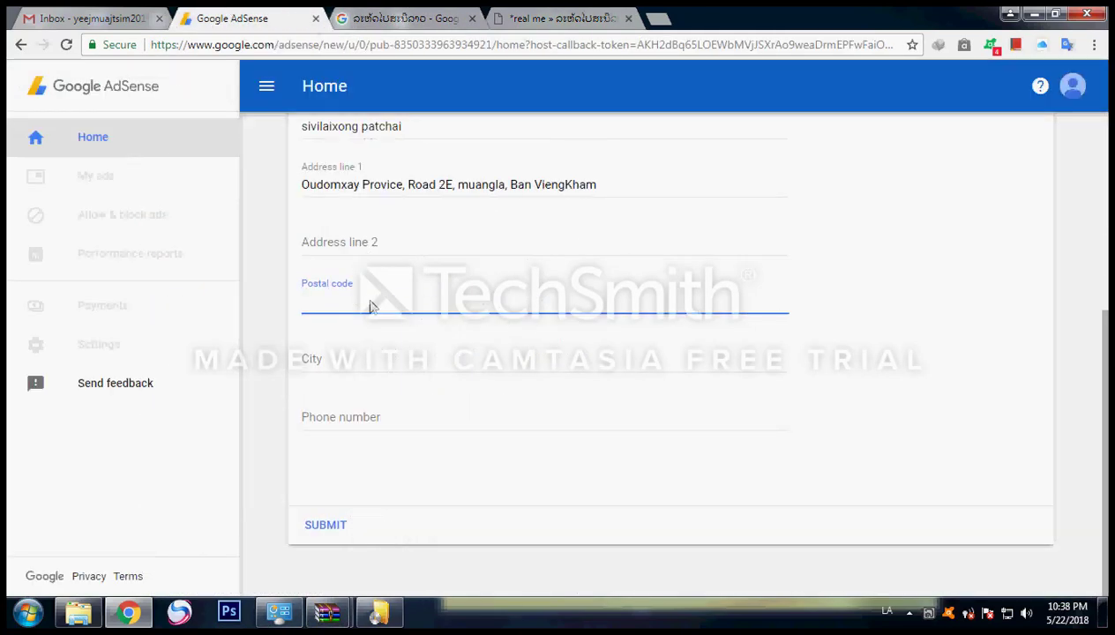
{"action": "type", "text": "04020"}
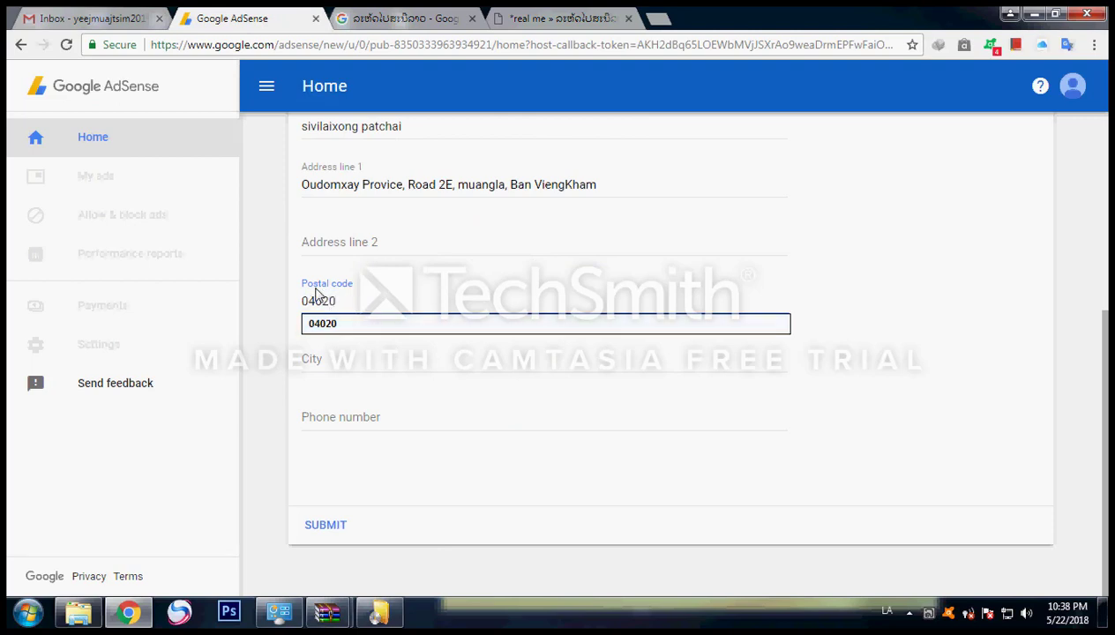
{"action": "key", "text": "Left"}
{"action": "key", "text": "BackSpace"}
{"action": "type", "text": "1"}
{"action": "key", "text": "Tab"}
Fill in the city from autofill and the phone number, then submit the payment address
{"action": "left_click", "coordinate": [330, 353]}
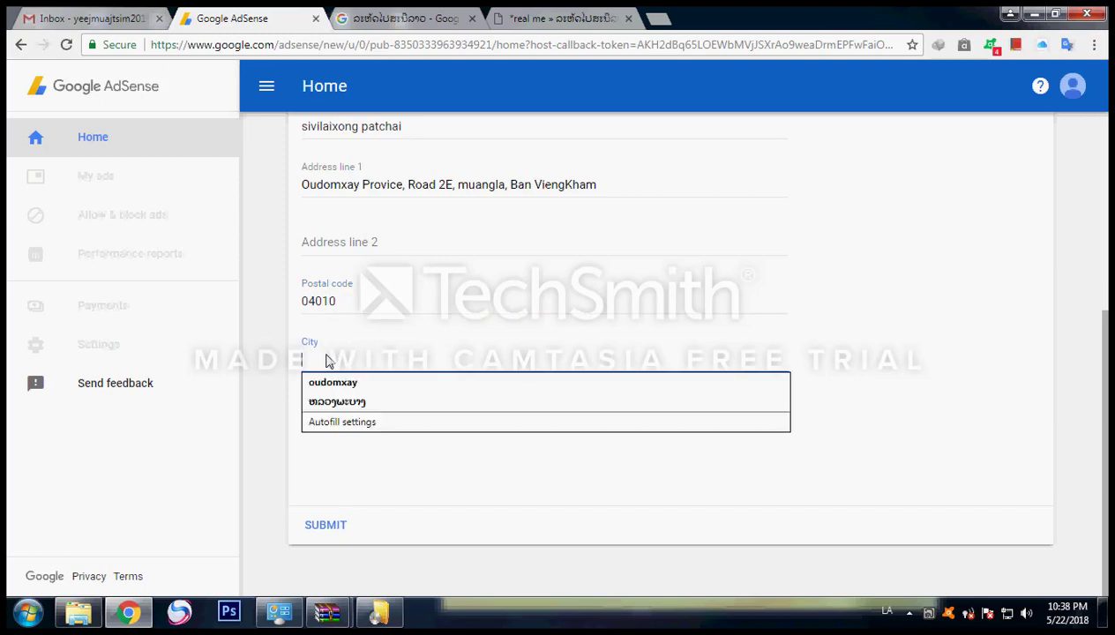
{"action": "left_click", "coordinate": [345, 379]}
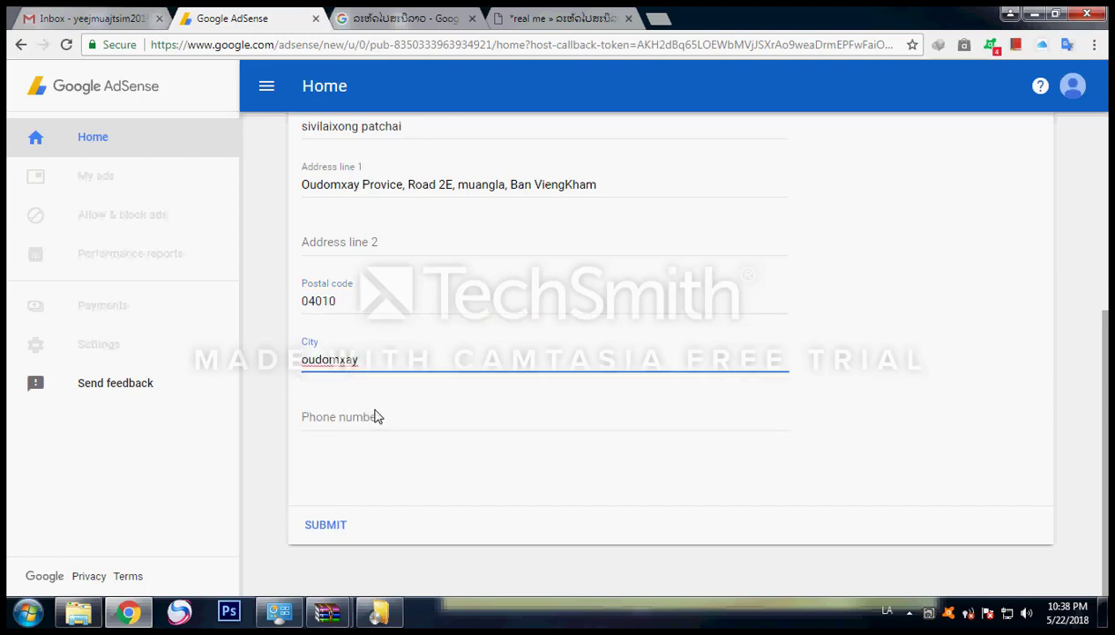
{"action": "left_click", "coordinate": [371, 412]}
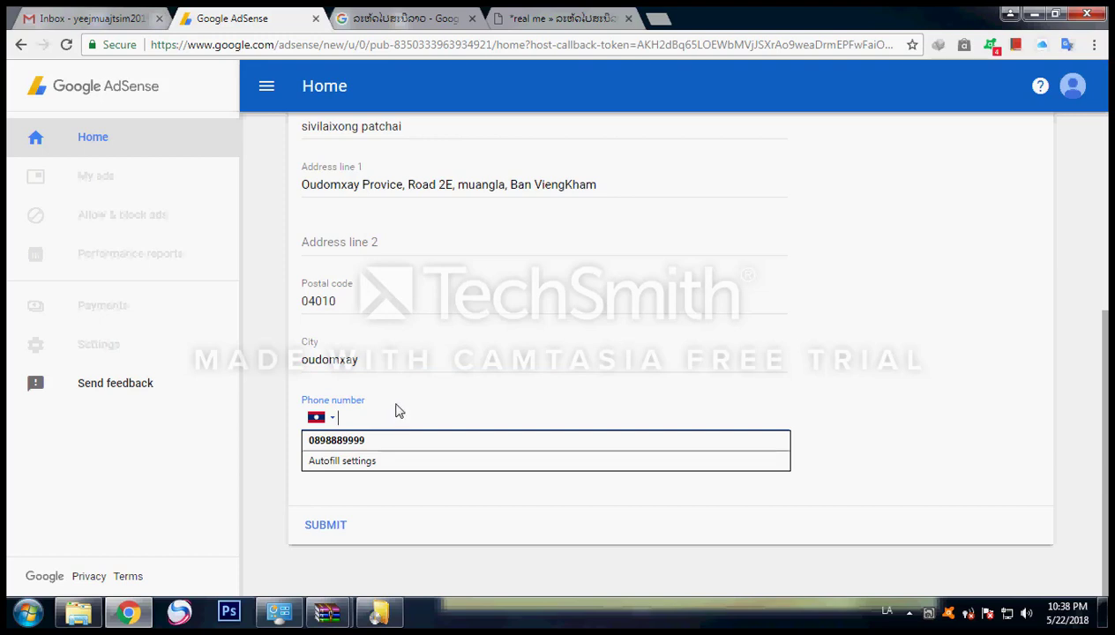
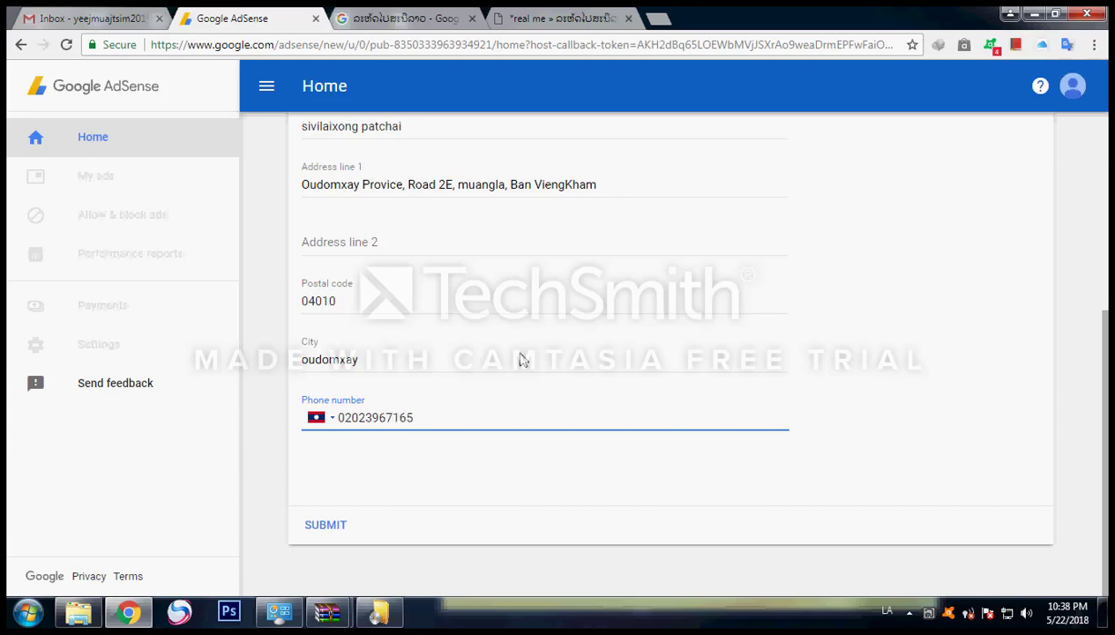
{"action": "scroll", "coordinate": [457, 311], "scroll_direction": "up", "scroll_amount": 4}
{"action": "scroll", "coordinate": [368, 304], "scroll_direction": "down", "scroll_amount": 2}
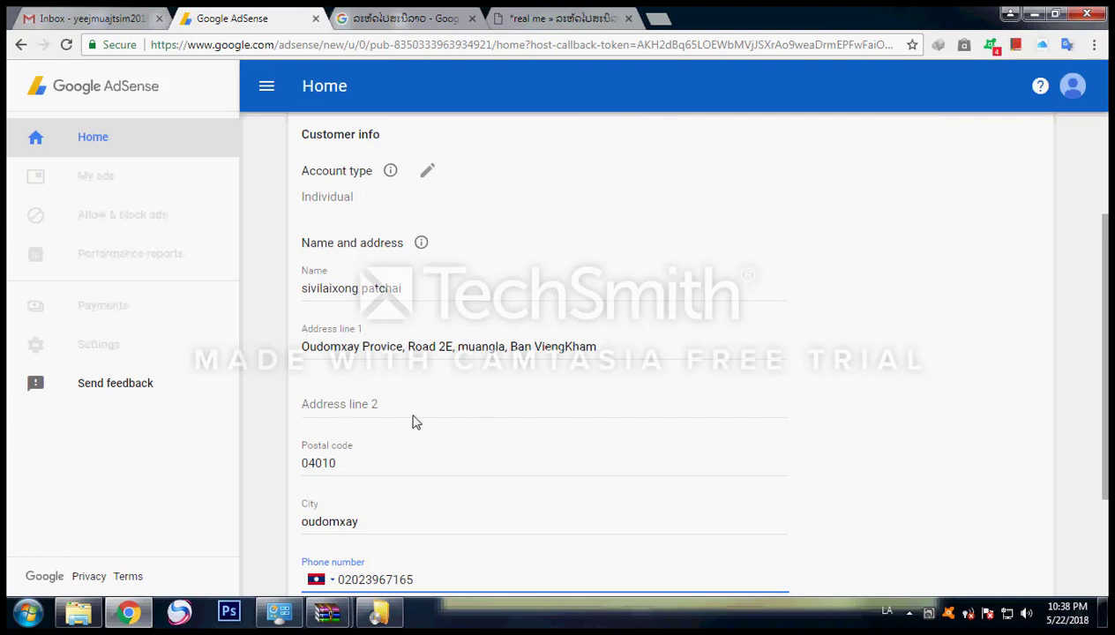
{"action": "scroll", "coordinate": [415, 421], "scroll_direction": "down", "scroll_amount": 2}
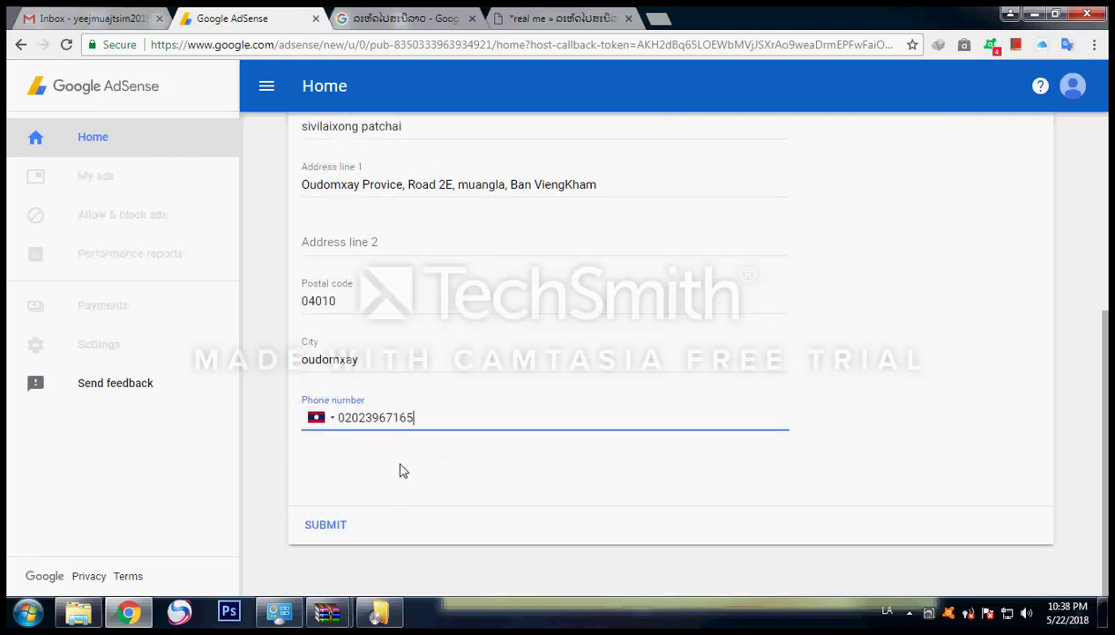
{"action": "left_click", "coordinate": [316, 521]}
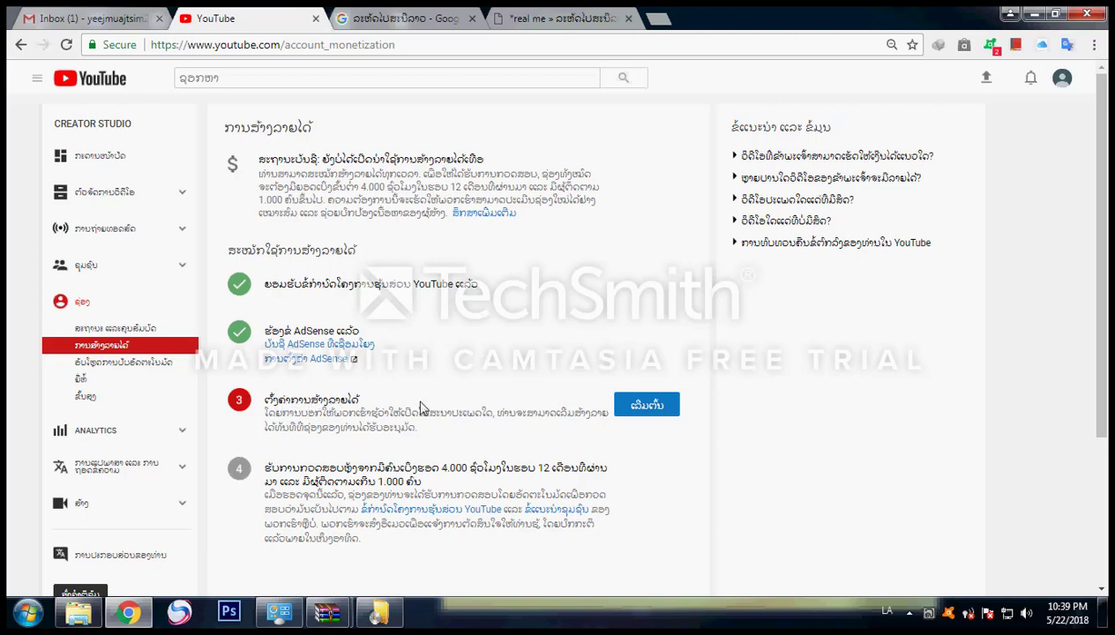
Start step 3 on the Monetization page to open the monetization preferences dialog
{"action": "left_click", "coordinate": [647, 403]}
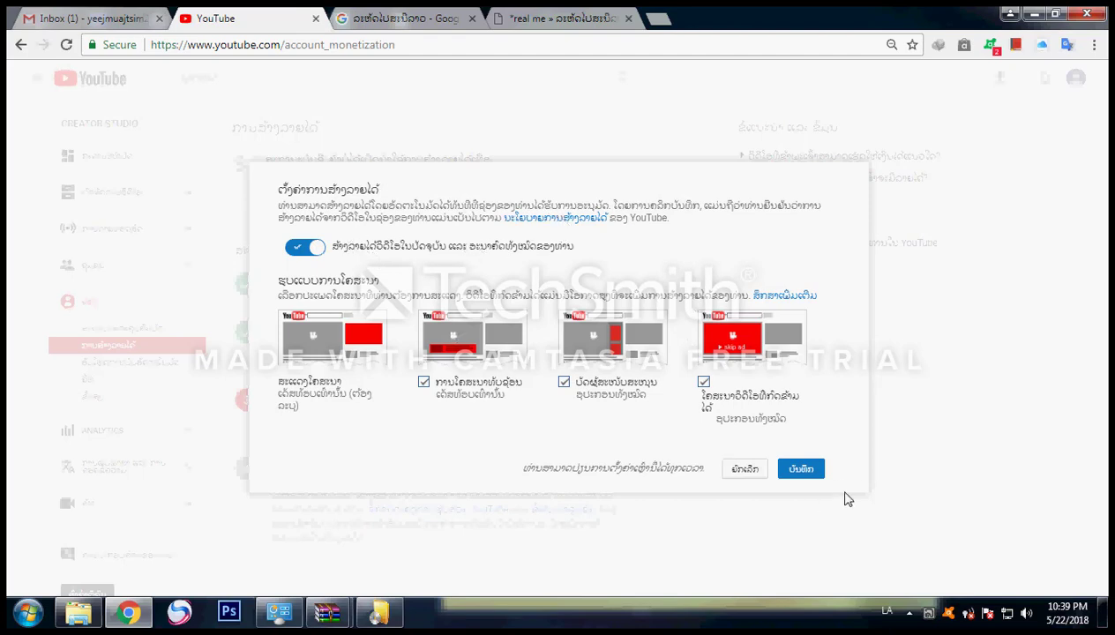
Save monetization for all videos with the three ticked ad formats, then review the page
{"action": "left_click", "coordinate": [790, 466]}
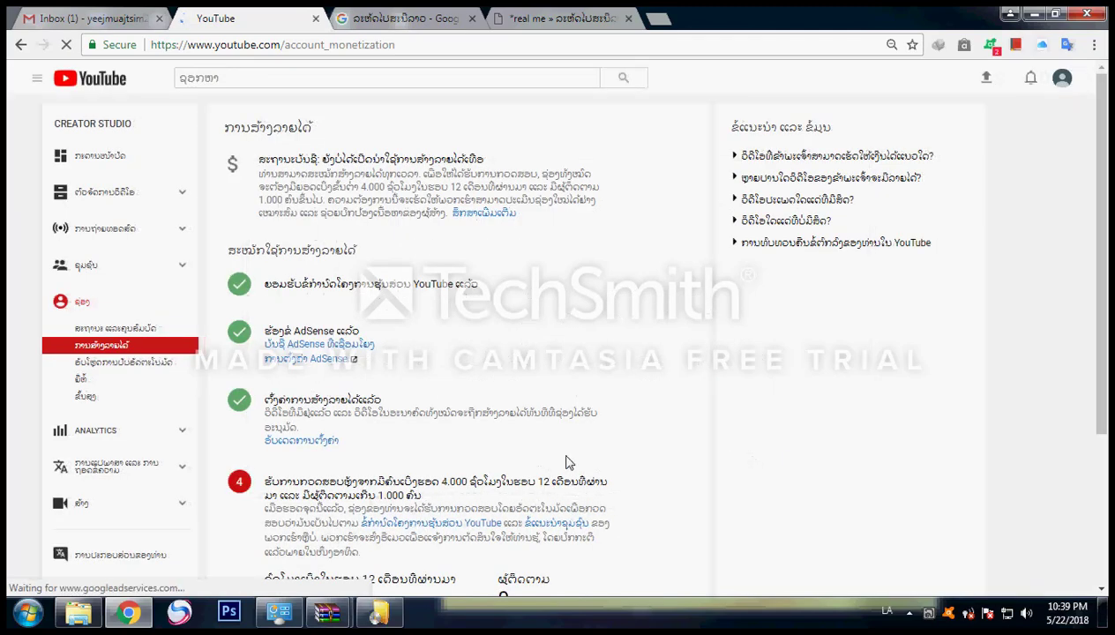
{"action": "scroll", "coordinate": [480, 441], "scroll_direction": "down", "scroll_amount": 3}
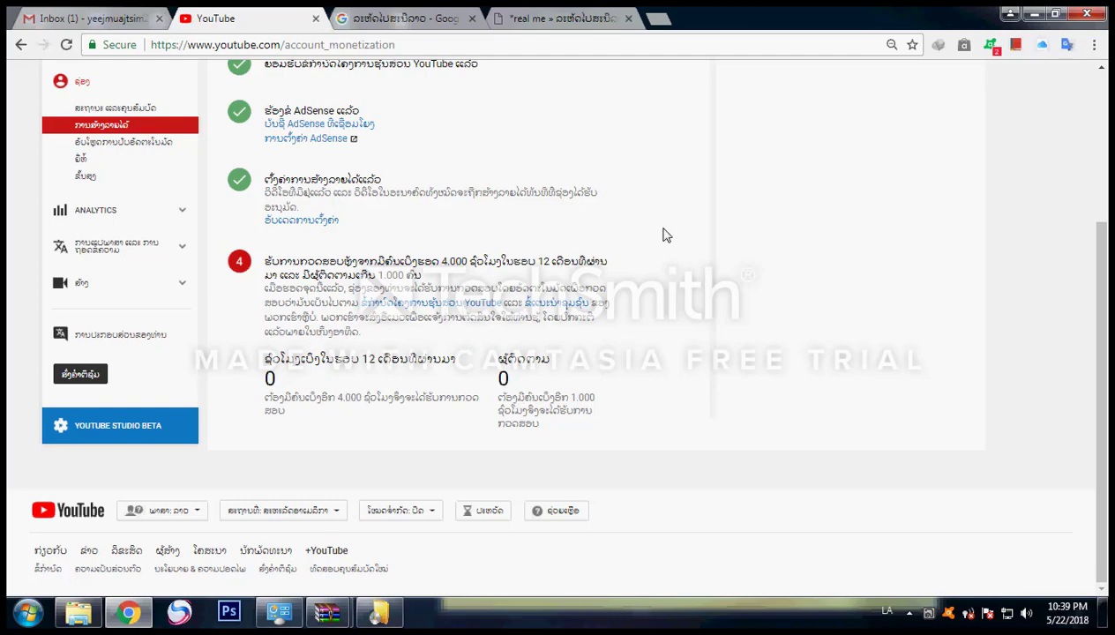
{"action": "scroll", "coordinate": [485, 231], "scroll_direction": "up", "scroll_amount": 3}
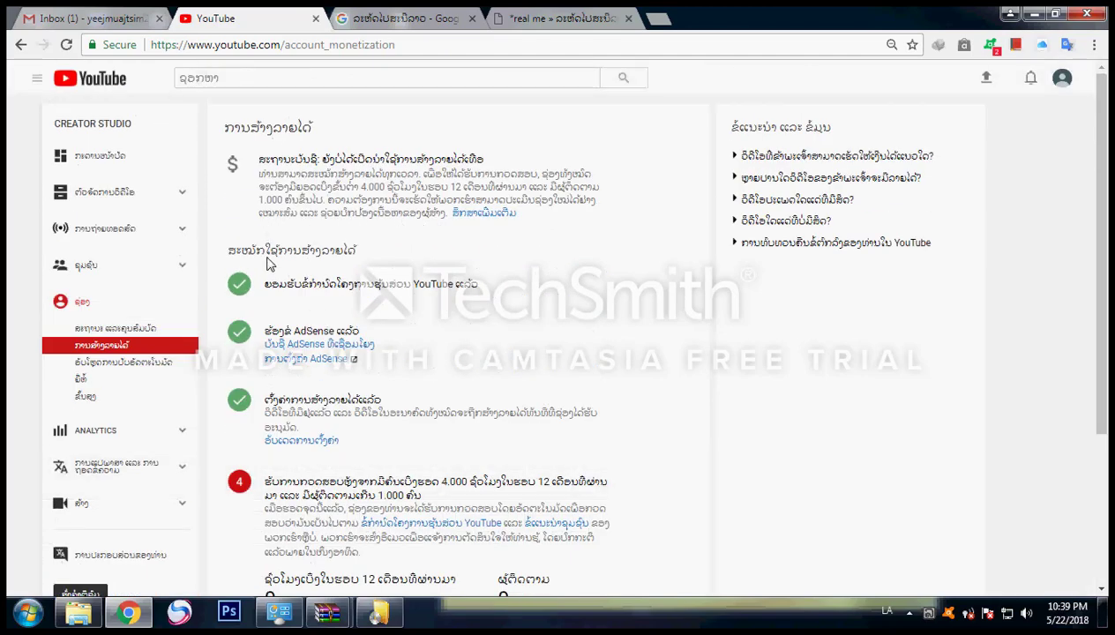
{"action": "scroll", "coordinate": [269, 262], "scroll_direction": "down", "scroll_amount": 3}
{"action": "scroll", "coordinate": [176, 282], "scroll_direction": "up", "scroll_amount": 3}
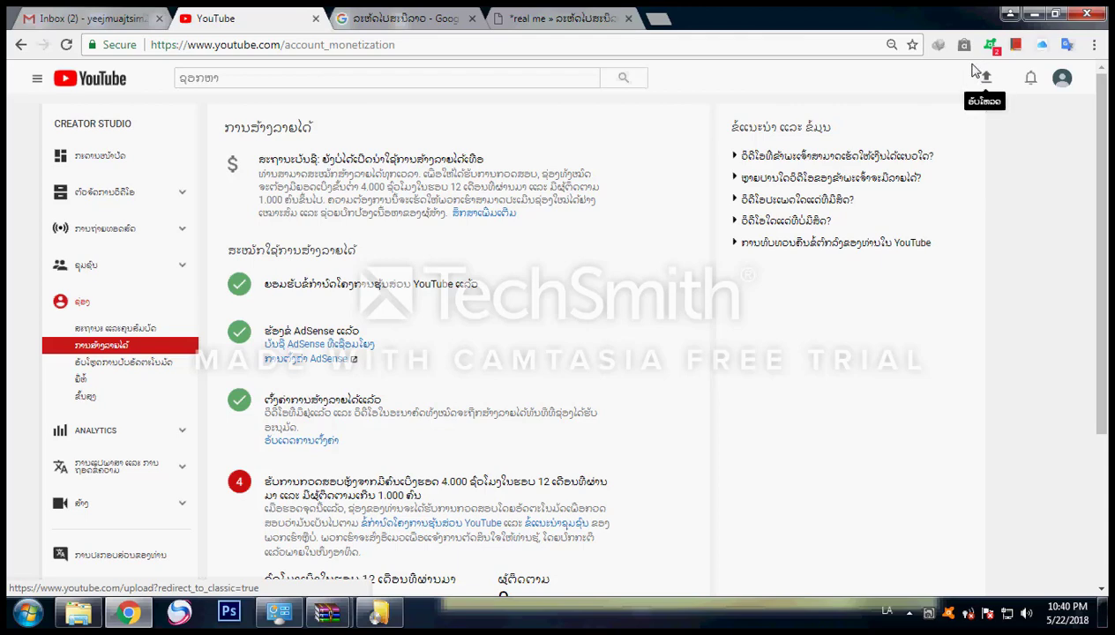
Start uploading the gmail.avi video from drive E
{"action": "left_click", "coordinate": [974, 71]}
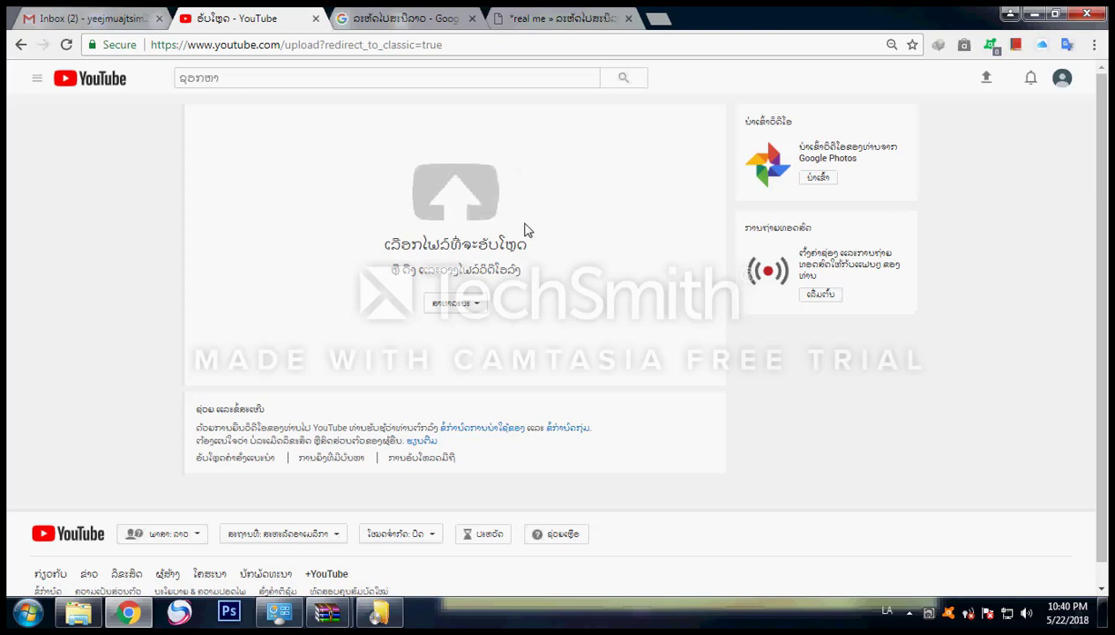
{"action": "left_click", "coordinate": [443, 201]}
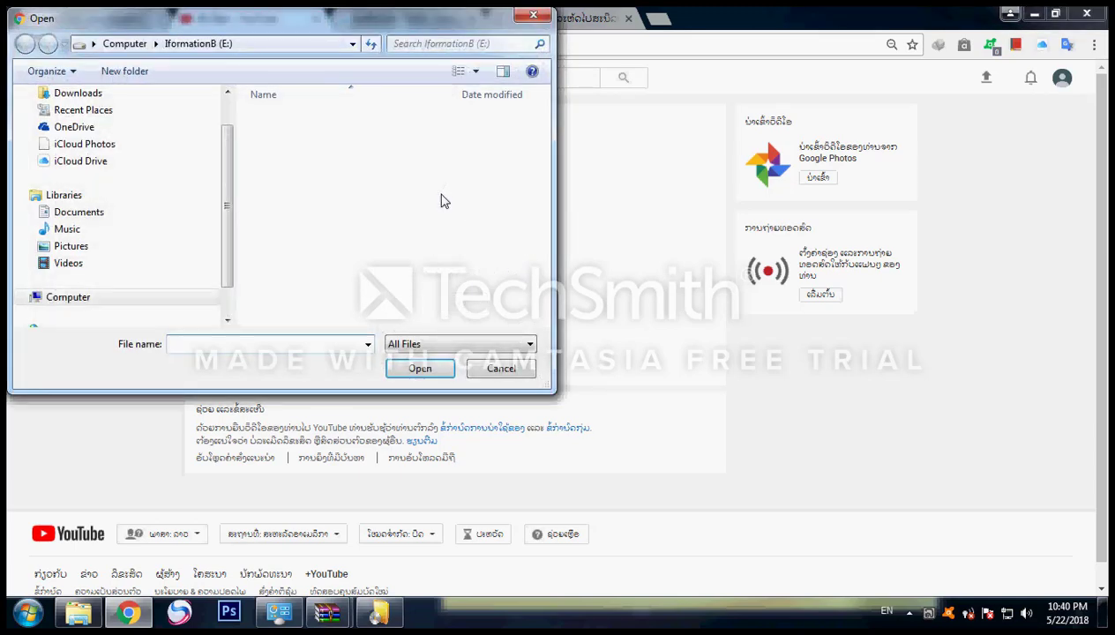
{"action": "scroll", "coordinate": [216, 220], "scroll_direction": "down", "scroll_amount": 1}
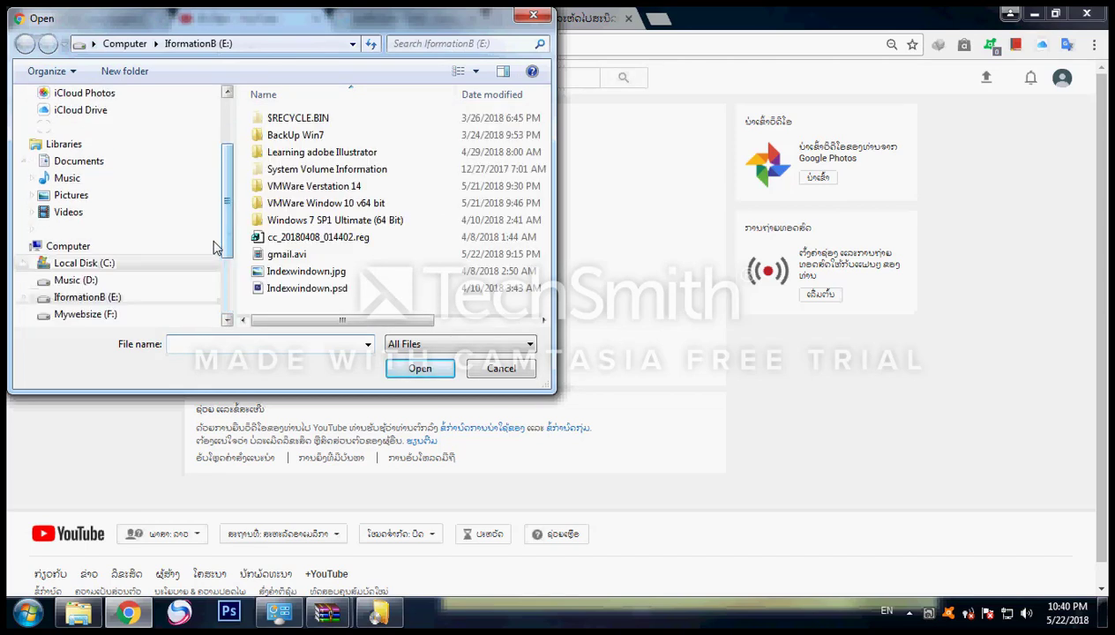
{"action": "left_click", "coordinate": [278, 254]}
{"action": "left_click", "coordinate": [408, 365]}
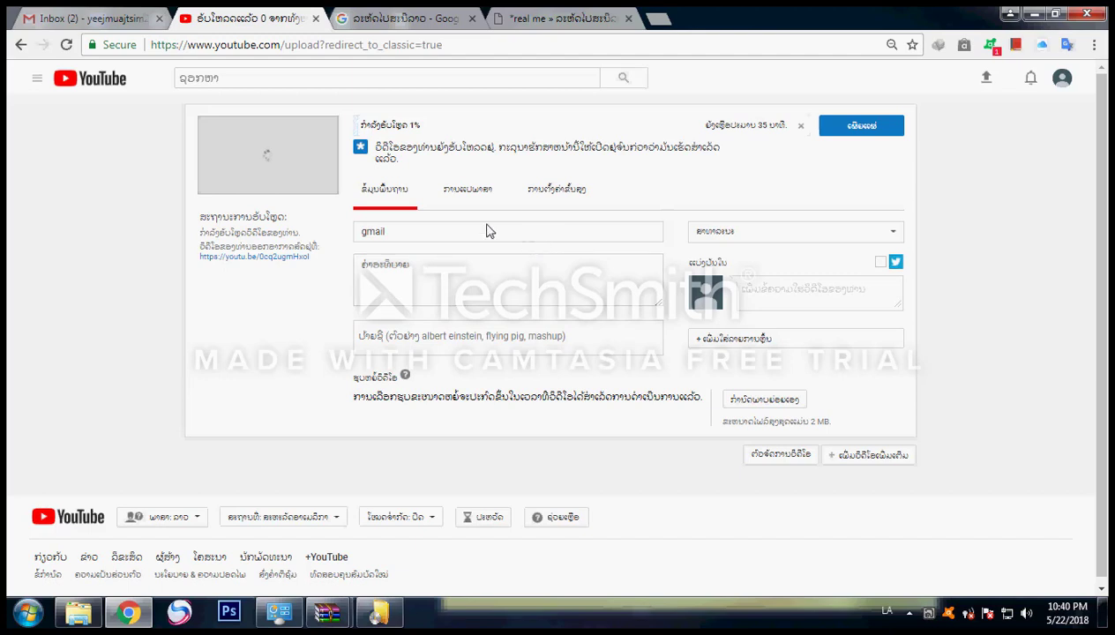
{"action": "left_click", "coordinate": [447, 226]}
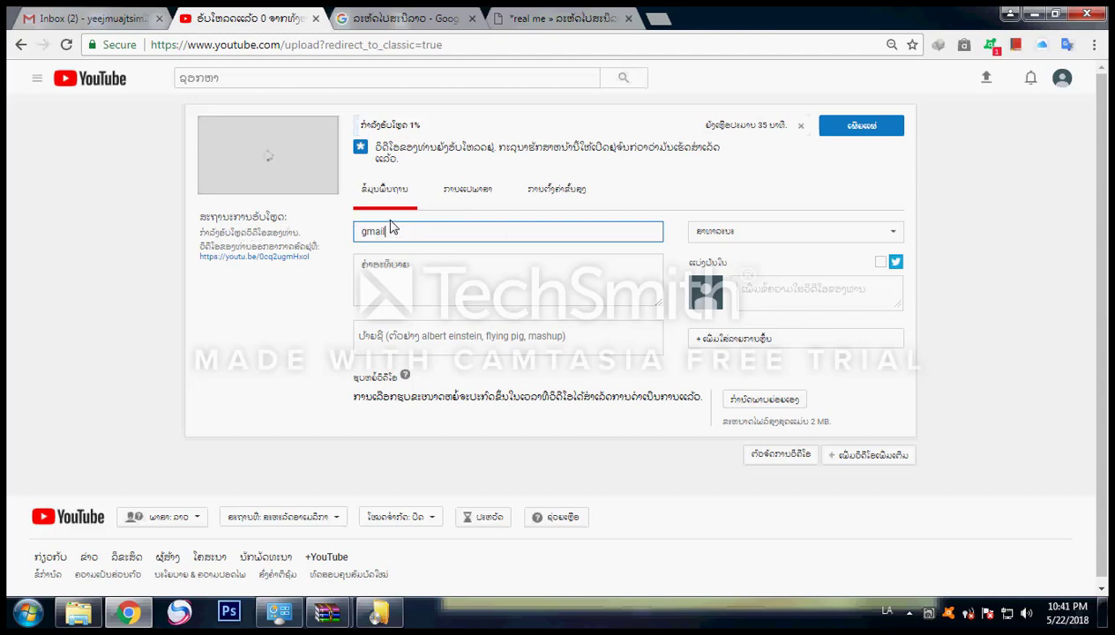
{"action": "left_click_drag", "start_coordinate": [391, 226], "coordinate": [343, 224]}
{"action": "left_click_drag", "start_coordinate": [396, 224], "coordinate": [341, 221]}
{"action": "left_click", "coordinate": [579, 224]}
{"action": "left_click", "coordinate": [427, 258]}
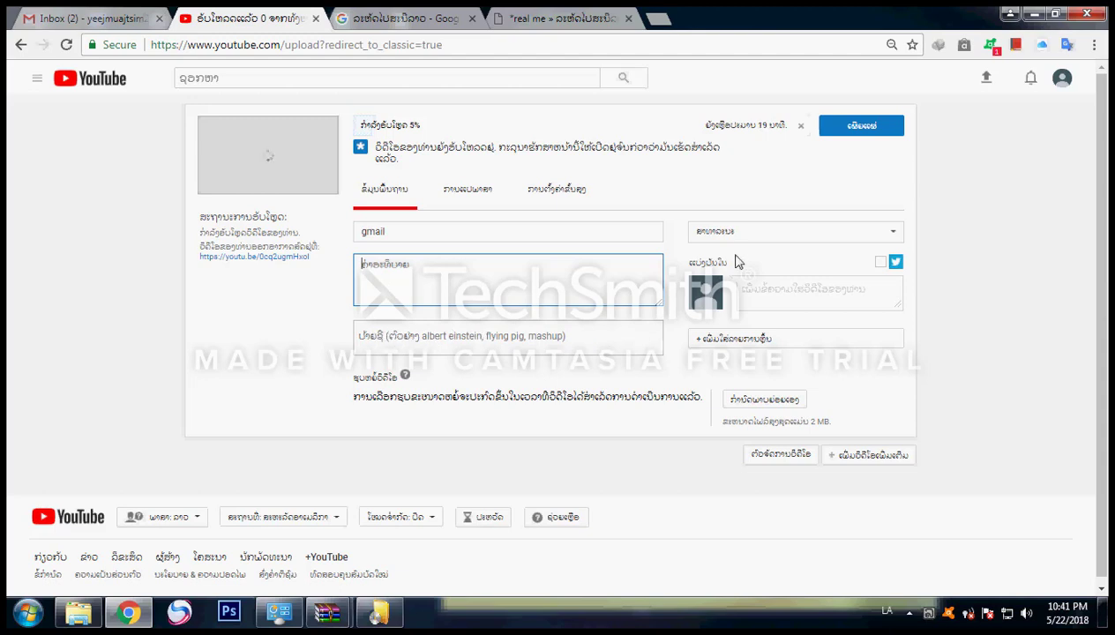
{"action": "left_click", "coordinate": [798, 224]}
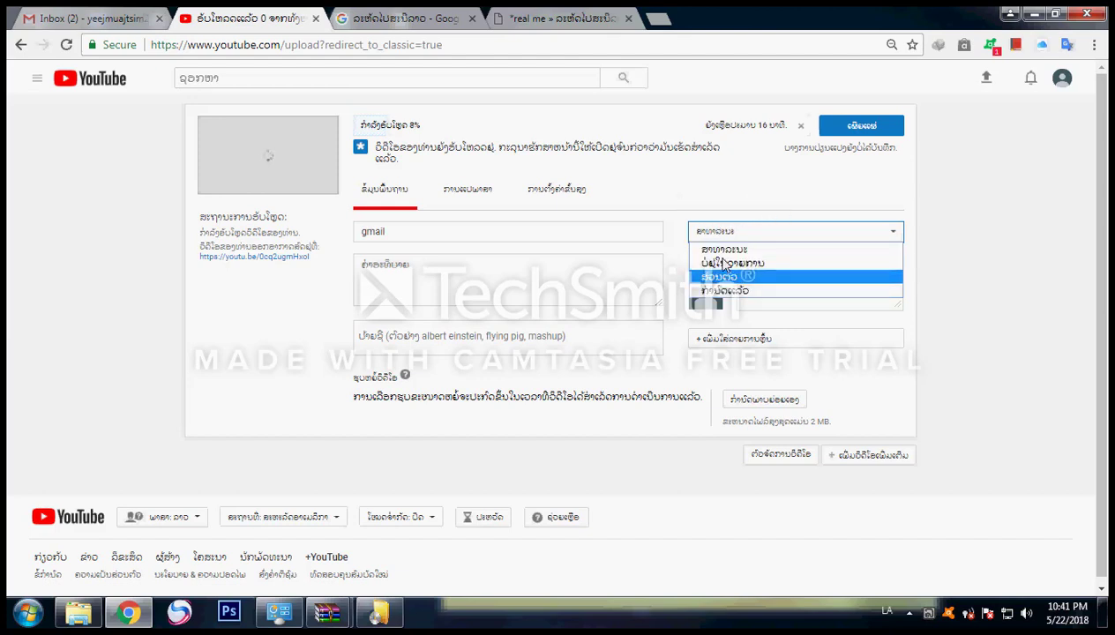
{"action": "left_click", "coordinate": [740, 189]}
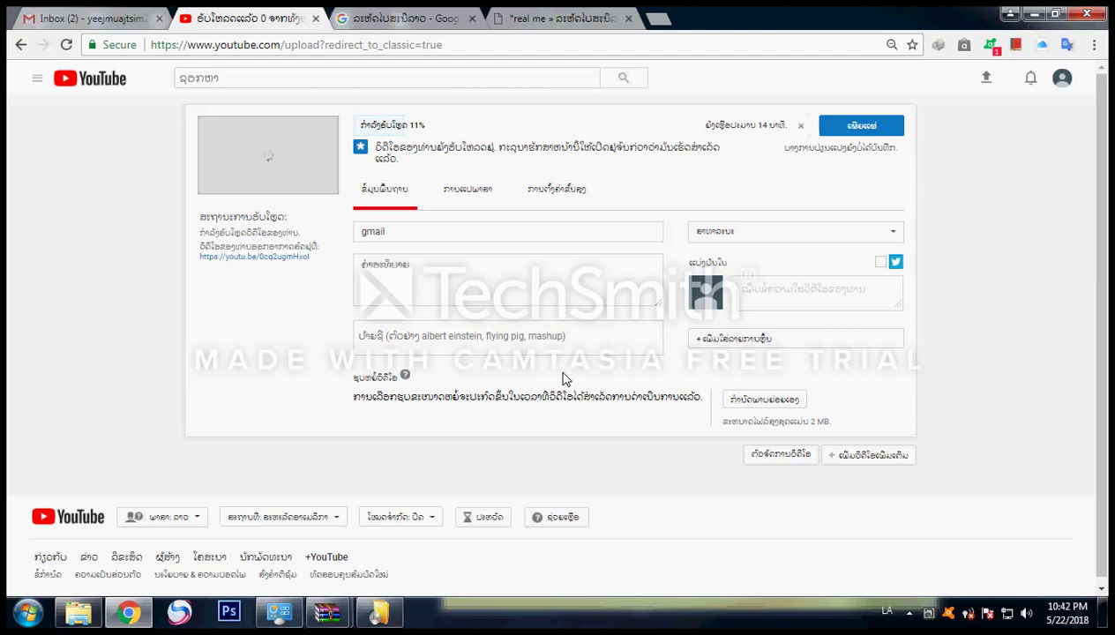
{"action": "left_click", "coordinate": [745, 338]}
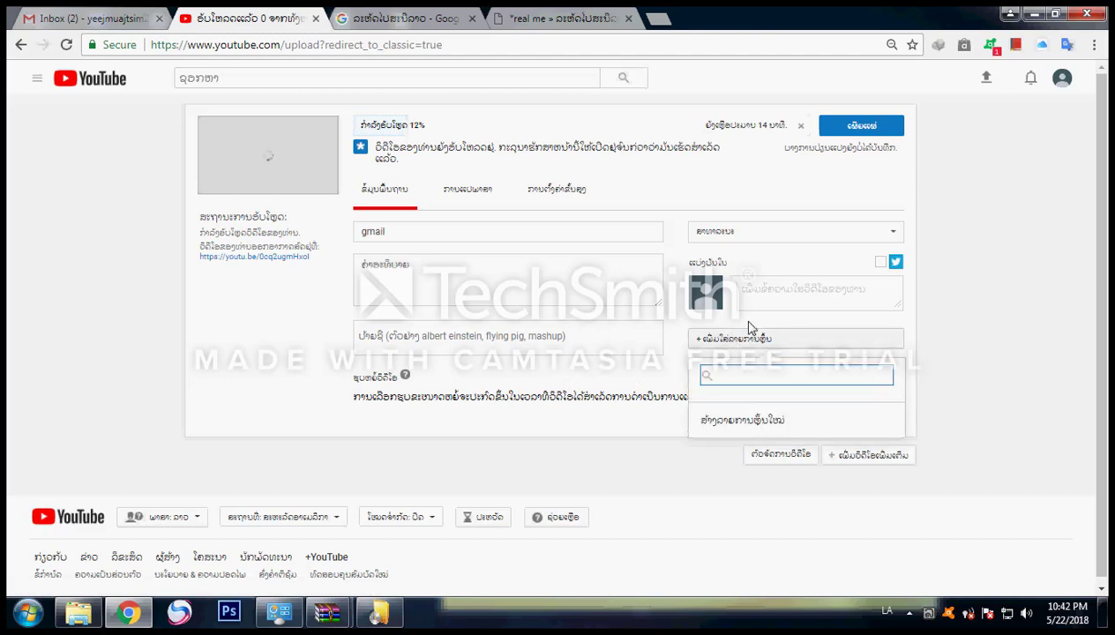
{"action": "left_click", "coordinate": [613, 425]}
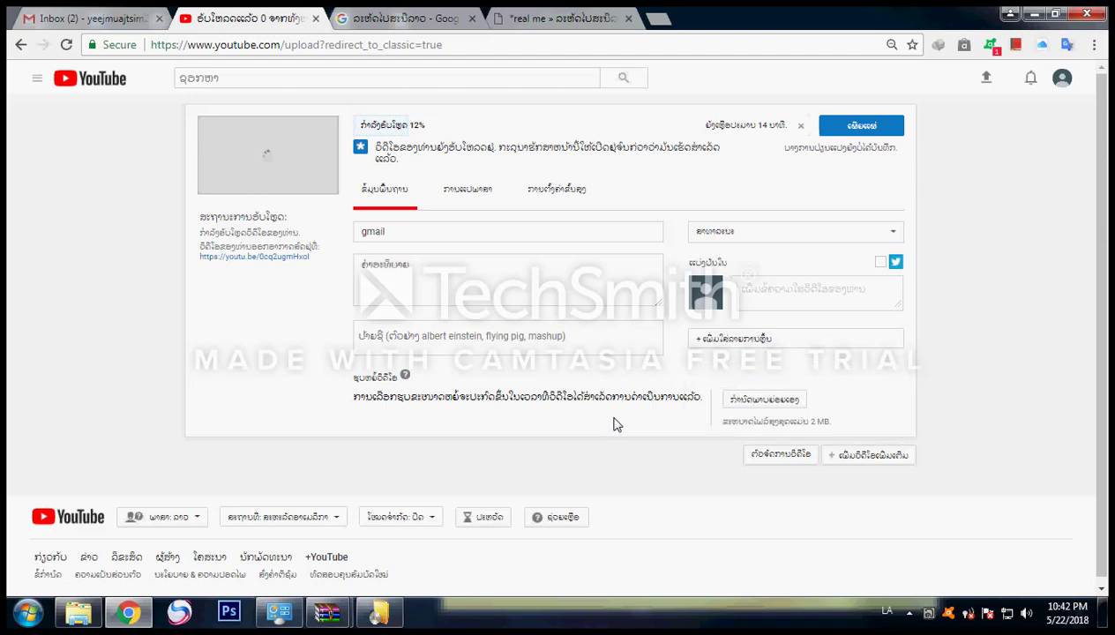